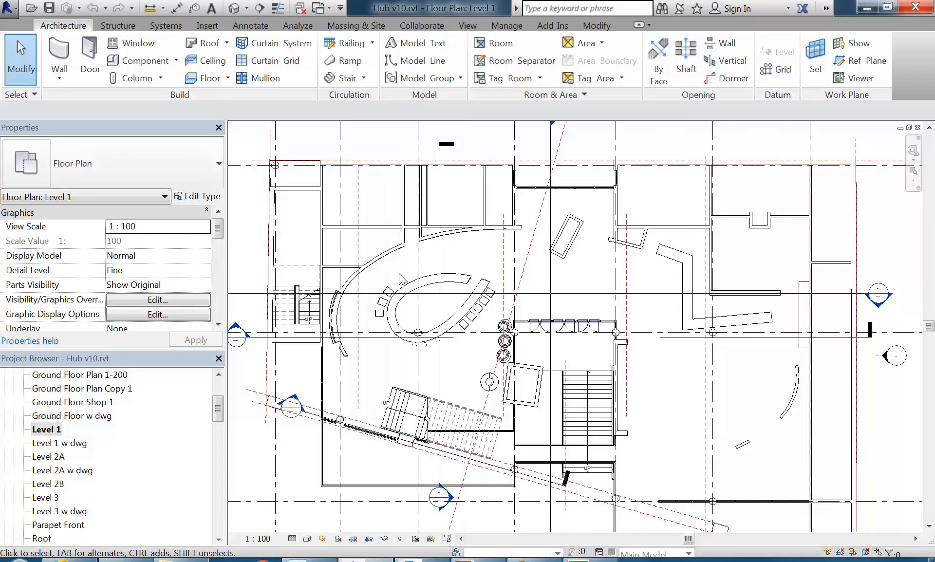
Examine the Level 1 floor plan around the curved counter, the staircases and the adjoining rooms
{"action": "scroll", "coordinate": [390, 282], "scroll_direction": "up", "scroll_amount": 1}
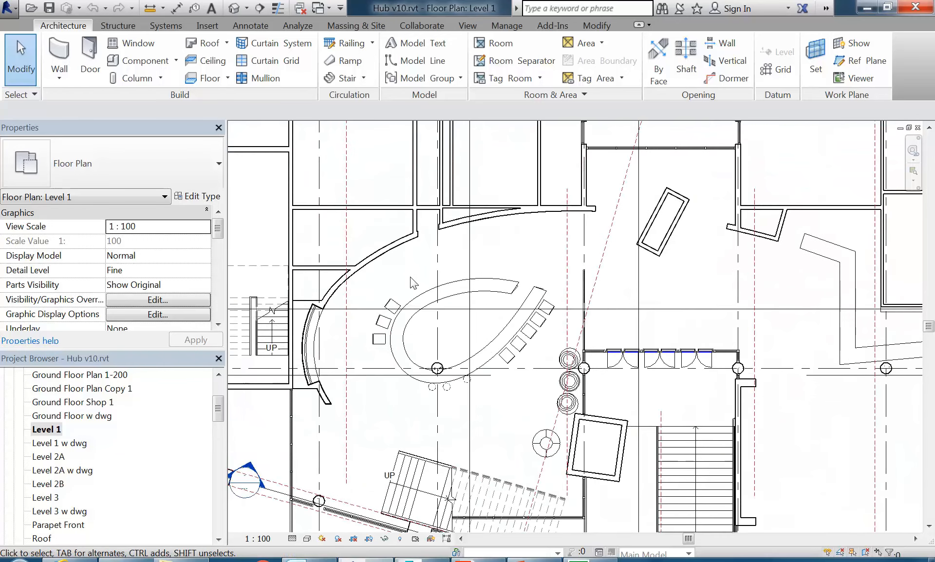
{"action": "middle_click_drag", "start_coordinate": [412, 285], "coordinate": [419, 291]}
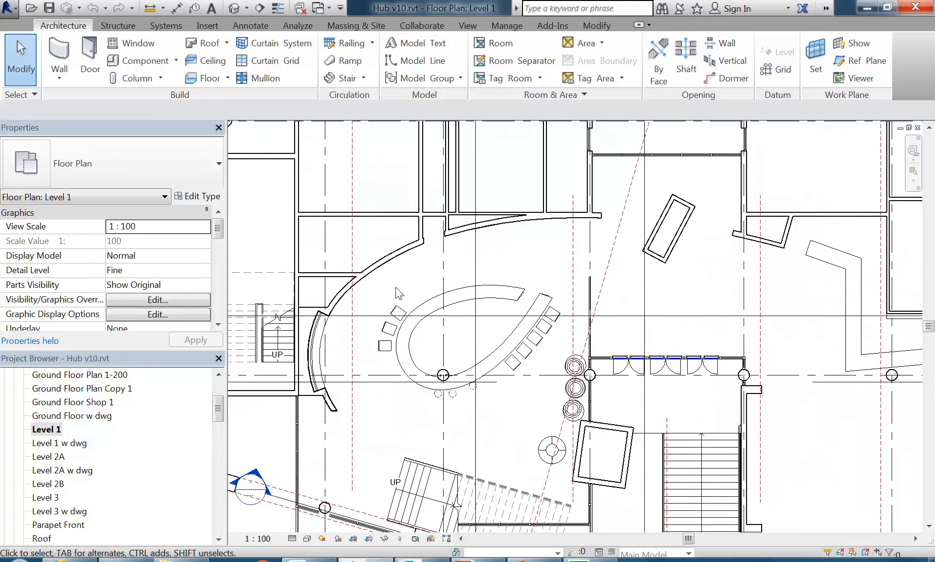
{"action": "scroll", "coordinate": [398, 292], "scroll_direction": "down", "scroll_amount": 1}
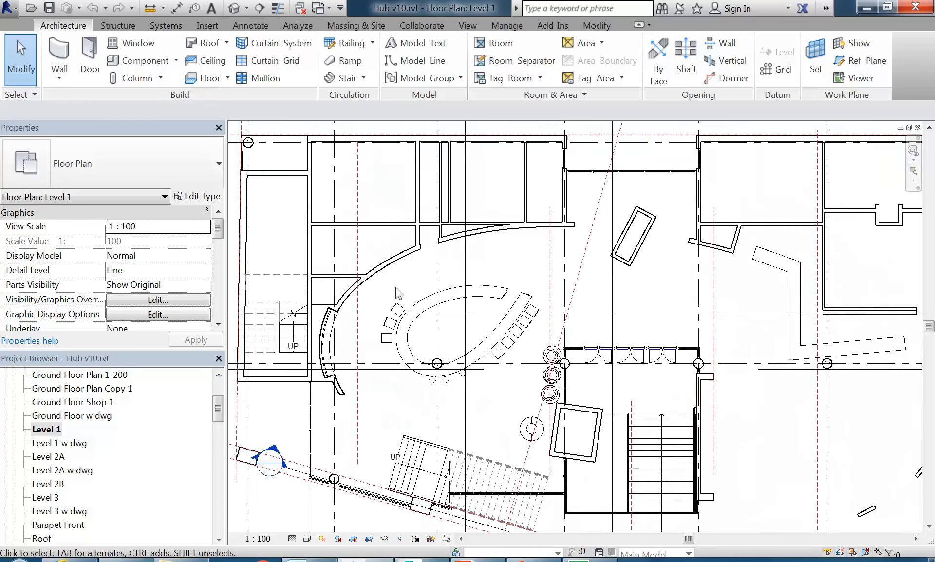
{"action": "scroll", "coordinate": [397, 293], "scroll_direction": "down", "scroll_amount": 1}
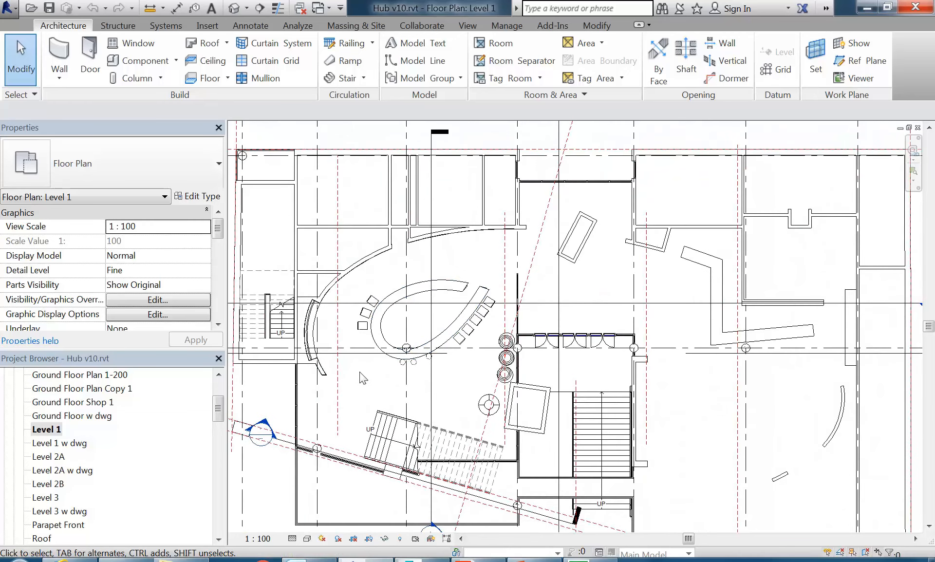
{"action": "scroll", "coordinate": [359, 395], "scroll_direction": "up", "scroll_amount": 1}
{"action": "mouse_move", "coordinate": [359, 393]}
{"action": "middle_mouse_down"}
{"action": "mouse_move", "coordinate": [371, 394]}
{"action": "mouse_move", "coordinate": [354, 395]}
{"action": "middle_mouse_up"}
{"action": "scroll", "coordinate": [695, 366], "scroll_direction": "down", "scroll_amount": 1}
{"action": "middle_click_drag", "start_coordinate": [695, 369], "coordinate": [650, 334]}
{"action": "scroll", "coordinate": [340, 290], "scroll_direction": "up", "scroll_amount": 1}
{"action": "middle_click_drag", "start_coordinate": [364, 372], "coordinate": [368, 352]}
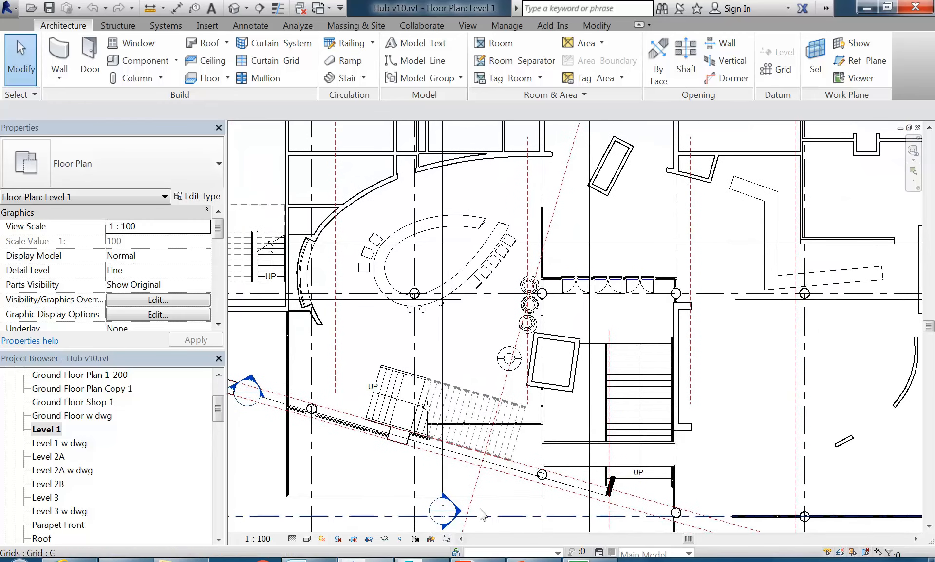
{"action": "middle_click_drag", "start_coordinate": [385, 435], "coordinate": [357, 357]}
{"action": "middle_click_drag", "start_coordinate": [567, 449], "coordinate": [542, 332]}
{"action": "scroll", "coordinate": [434, 230], "scroll_direction": "down", "scroll_amount": 1}
{"action": "middle_click_drag", "start_coordinate": [475, 263], "coordinate": [542, 468]}
{"action": "scroll", "coordinate": [433, 334], "scroll_direction": "up", "scroll_amount": 1}
{"action": "middle_click_drag", "start_coordinate": [421, 320], "coordinate": [415, 354]}
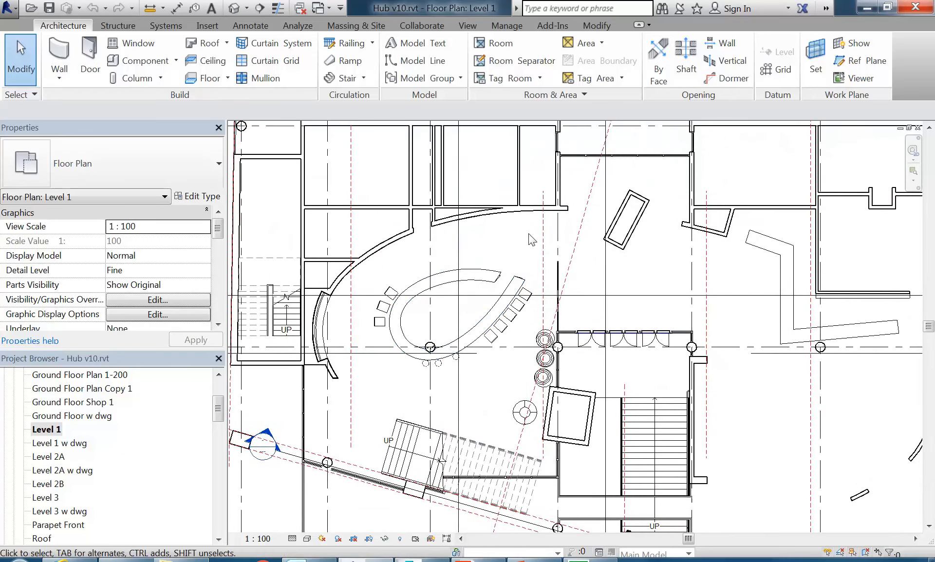
{"action": "scroll", "coordinate": [413, 383], "scroll_direction": "up", "scroll_amount": 1}
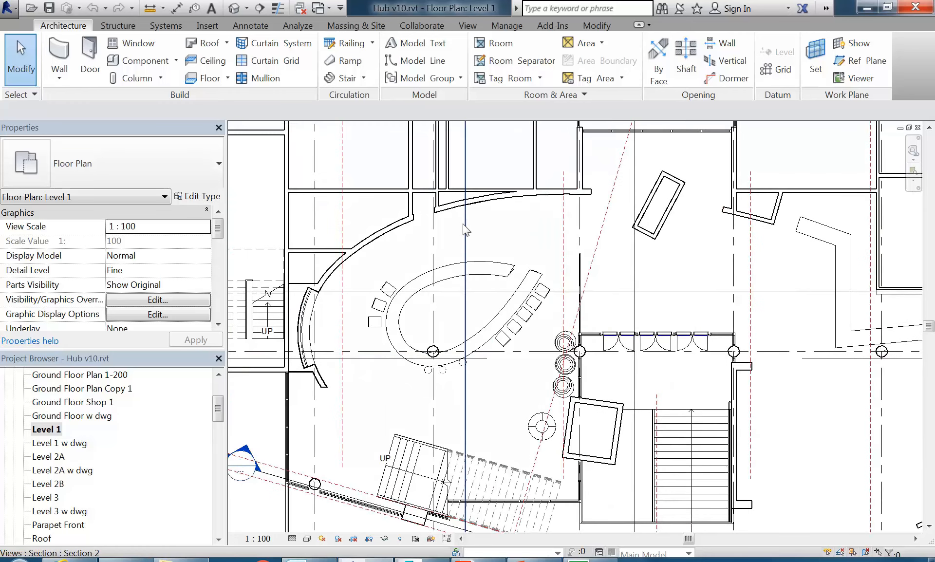
{"action": "scroll", "coordinate": [485, 242], "scroll_direction": "up", "scroll_amount": 1}
{"action": "middle_click_drag", "start_coordinate": [502, 231], "coordinate": [499, 227]}
{"action": "middle_click_drag", "start_coordinate": [344, 390], "coordinate": [373, 330]}
{"action": "middle_click_drag", "start_coordinate": [493, 195], "coordinate": [538, 199]}
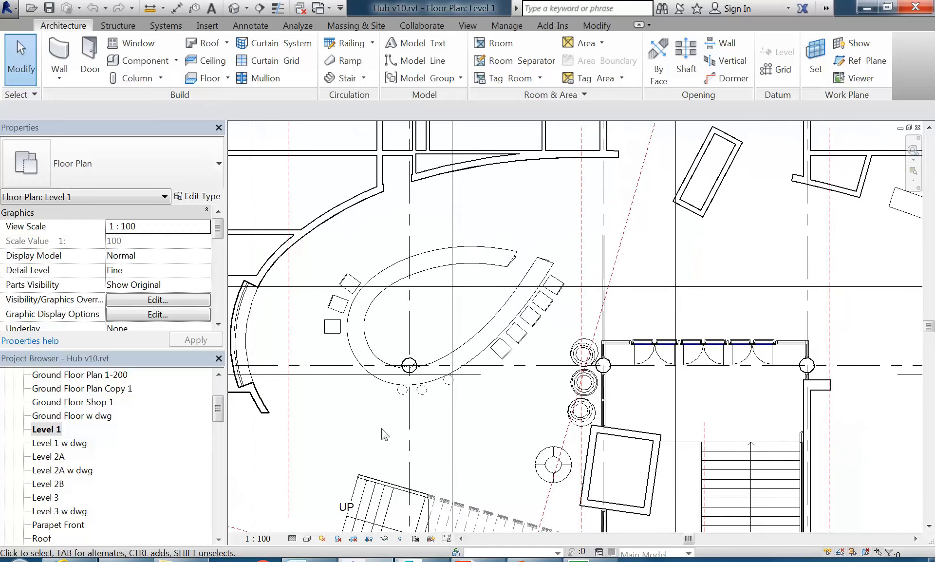
{"action": "middle_click_drag", "start_coordinate": [526, 222], "coordinate": [517, 228]}
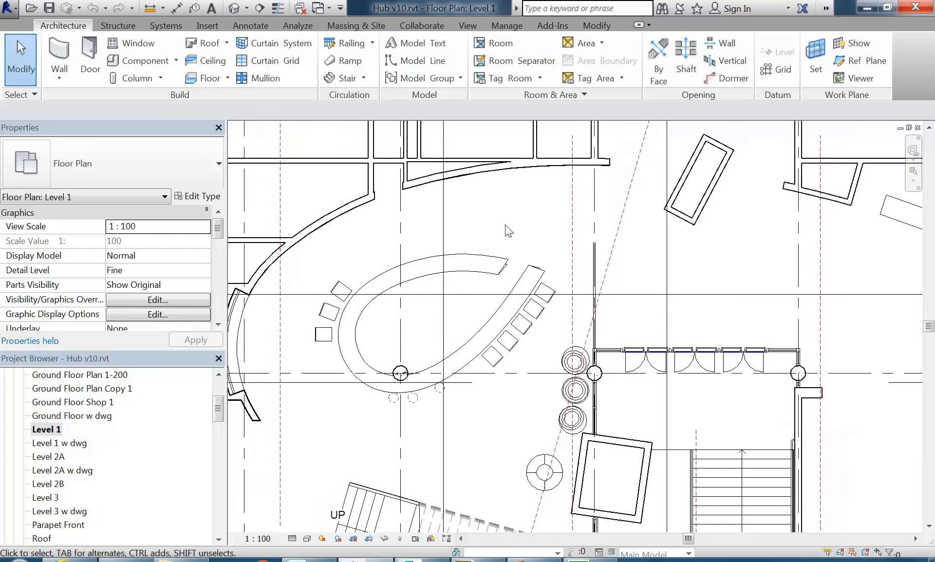
{"action": "left_click", "coordinate": [247, 9]}
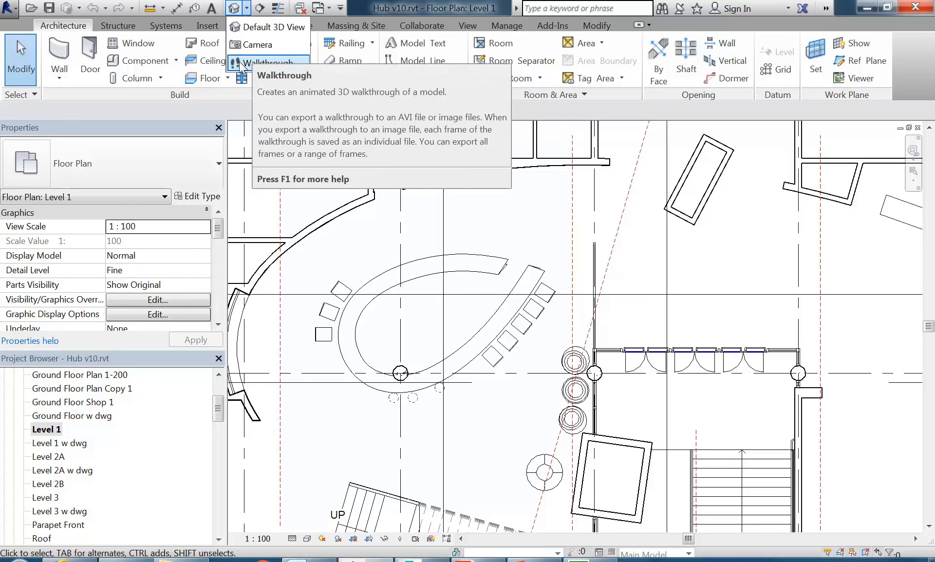
{"action": "left_click", "coordinate": [249, 9]}
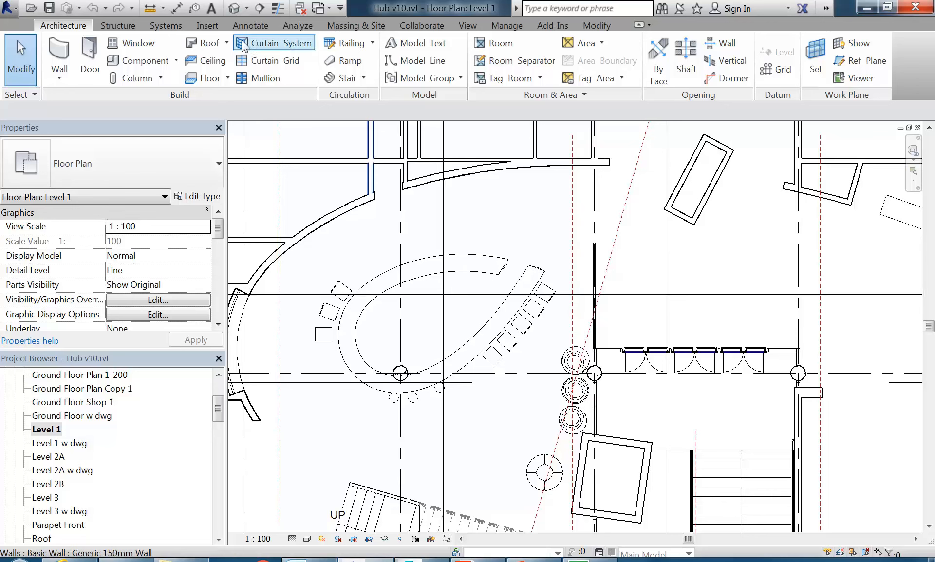
{"action": "left_click", "coordinate": [247, 8]}
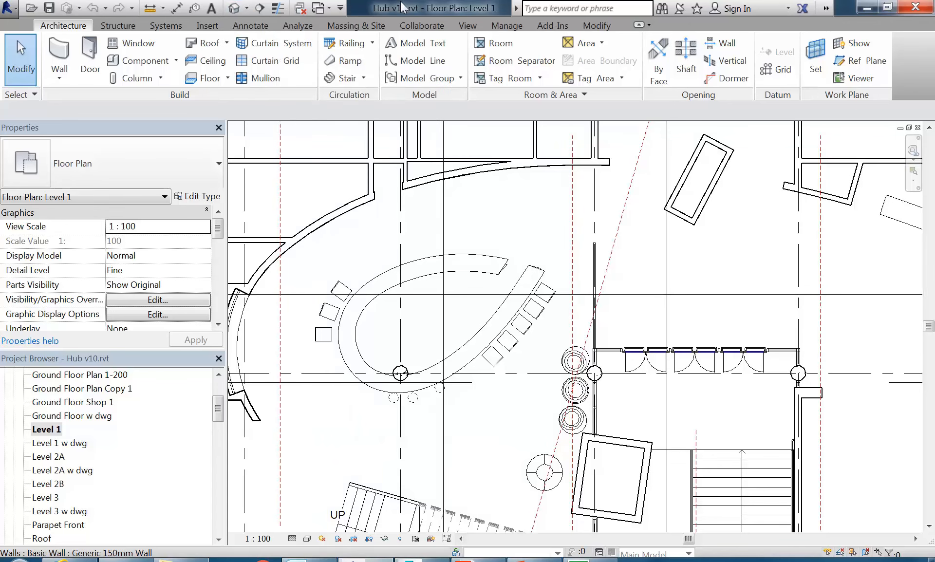
Start a walkthrough and place its first four key frames from near the tilted rectangular enclosure along the upper side of the curved counter
{"action": "left_click", "coordinate": [467, 27]}
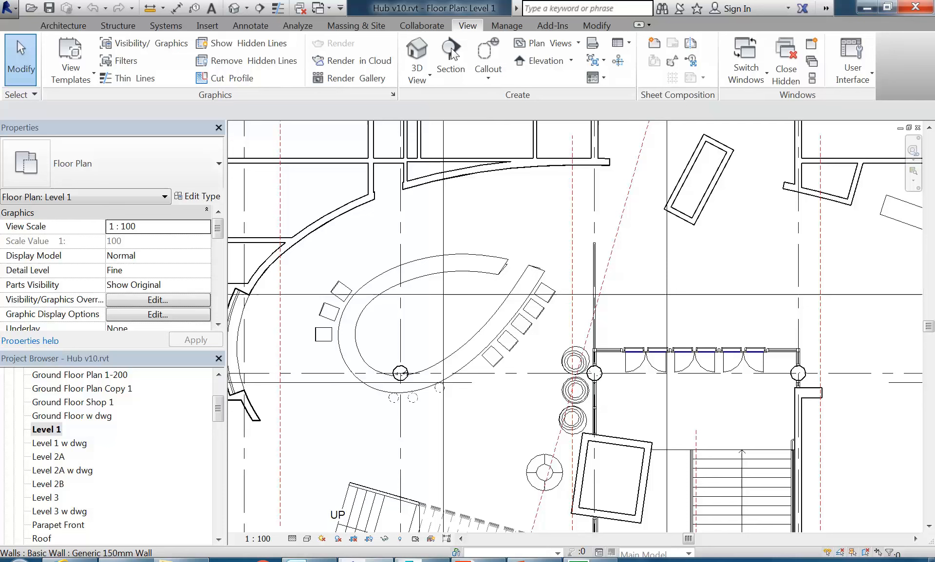
{"action": "left_click", "coordinate": [416, 80]}
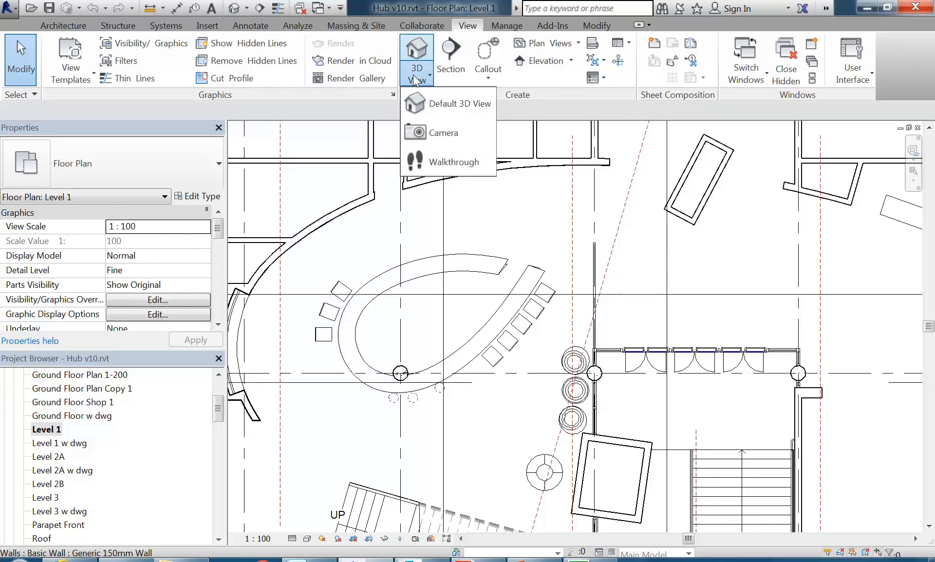
{"action": "left_click", "coordinate": [429, 163]}
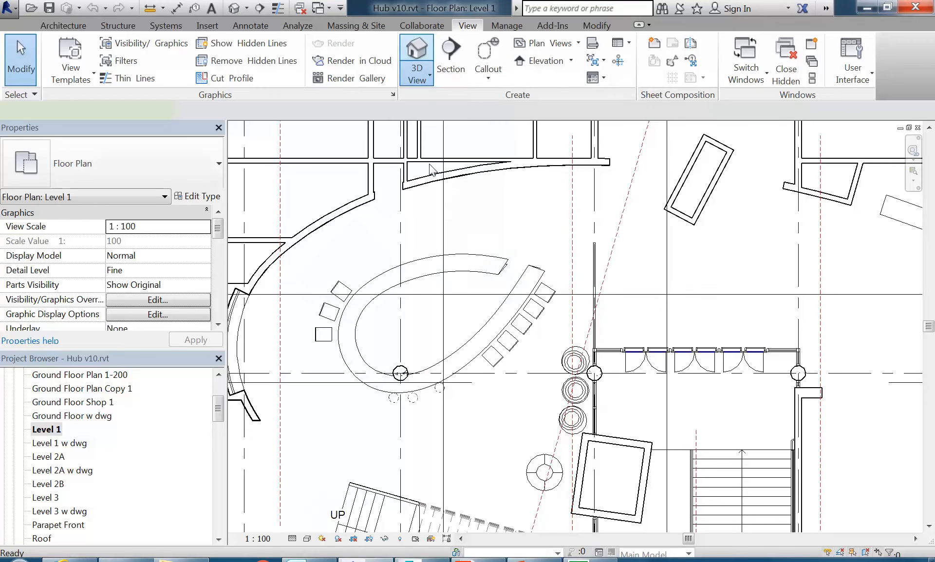
{"action": "scroll", "coordinate": [433, 196], "scroll_direction": "down", "scroll_amount": 1}
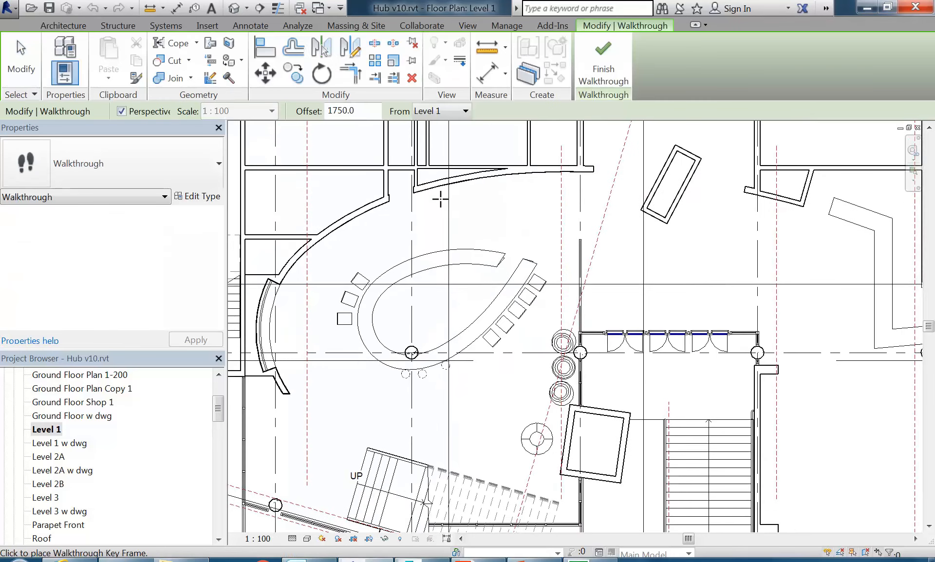
{"action": "scroll", "coordinate": [518, 214], "scroll_direction": "down", "scroll_amount": 1}
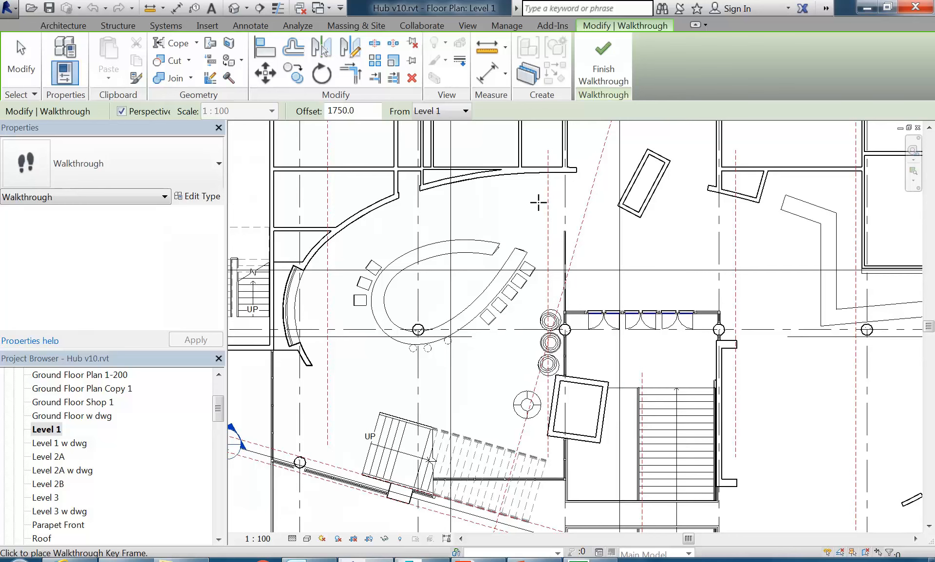
{"action": "left_click", "coordinate": [610, 191]}
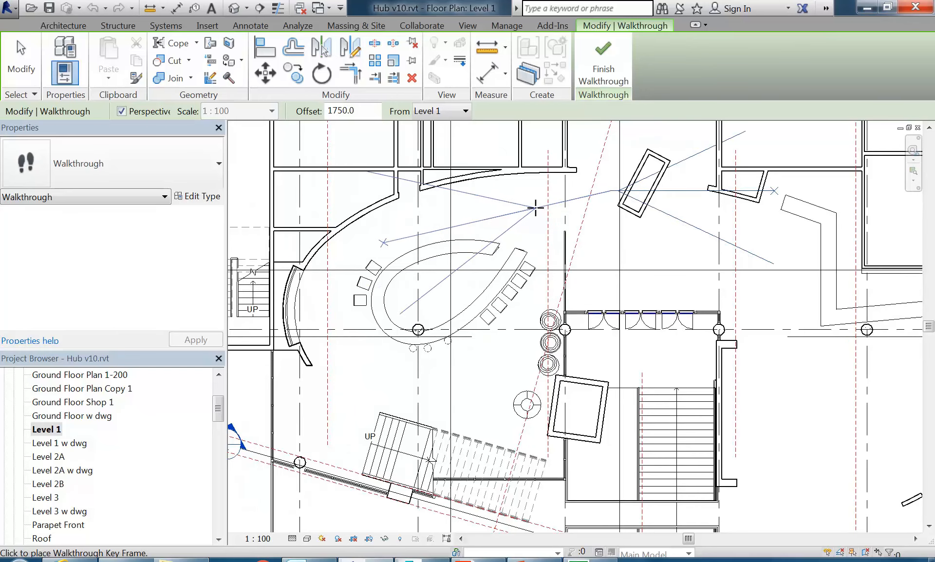
{"action": "left_click", "coordinate": [510, 206]}
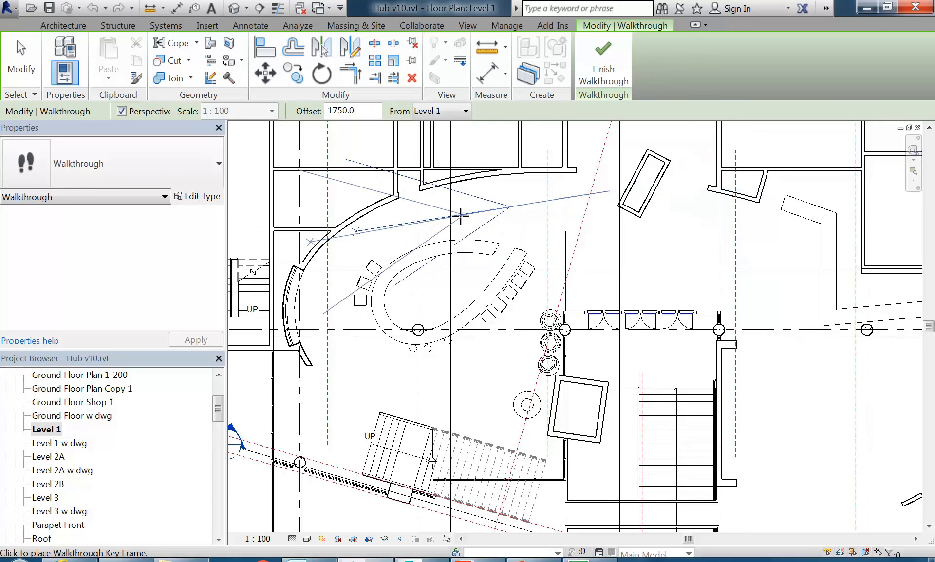
{"action": "left_click", "coordinate": [409, 227]}
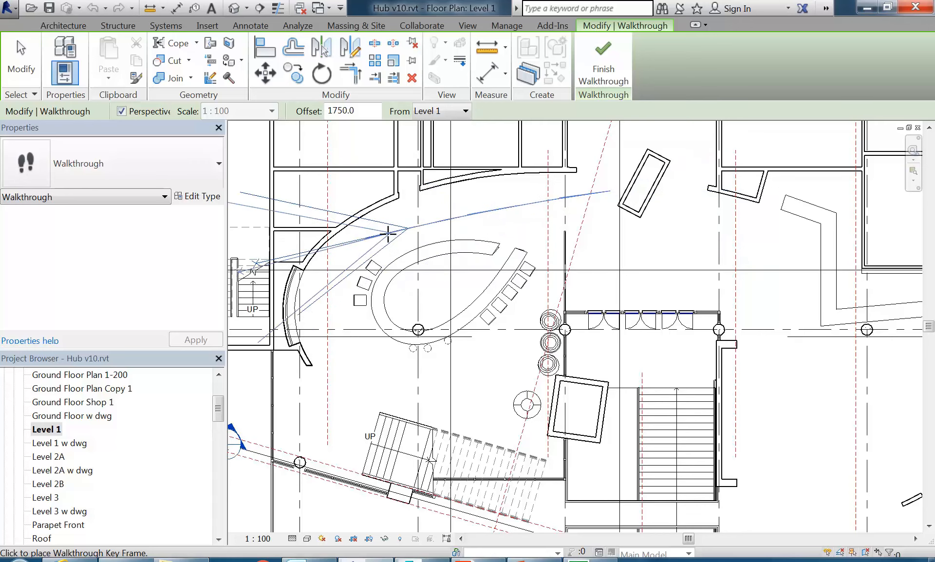
{"action": "left_click", "coordinate": [351, 257]}
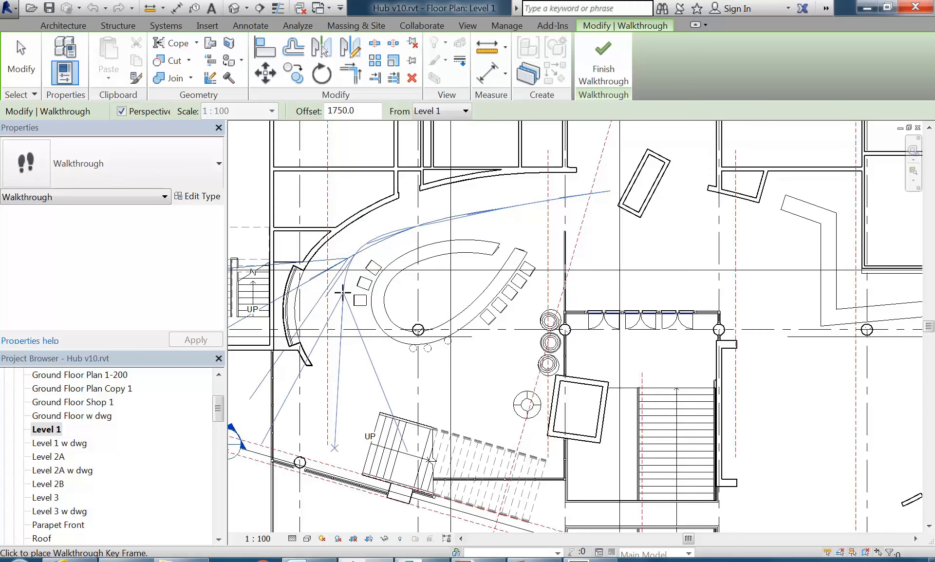
Continue the walkthrough path with four more key frames around the counter's rounded end and along its lower side, and finish the walkthrough
{"action": "left_click", "coordinate": [327, 304]}
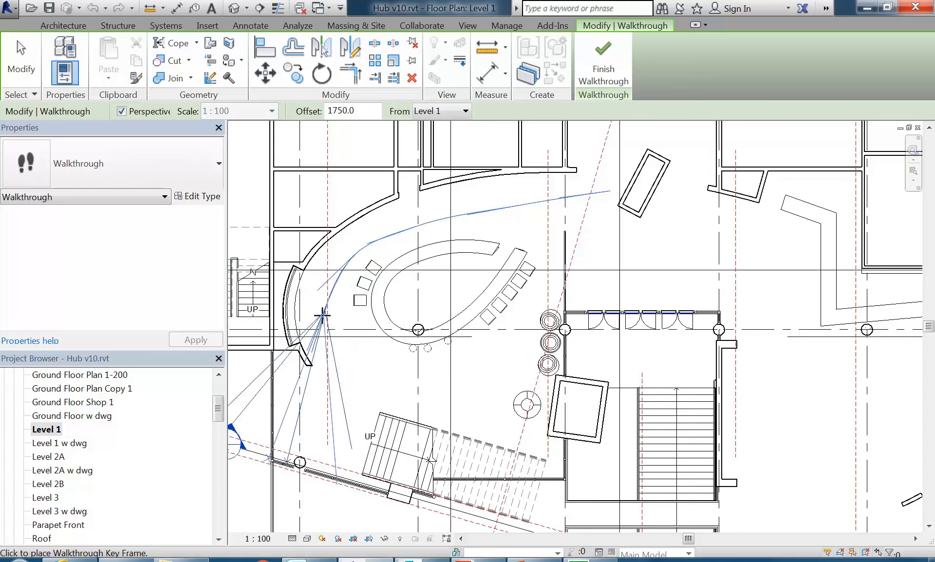
{"action": "left_click", "coordinate": [338, 363]}
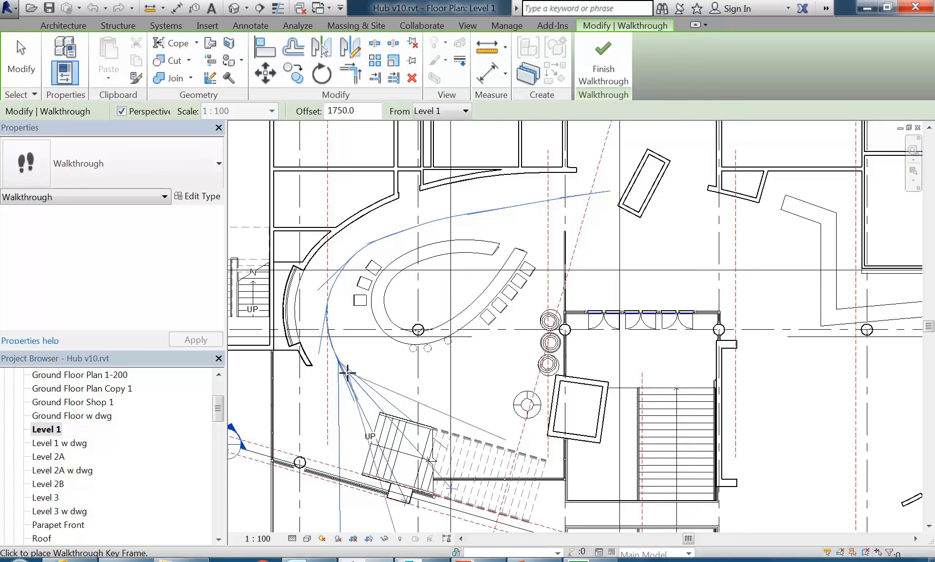
{"action": "left_click", "coordinate": [426, 377]}
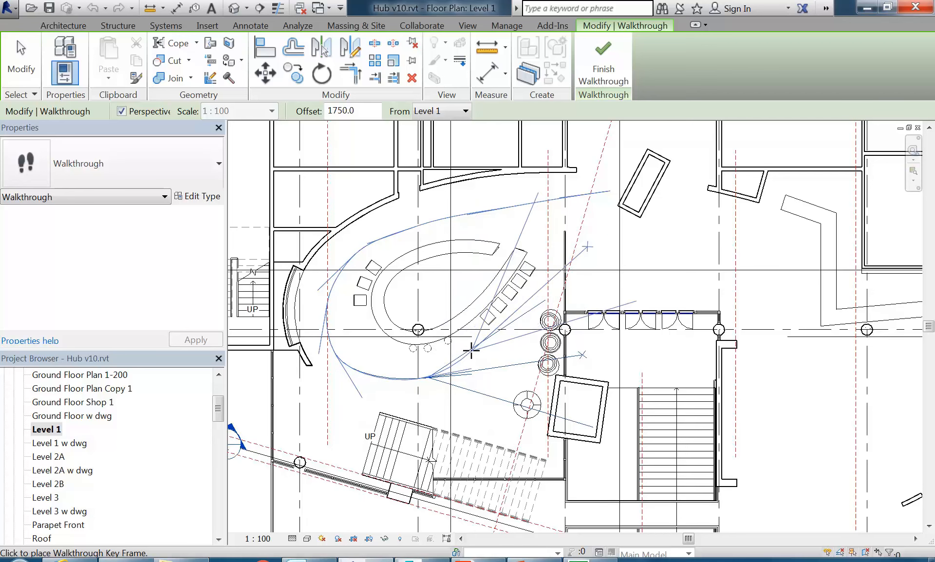
{"action": "left_click", "coordinate": [486, 341]}
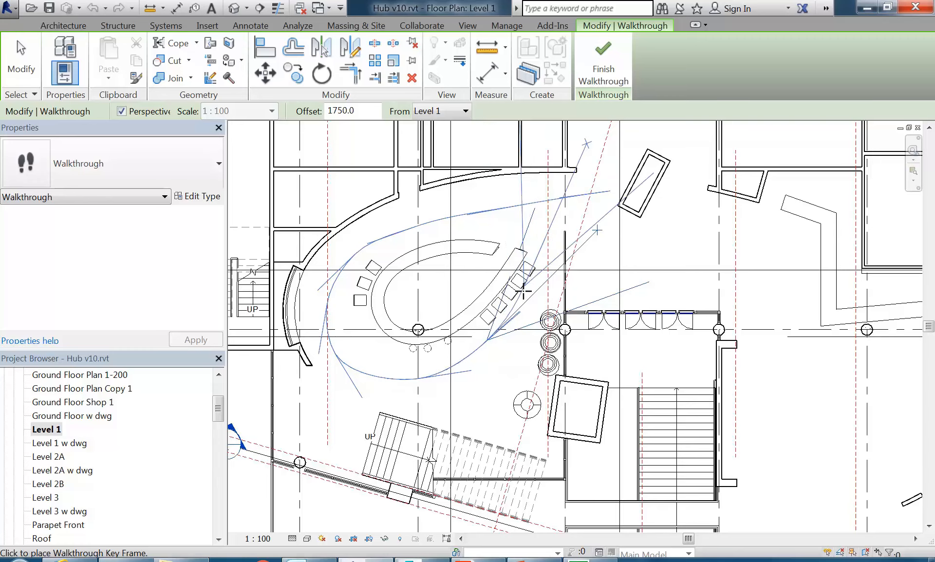
{"action": "scroll", "coordinate": [523, 307], "scroll_direction": "up", "scroll_amount": 1}
{"action": "scroll", "coordinate": [522, 307], "scroll_direction": "down", "scroll_amount": 1}
{"action": "middle_click_drag", "start_coordinate": [535, 318], "coordinate": [580, 345]}
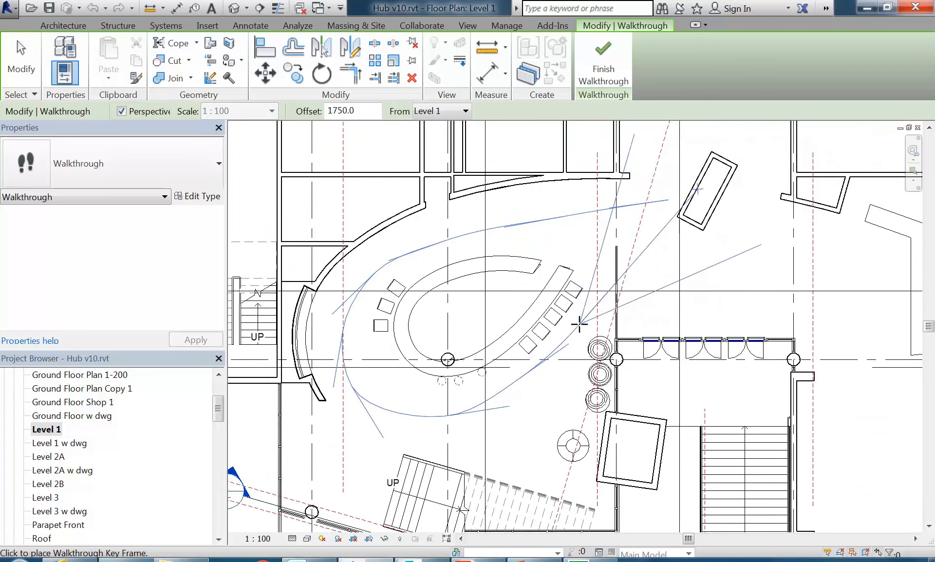
{"action": "right_click", "coordinate": [580, 306]}
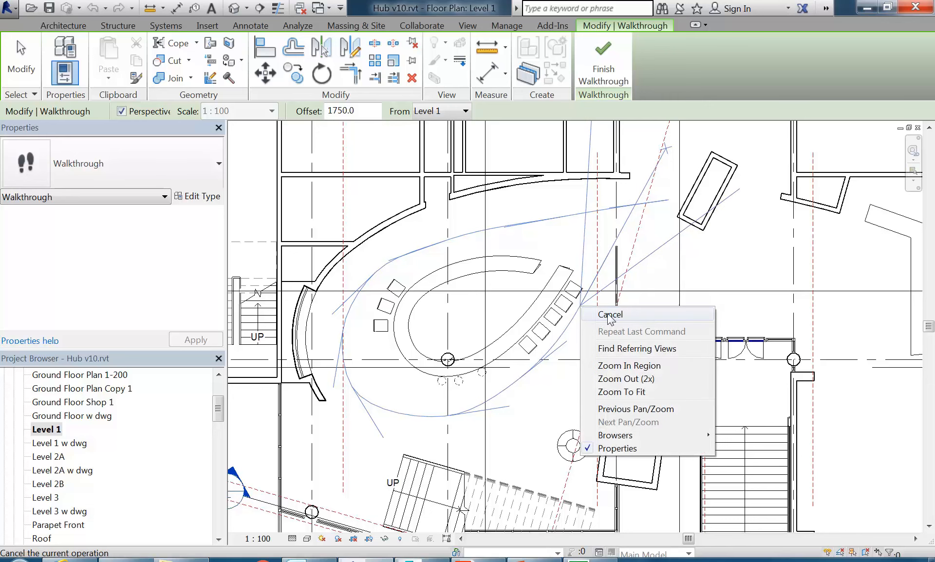
{"action": "left_click", "coordinate": [602, 63]}
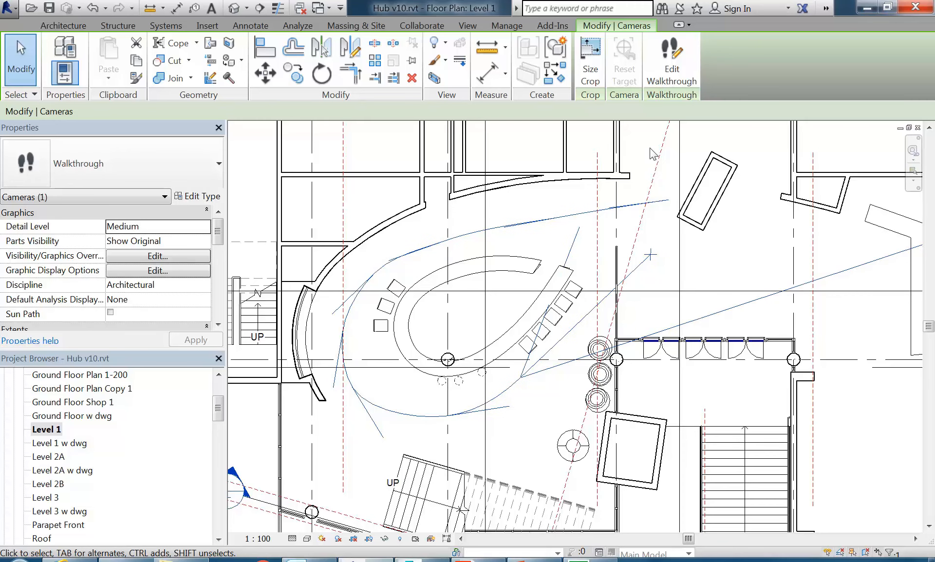
Edit the new walkthrough, open its camera view at the last frame, and quit the walkthrough editing
{"action": "left_click", "coordinate": [672, 55]}
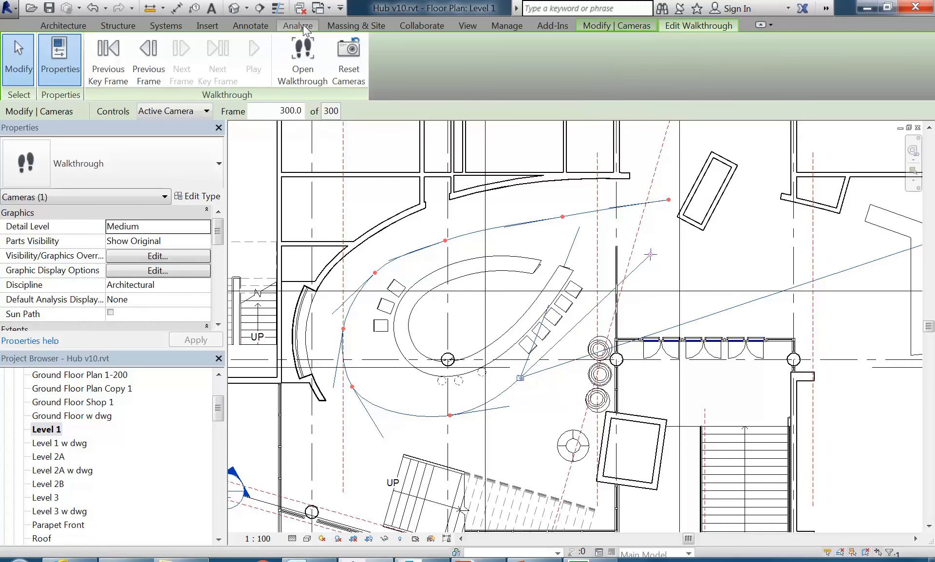
{"action": "left_click", "coordinate": [302, 54]}
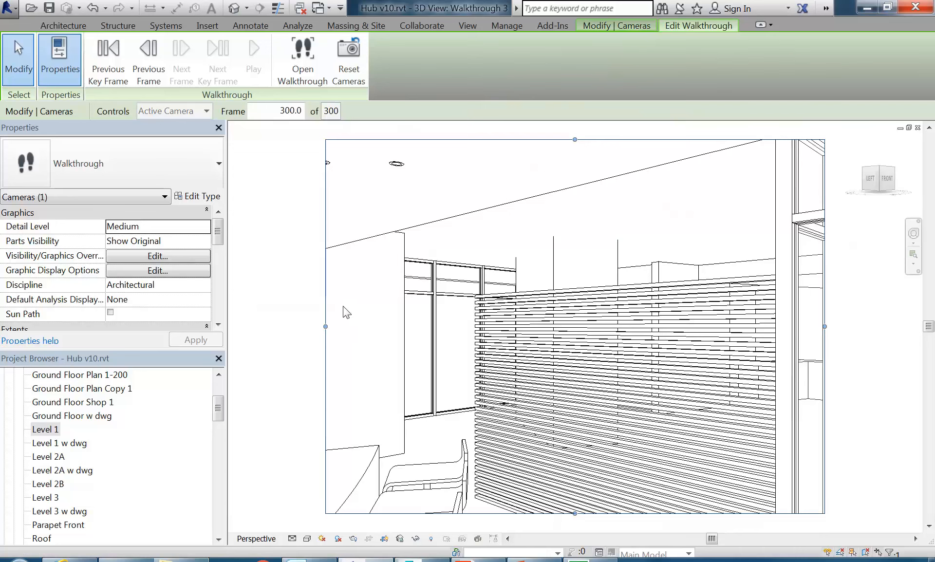
{"action": "left_click", "coordinate": [285, 320]}
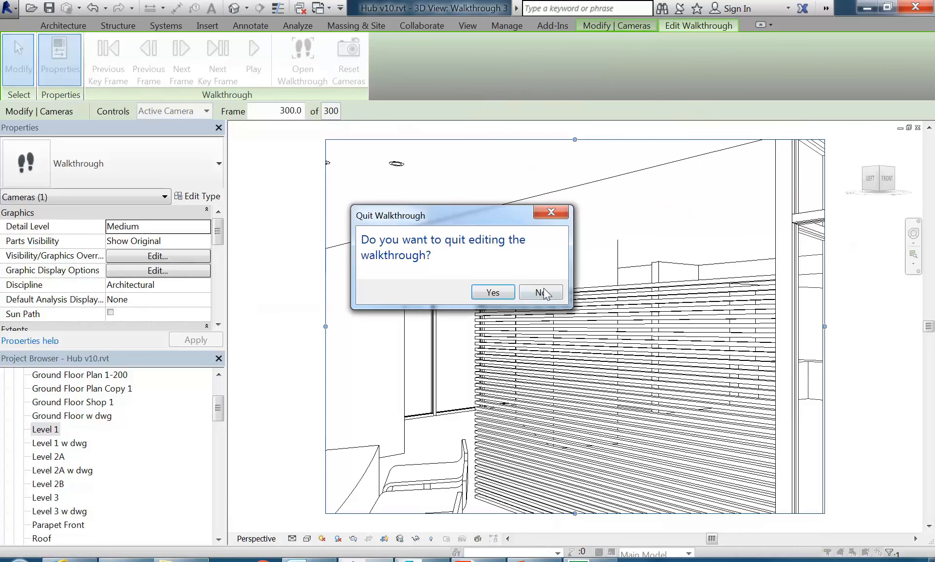
{"action": "left_click", "coordinate": [493, 292]}
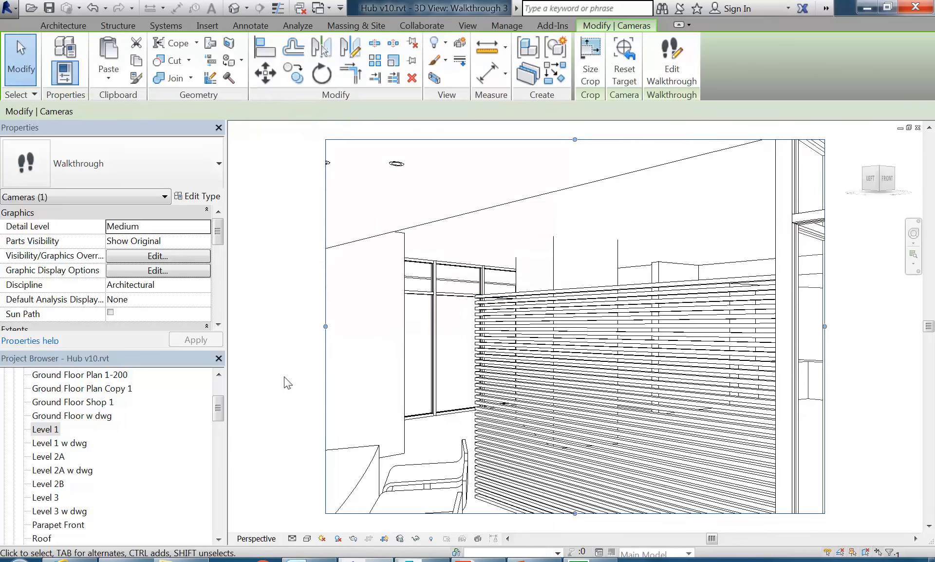
Locate the Walkthroughs group among the project's views and open Walkthrough 3
{"action": "left_click_drag", "start_coordinate": [219, 409], "coordinate": [211, 507]}
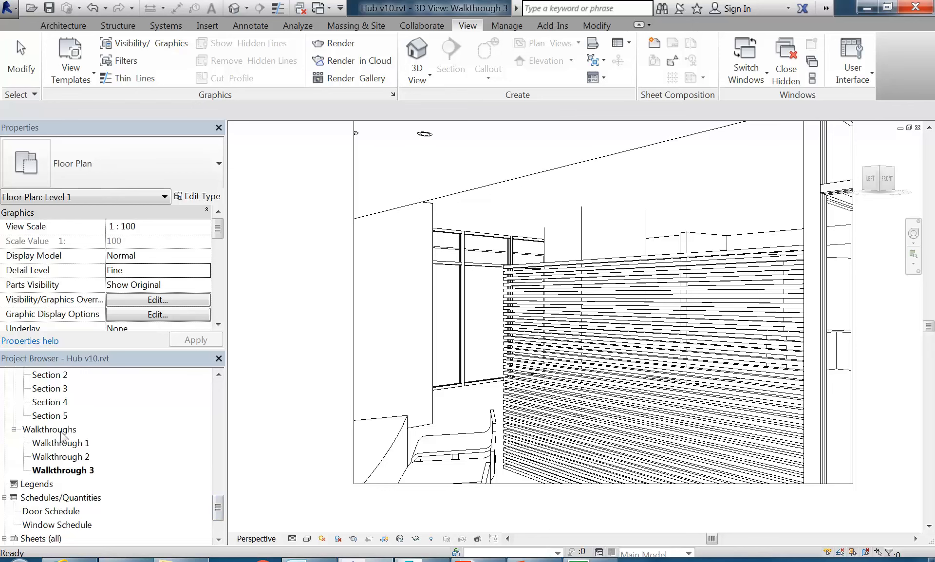
{"action": "left_click", "coordinate": [59, 471]}
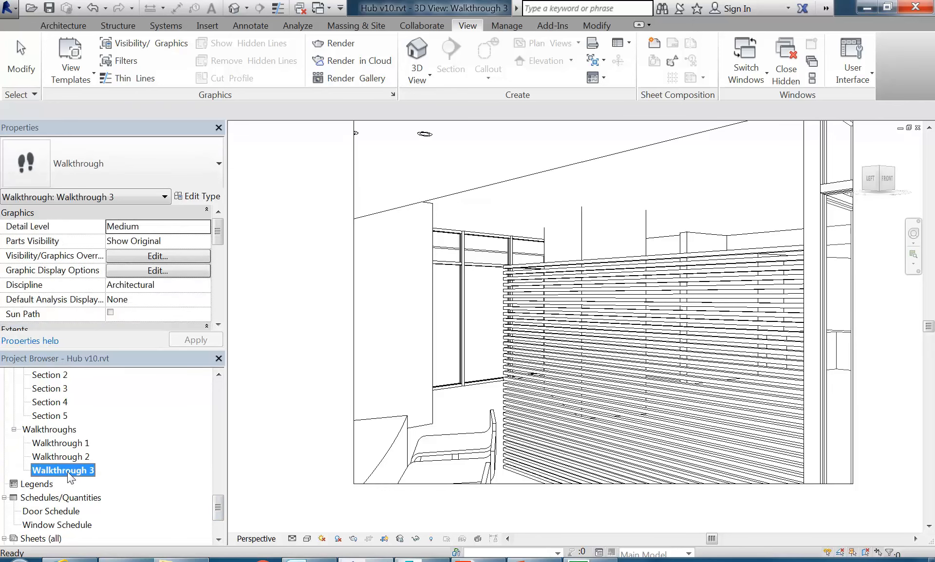
{"action": "double_click", "coordinate": [65, 469]}
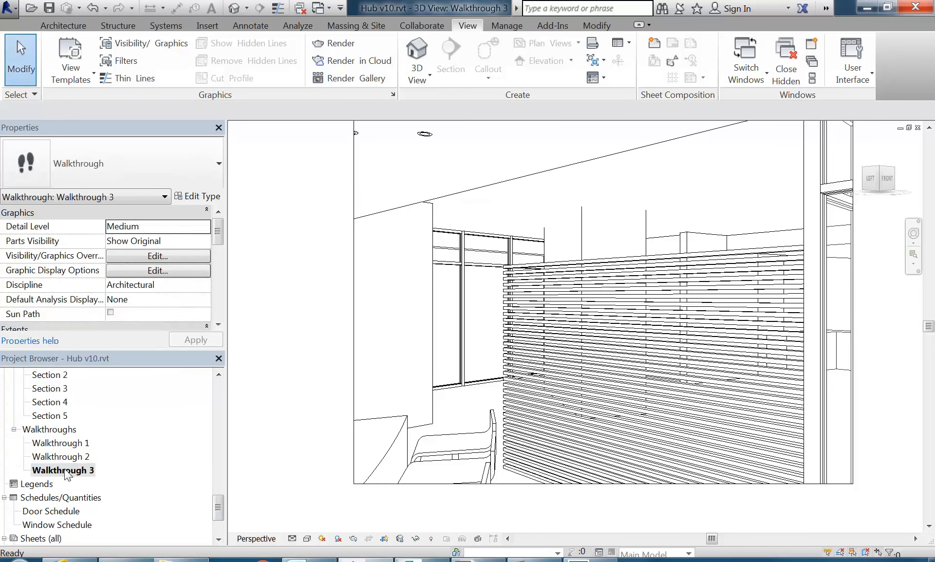
View Walkthrough 2 and Walkthrough 1 for comparison and return to Walkthrough 3
{"action": "double_click", "coordinate": [57, 458]}
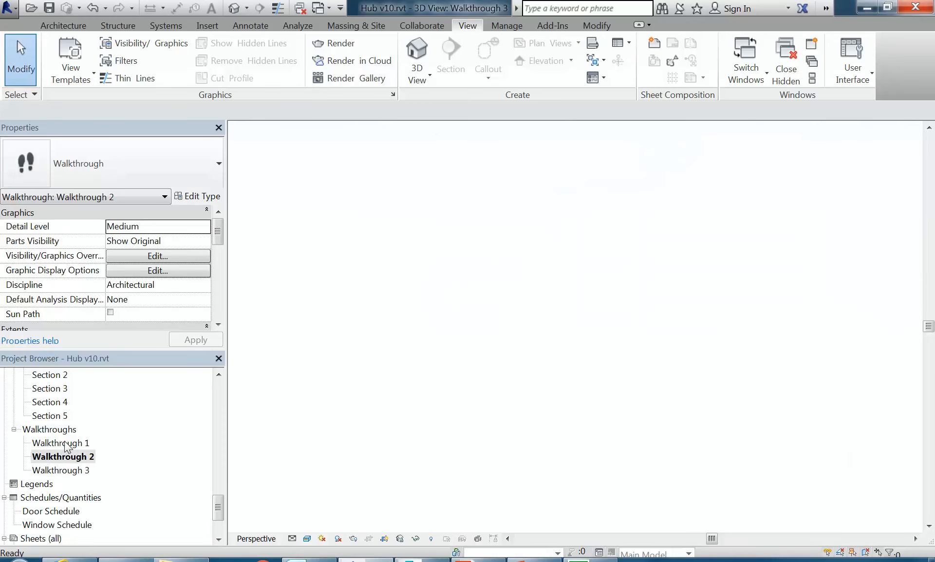
{"action": "left_click", "coordinate": [61, 444]}
{"action": "double_click", "coordinate": [60, 444]}
{"action": "double_click", "coordinate": [60, 470]}
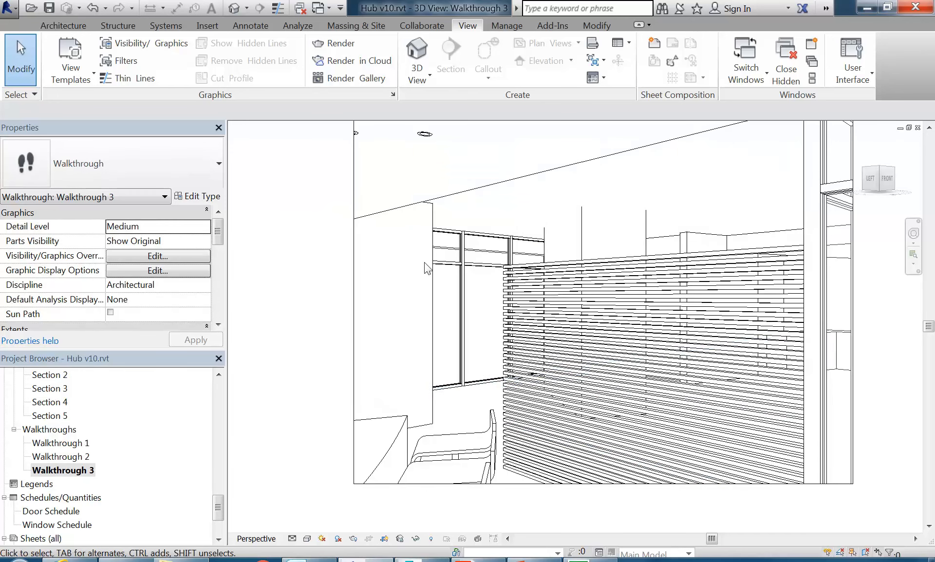
Edit Walkthrough 3 from its camera view and step back through the key frames to frame 1
{"action": "scroll", "coordinate": [425, 267], "scroll_direction": "down", "scroll_amount": 2}
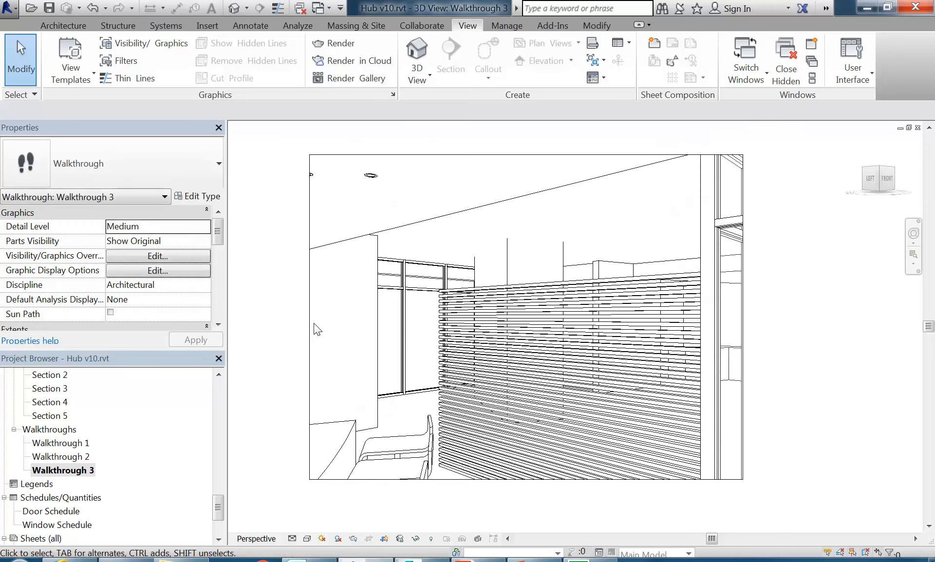
{"action": "left_click", "coordinate": [309, 323]}
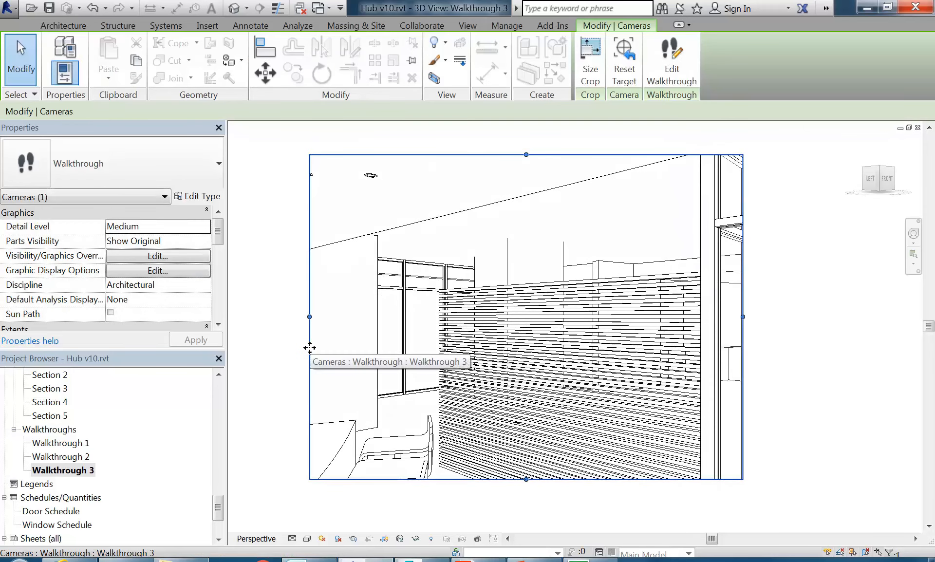
{"action": "left_click", "coordinate": [677, 61]}
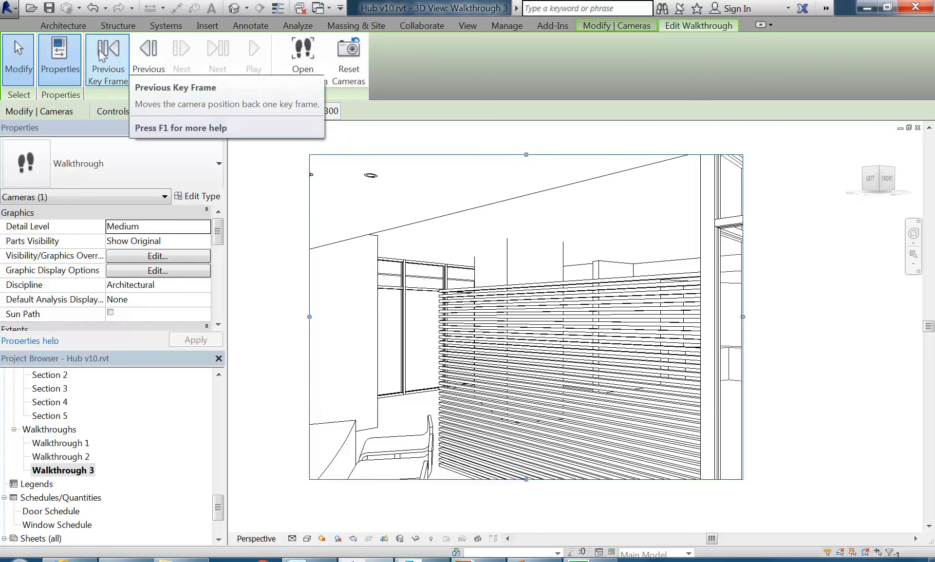
{"action": "left_click", "coordinate": [104, 63]}
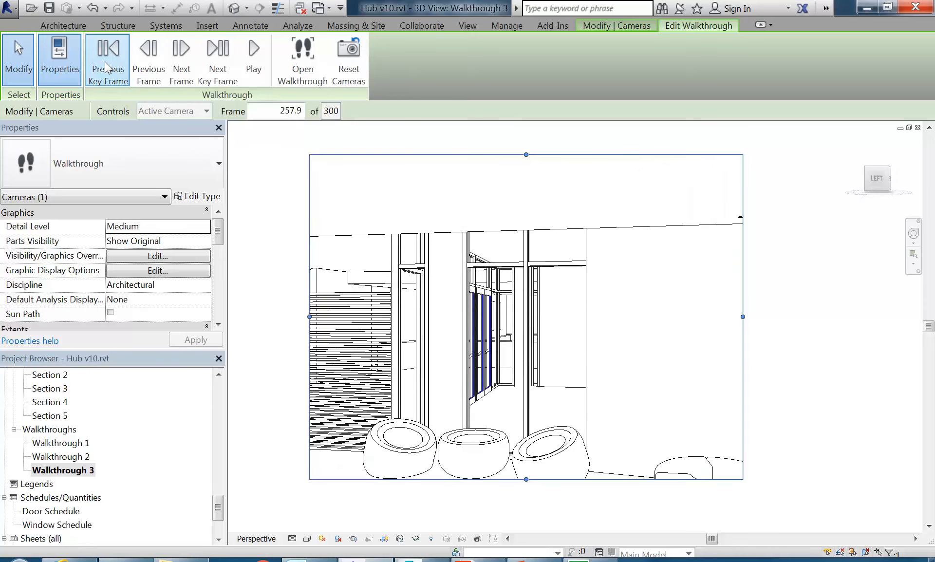
{"action": "left_click", "coordinate": [106, 66]}
{"action": "left_click", "coordinate": [105, 63]}
{"action": "left_click", "coordinate": [105, 63]}
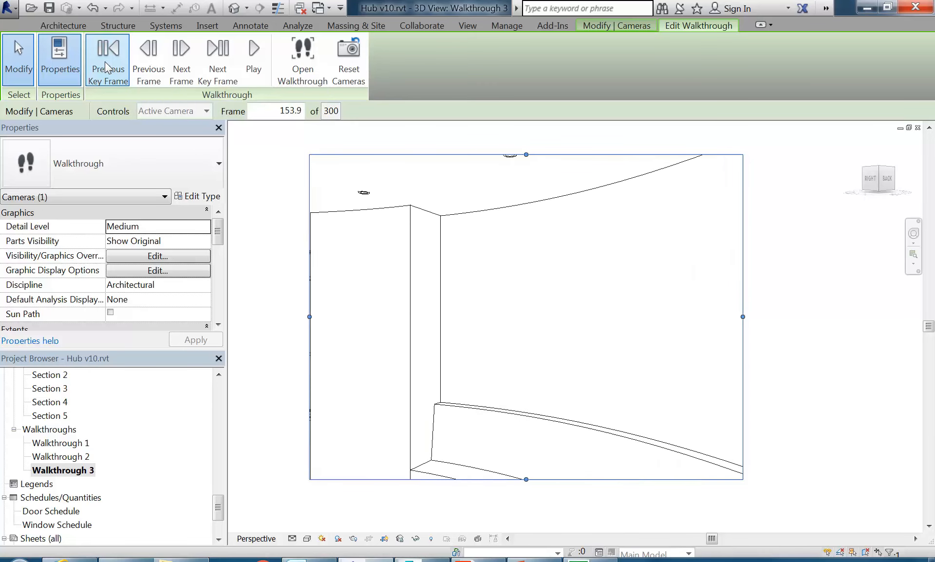
{"action": "left_click", "coordinate": [105, 64]}
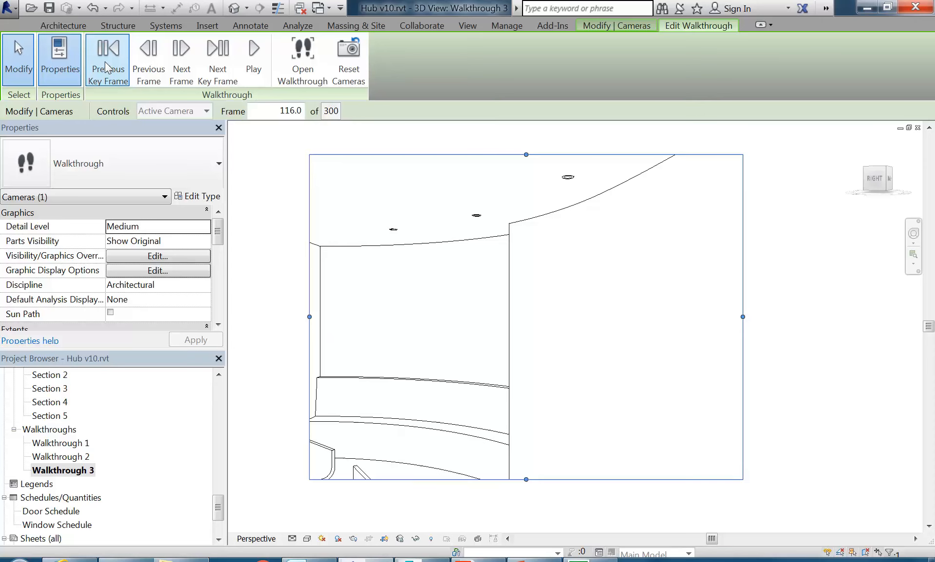
{"action": "left_click", "coordinate": [106, 67]}
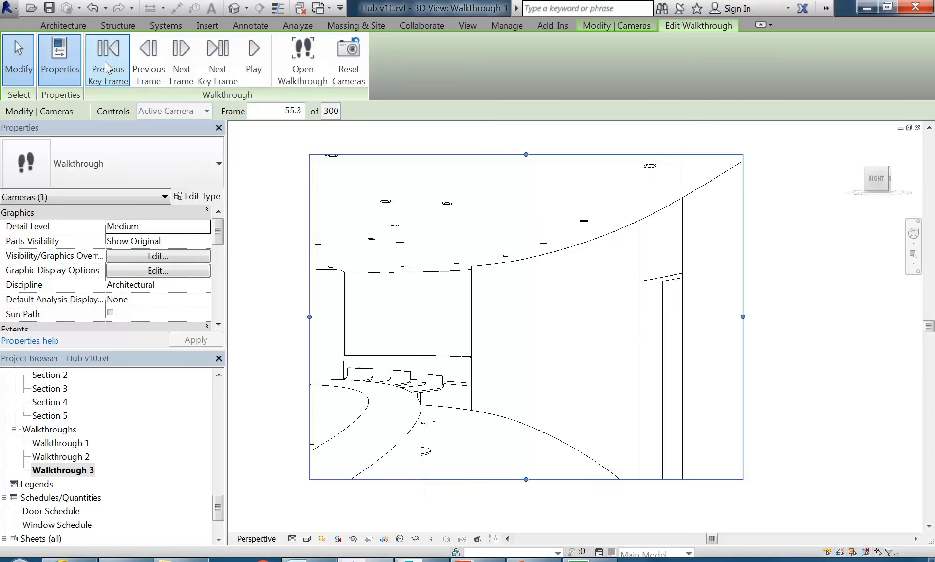
{"action": "left_click", "coordinate": [106, 67]}
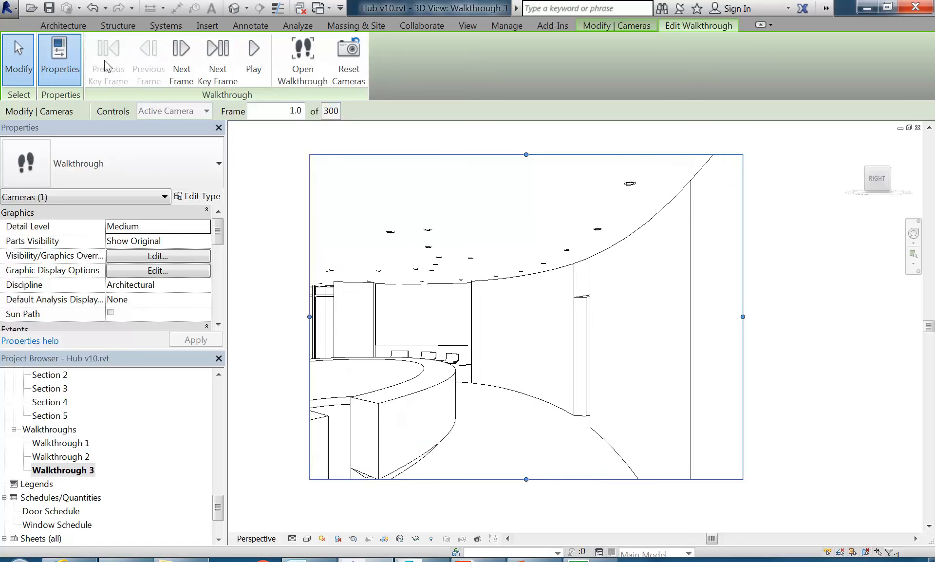
Play the walkthrough from frame 1 and inspect its opening camera view of the counter
{"action": "left_click", "coordinate": [254, 57]}
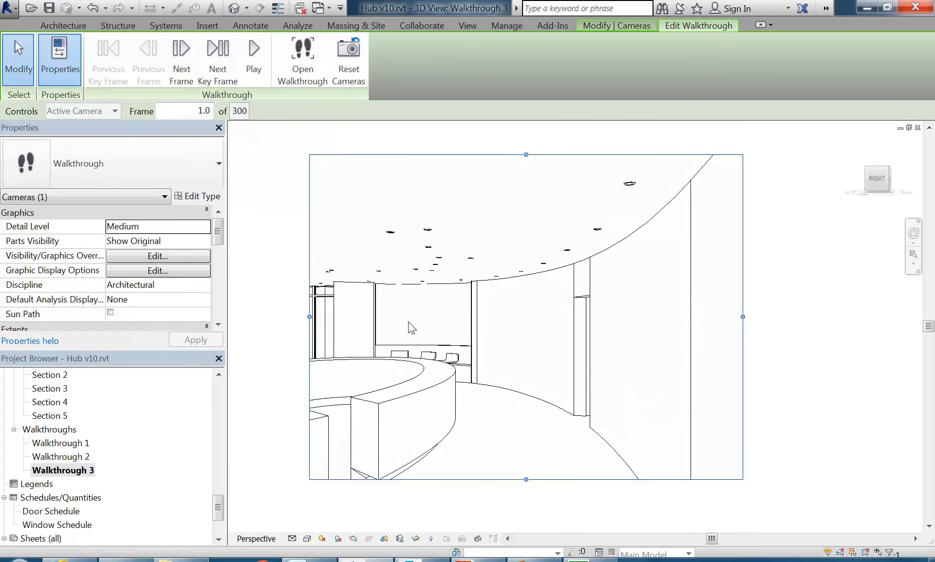
{"action": "scroll", "coordinate": [438, 322], "scroll_direction": "up", "scroll_amount": 2}
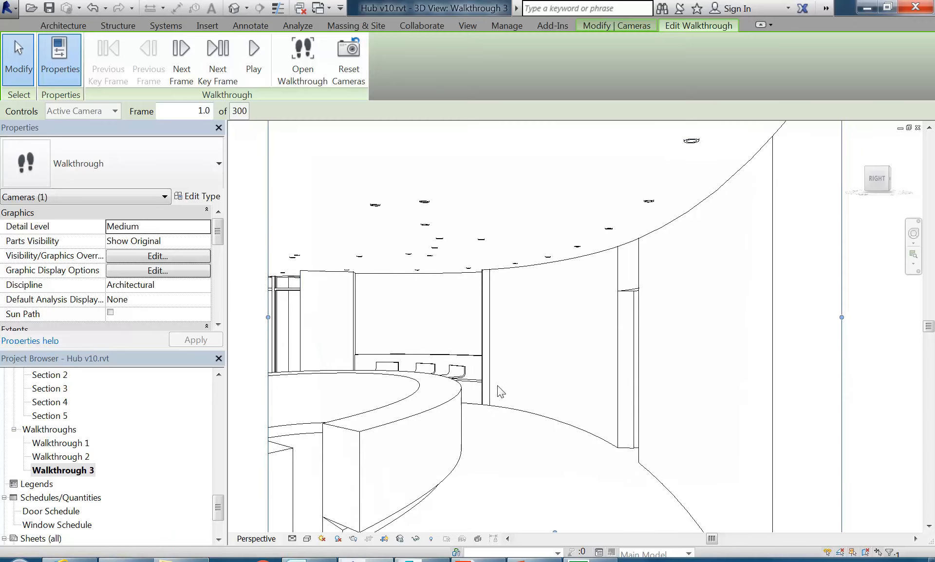
{"action": "middle_click_drag", "start_coordinate": [501, 391], "coordinate": [515, 414]}
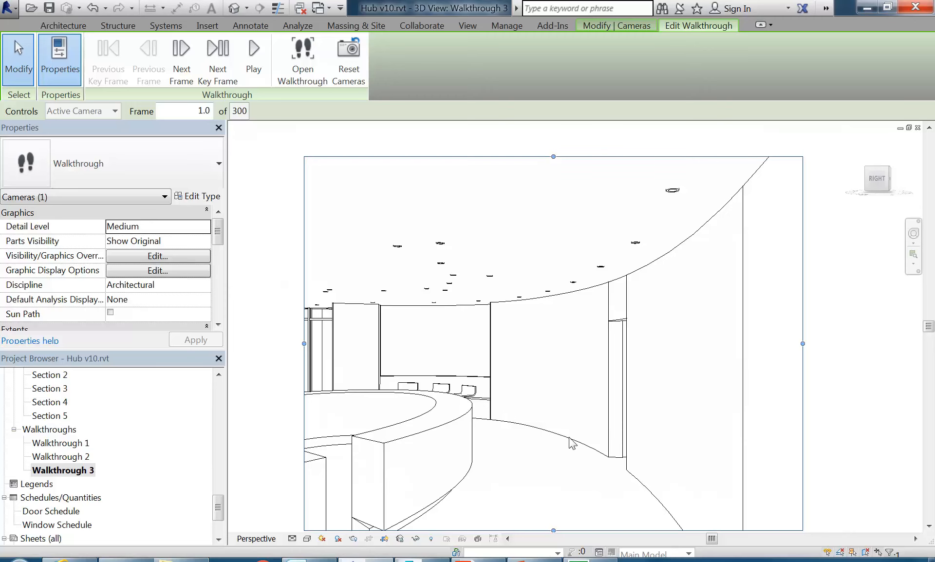
Open the Level 1 floor plan and start editing Walkthrough 3 with its whole path in view
{"action": "left_click_drag", "start_coordinate": [218, 509], "coordinate": [217, 411]}
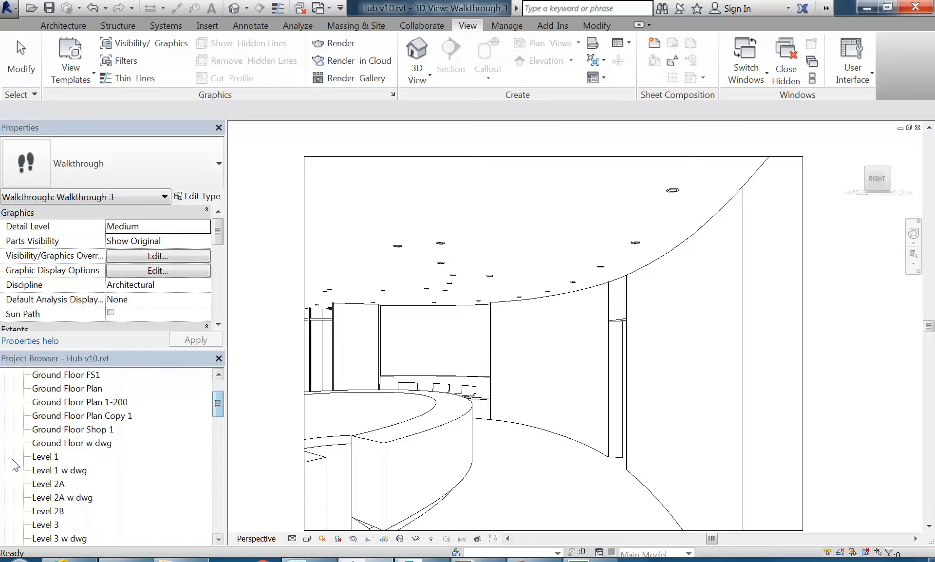
{"action": "double_click", "coordinate": [48, 456]}
{"action": "scroll", "coordinate": [502, 325], "scroll_direction": "down", "scroll_amount": 1}
{"action": "middle_click_drag", "start_coordinate": [509, 332], "coordinate": [497, 349]}
{"action": "scroll", "coordinate": [523, 258], "scroll_direction": "up", "scroll_amount": 3}
{"action": "middle_click_drag", "start_coordinate": [641, 271], "coordinate": [574, 274]}
{"action": "scroll", "coordinate": [494, 271], "scroll_direction": "down", "scroll_amount": 1}
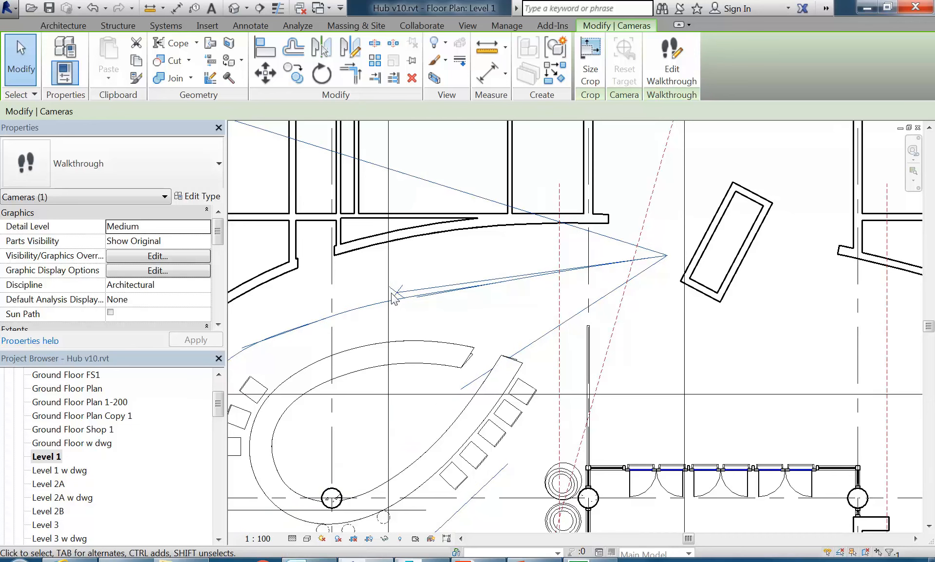
{"action": "scroll", "coordinate": [394, 291], "scroll_direction": "down", "scroll_amount": 1}
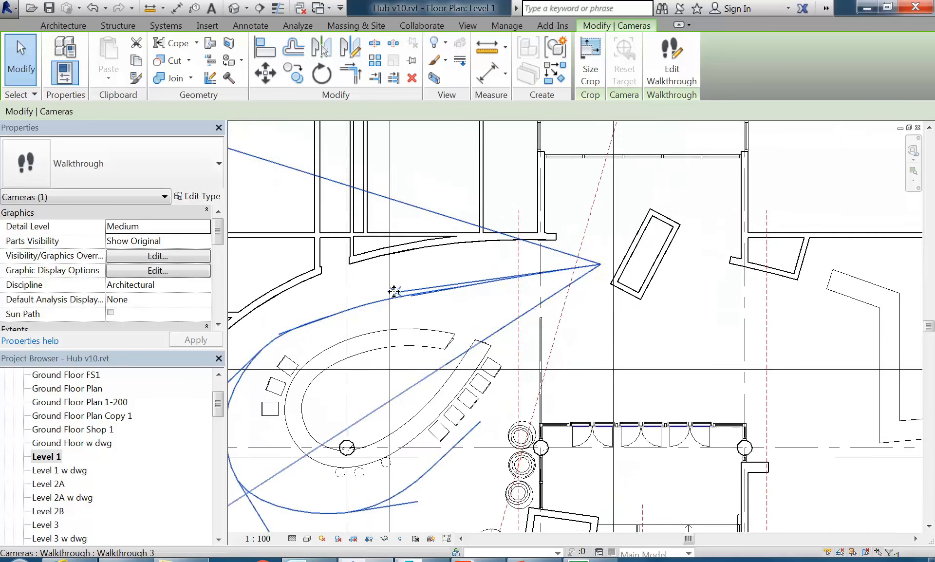
{"action": "middle_click_drag", "start_coordinate": [394, 291], "coordinate": [424, 279]}
{"action": "left_click", "coordinate": [672, 68]}
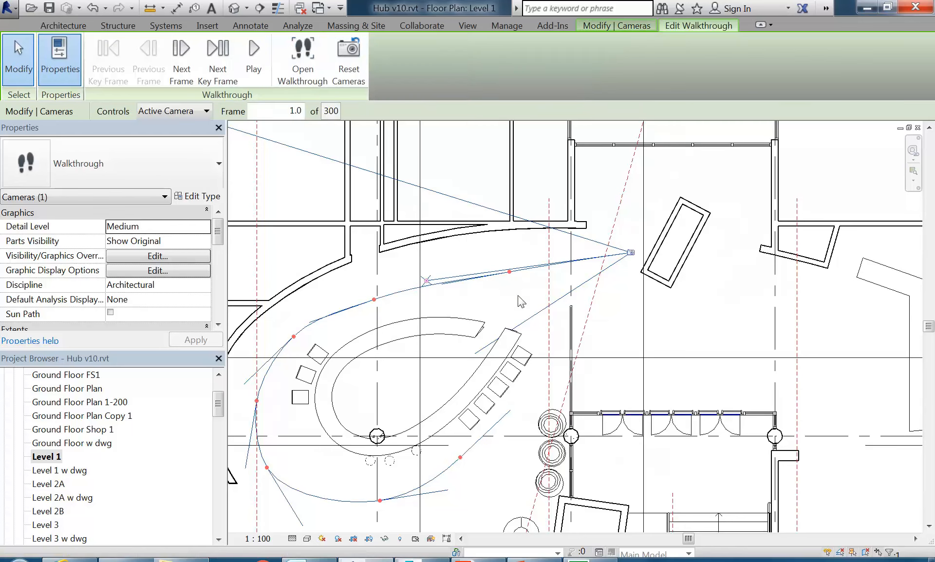
Aim the first key frame's camera at the counter's upper edge and the second's at its rounded end beside the stools
{"action": "middle_click_drag", "start_coordinate": [458, 314], "coordinate": [456, 306]}
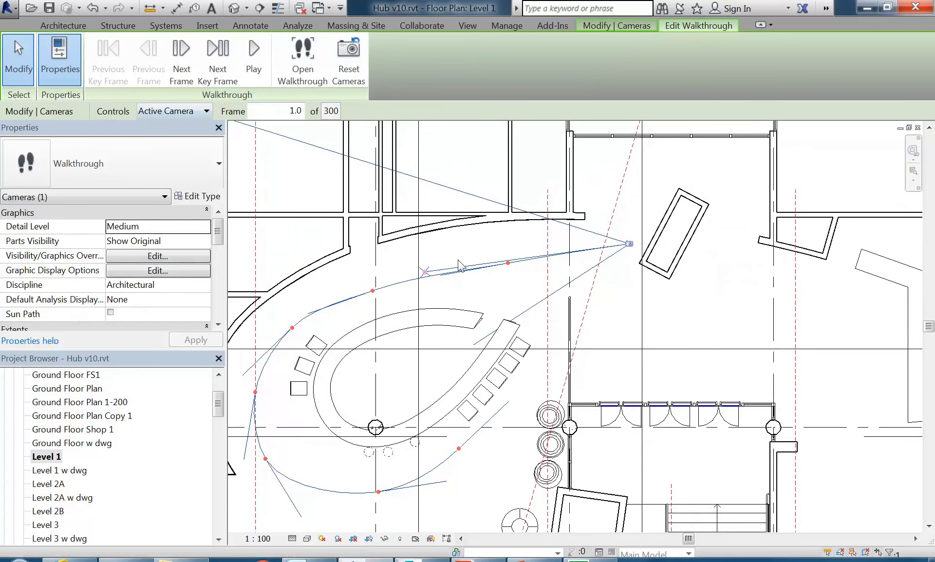
{"action": "left_click_drag", "start_coordinate": [432, 282], "coordinate": [428, 316]}
{"action": "middle_click_drag", "start_coordinate": [429, 317], "coordinate": [455, 315]}
{"action": "left_click_drag", "start_coordinate": [461, 316], "coordinate": [465, 316]}
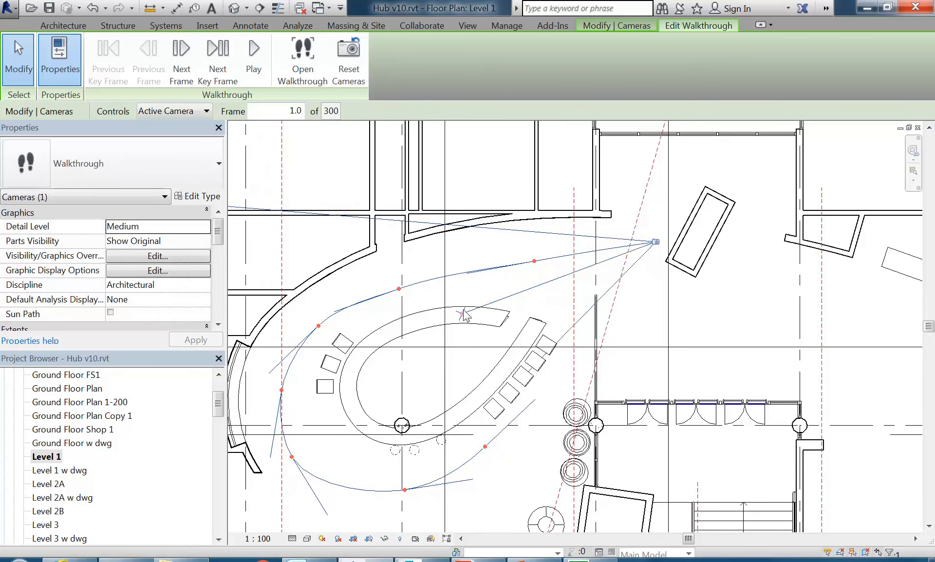
{"action": "left_click", "coordinate": [218, 57]}
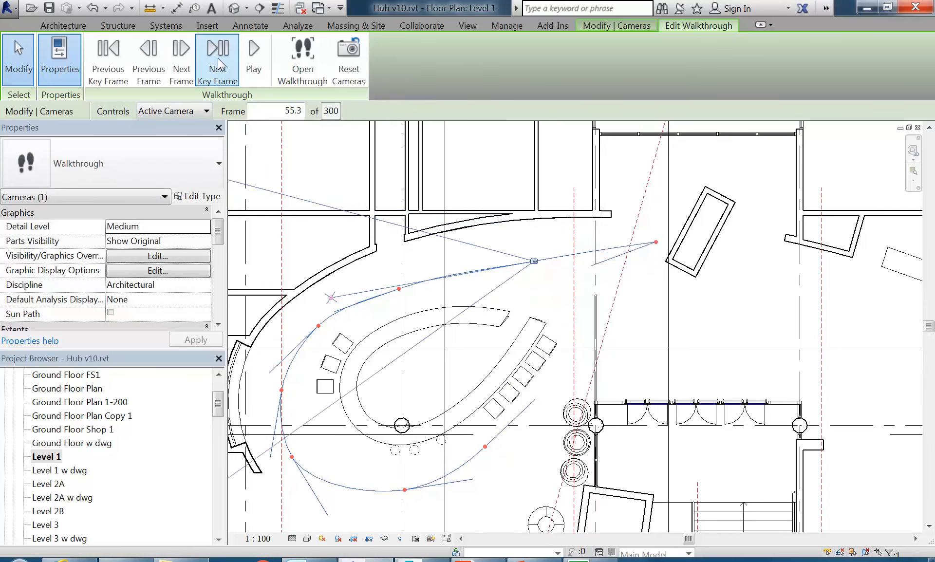
{"action": "middle_click_drag", "start_coordinate": [569, 375], "coordinate": [590, 331]}
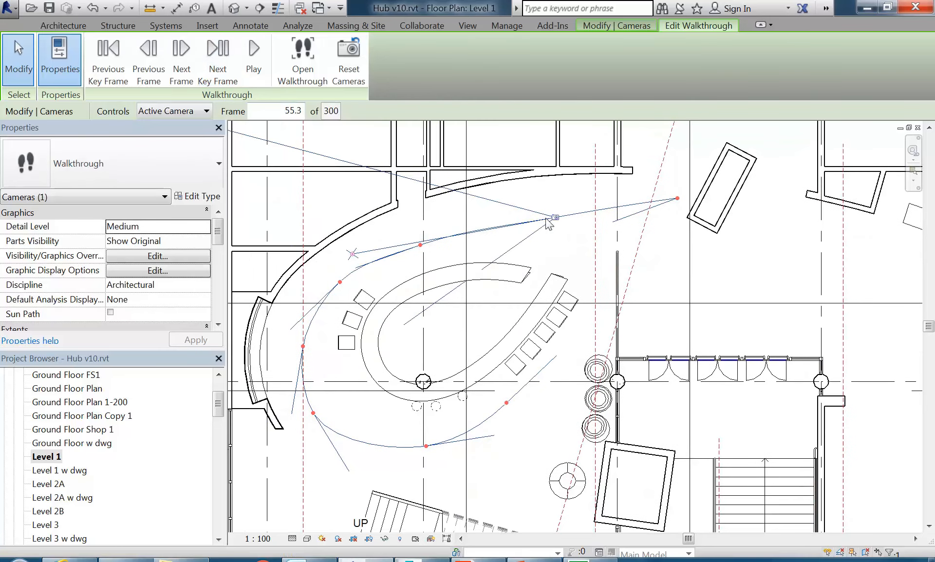
{"action": "mouse_move", "coordinate": [353, 255]}
{"action": "left_mouse_down"}
{"action": "mouse_move", "coordinate": [359, 317]}
{"action": "mouse_move", "coordinate": [371, 323]}
{"action": "left_mouse_up"}
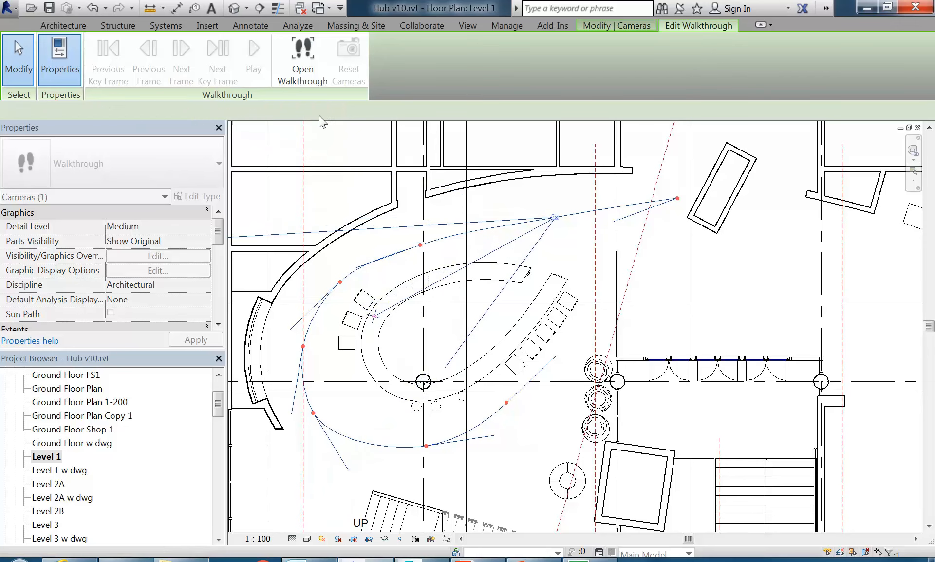
Turn the third key frame's camera past the counter's rounded end and the fourth's down toward the area beside the lower staircase
{"action": "left_click", "coordinate": [215, 56]}
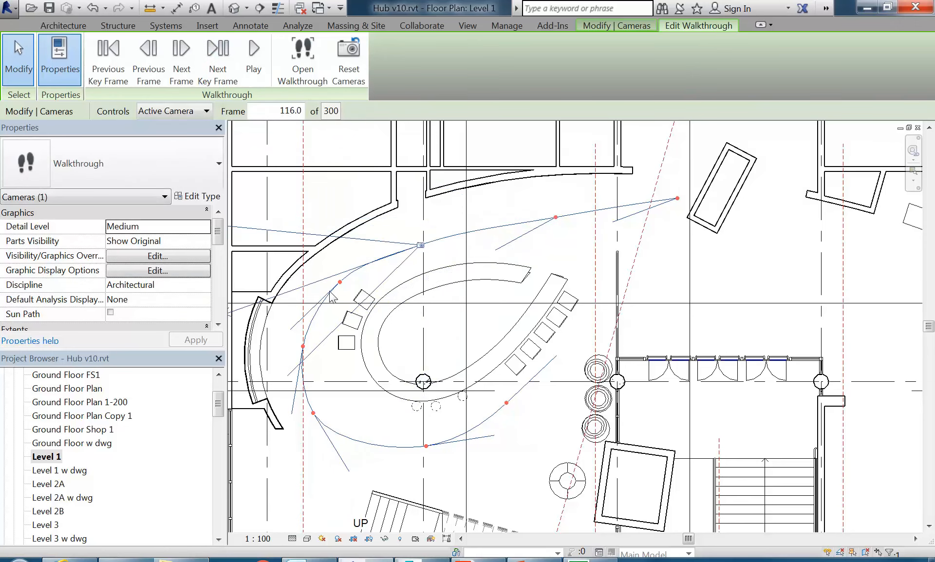
{"action": "middle_click_drag", "start_coordinate": [329, 291], "coordinate": [464, 257]}
{"action": "left_click_drag", "start_coordinate": [360, 279], "coordinate": [489, 374]}
{"action": "left_click", "coordinate": [218, 54]}
{"action": "middle_click_drag", "start_coordinate": [396, 347], "coordinate": [310, 262]}
{"action": "left_click_drag", "start_coordinate": [242, 313], "coordinate": [409, 364]}
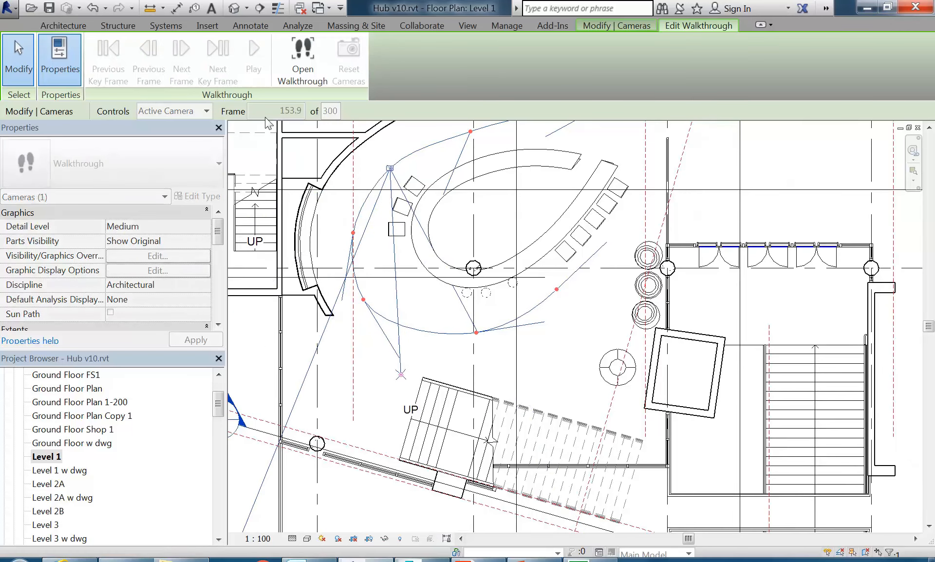
Aim the fifth key frame's camera, at frame 184.9, at the upper corner of the staircase below the counter
{"action": "left_click", "coordinate": [218, 54]}
{"action": "middle_click_drag", "start_coordinate": [351, 416], "coordinate": [366, 394]}
{"action": "scroll", "coordinate": [357, 433], "scroll_direction": "down", "scroll_amount": 1}
{"action": "left_click", "coordinate": [359, 364]}
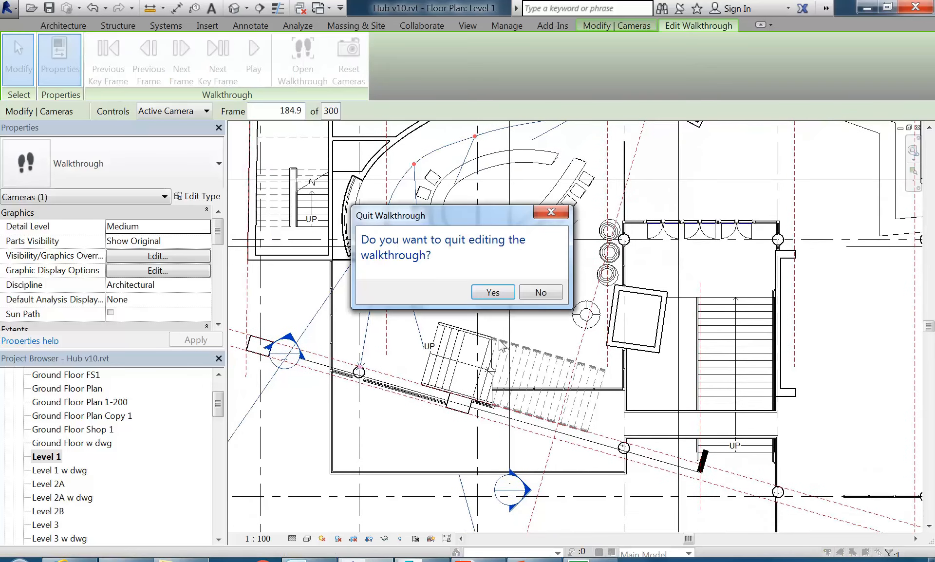
{"action": "left_click", "coordinate": [540, 292]}
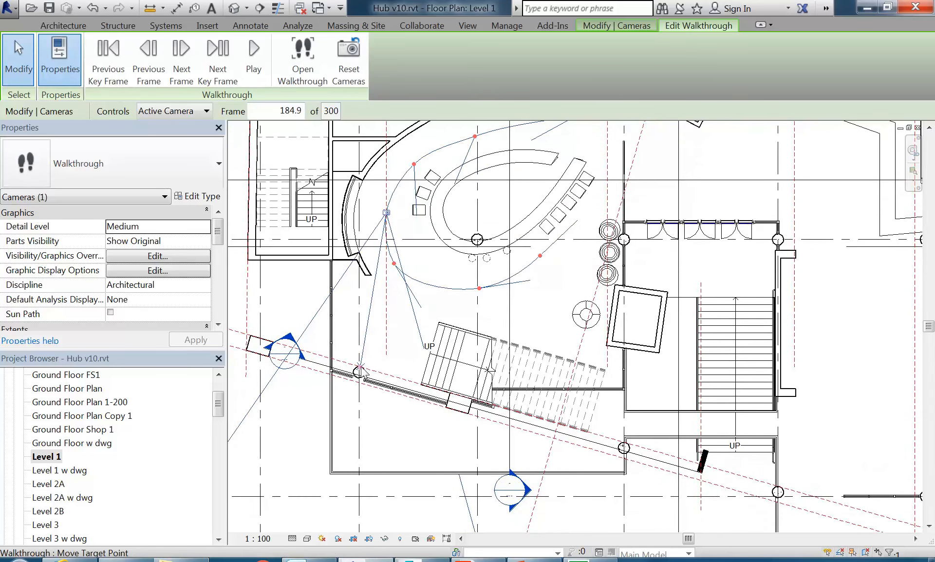
{"action": "left_click_drag", "start_coordinate": [397, 372], "coordinate": [482, 335]}
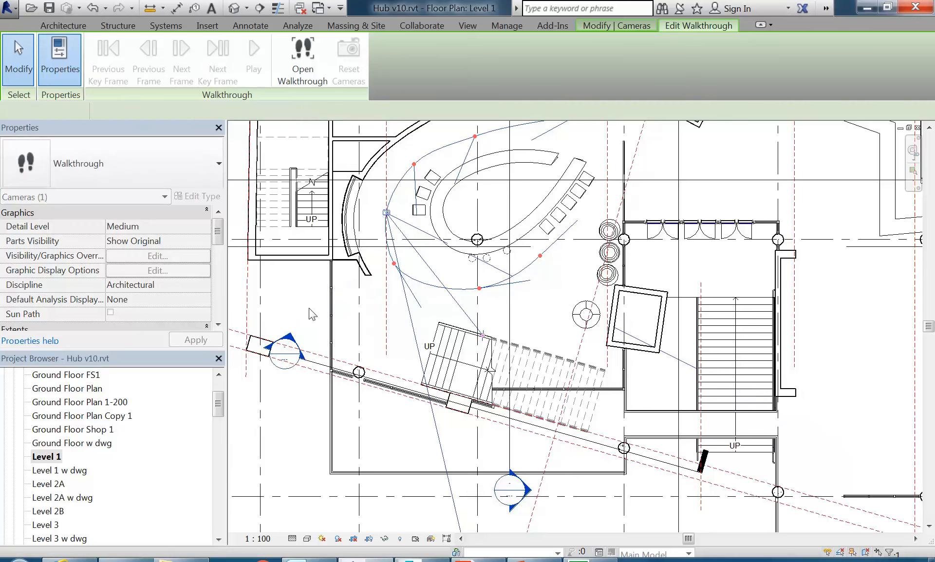
{"action": "middle_click_drag", "start_coordinate": [454, 360], "coordinate": [451, 407]}
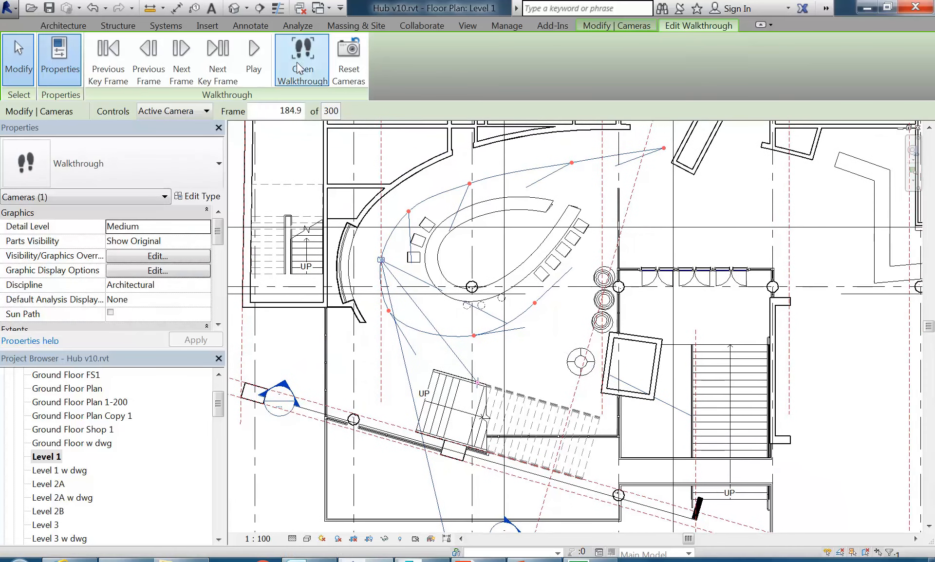
{"action": "left_click", "coordinate": [487, 384]}
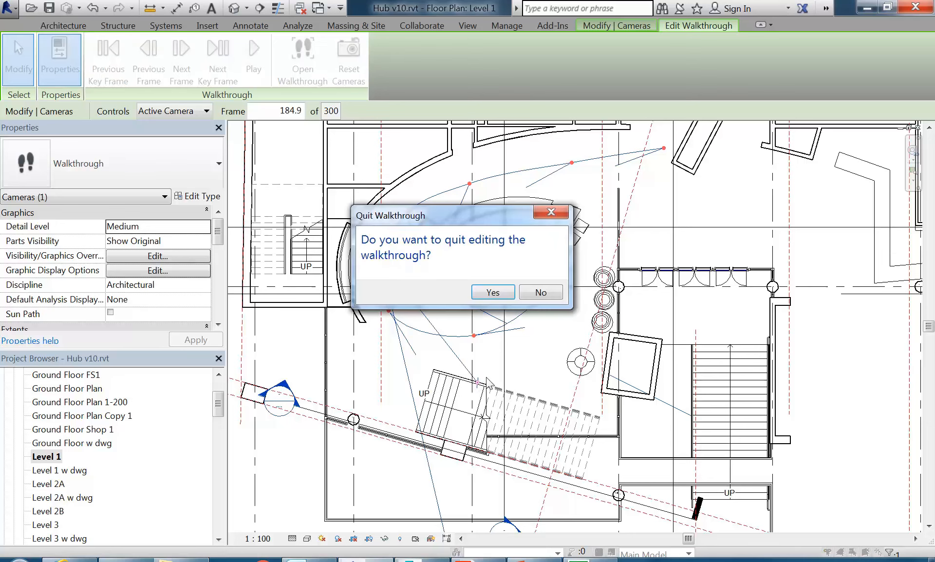
{"action": "left_click", "coordinate": [540, 294]}
{"action": "mouse_move", "coordinate": [479, 383]}
{"action": "left_mouse_down"}
{"action": "mouse_move", "coordinate": [495, 377]}
{"action": "mouse_move", "coordinate": [482, 378]}
{"action": "left_mouse_up"}
Turn the sixth key frame's camera, at frame 211.8, toward the row of round seats beyond the path's end
{"action": "left_click", "coordinate": [221, 75]}
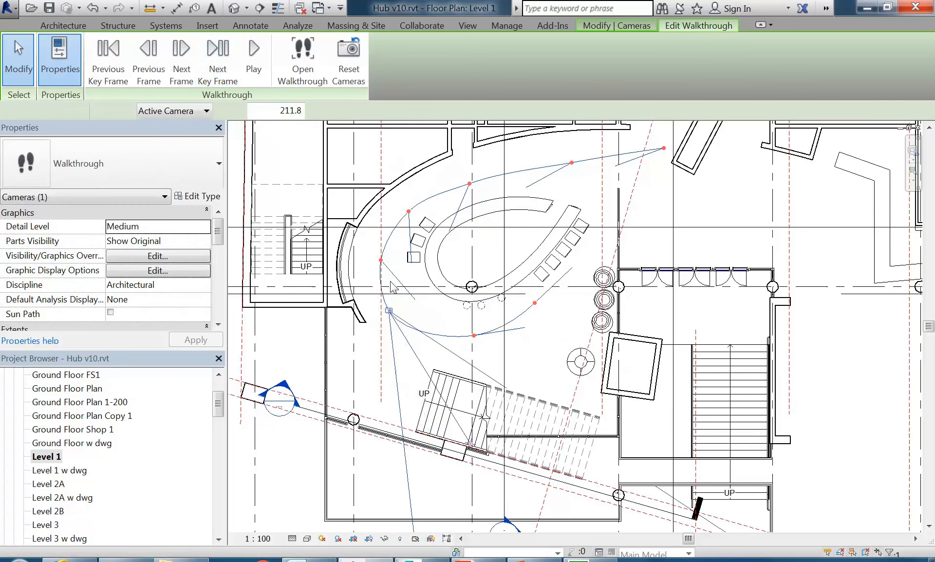
{"action": "middle_click_drag", "start_coordinate": [470, 443], "coordinate": [461, 330]}
{"action": "left_click_drag", "start_coordinate": [462, 331], "coordinate": [536, 206]}
{"action": "middle_click_drag", "start_coordinate": [451, 218], "coordinate": [461, 302]}
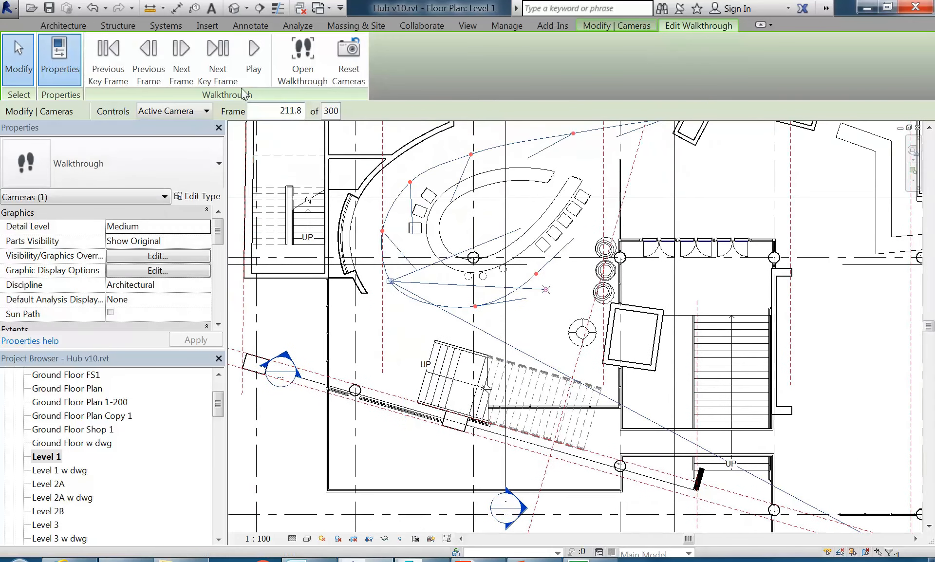
Turn the seventh key frame's camera along the counter's stools and aim frame 300 toward the tilted rectangular enclosure
{"action": "left_click", "coordinate": [221, 73]}
{"action": "middle_click_drag", "start_coordinate": [575, 300], "coordinate": [557, 322]}
{"action": "left_click_drag", "start_coordinate": [610, 306], "coordinate": [585, 237]}
{"action": "middle_click_drag", "start_coordinate": [500, 305], "coordinate": [491, 370]}
{"action": "left_click", "coordinate": [218, 54]}
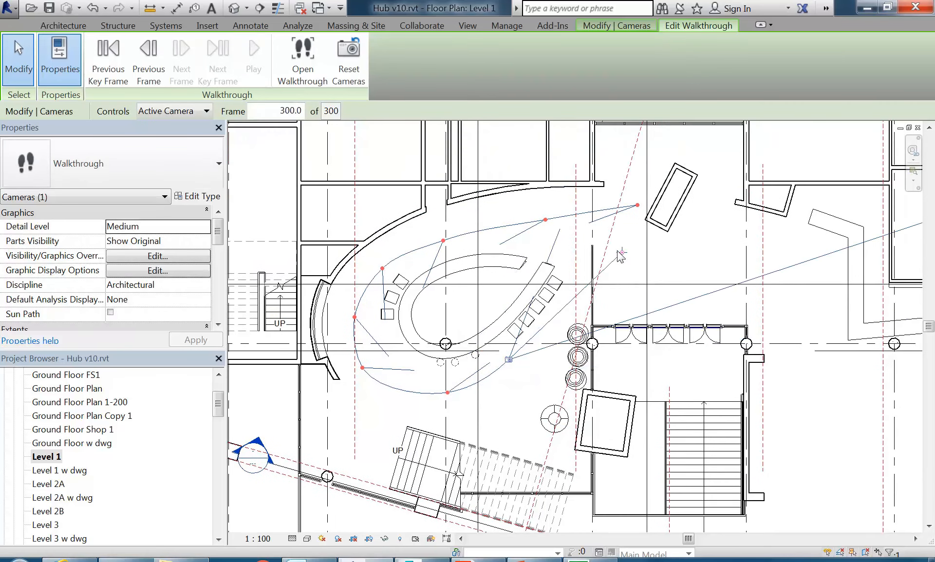
{"action": "left_click_drag", "start_coordinate": [622, 253], "coordinate": [616, 246]}
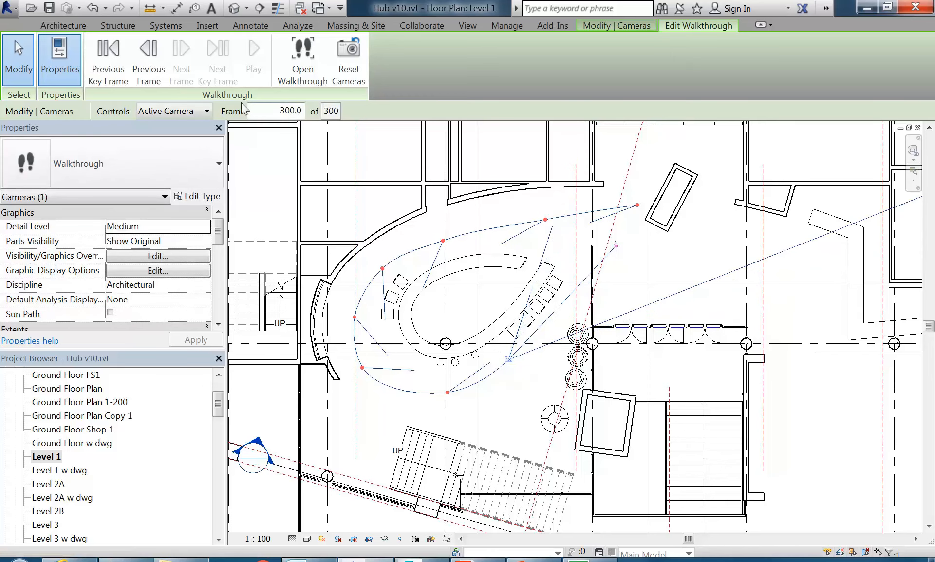
Open the walkthrough's camera view and step back through the key frames to frame 1
{"action": "left_click", "coordinate": [311, 60]}
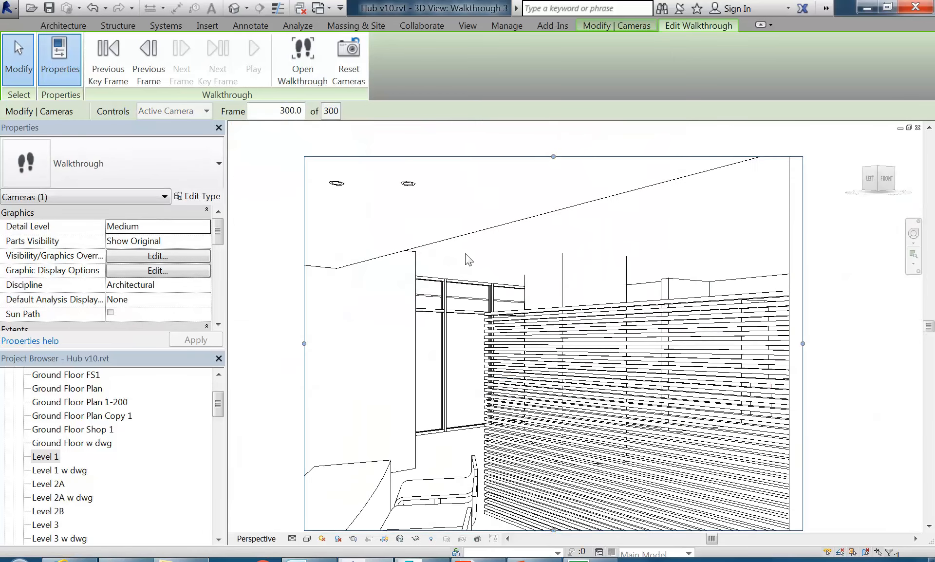
{"action": "left_click", "coordinate": [100, 67]}
{"action": "left_click", "coordinate": [100, 68]}
{"action": "left_click", "coordinate": [100, 67]}
{"action": "left_click", "coordinate": [100, 68]}
{"action": "left_click", "coordinate": [100, 67]}
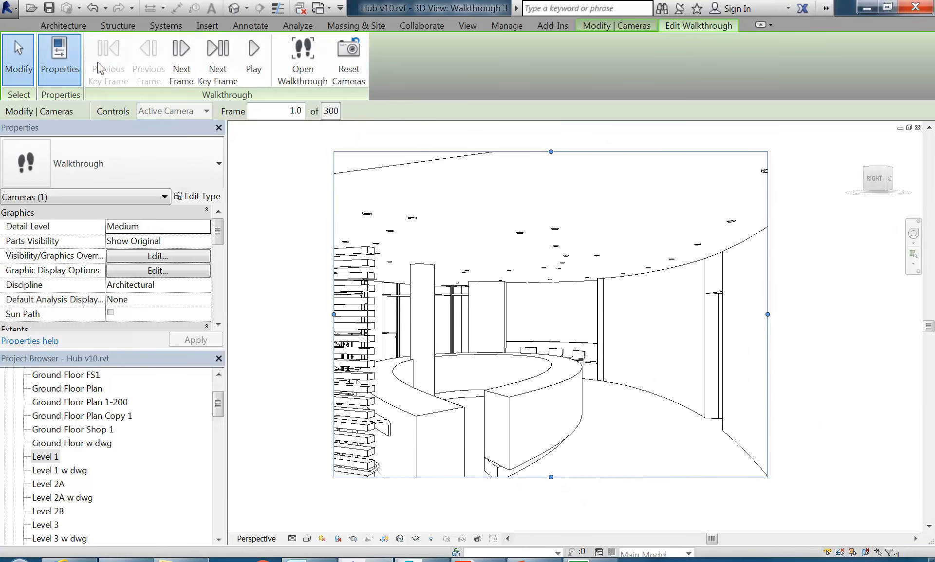
Play the 300-frame walkthrough and set its total number of frames to 600
{"action": "left_click", "coordinate": [253, 55]}
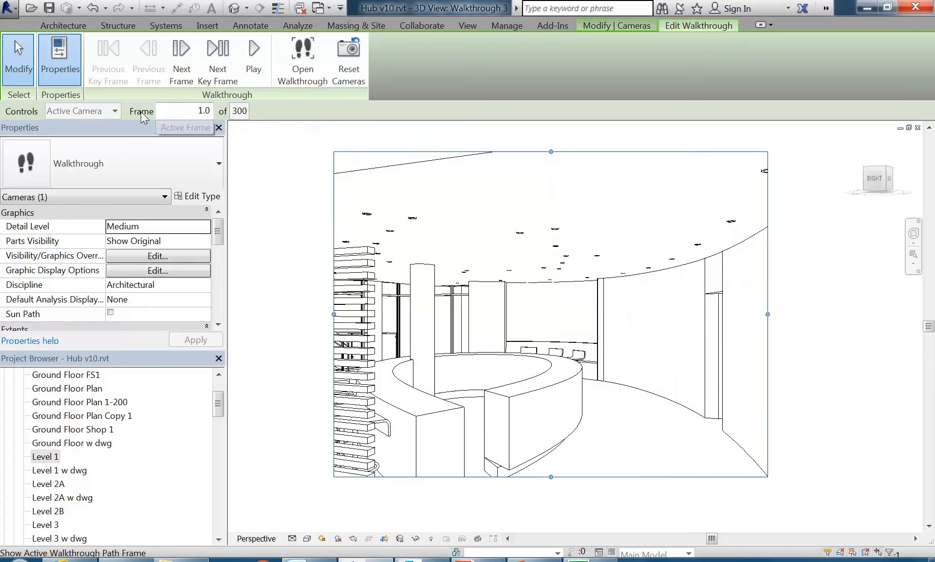
{"action": "left_click", "coordinate": [240, 111]}
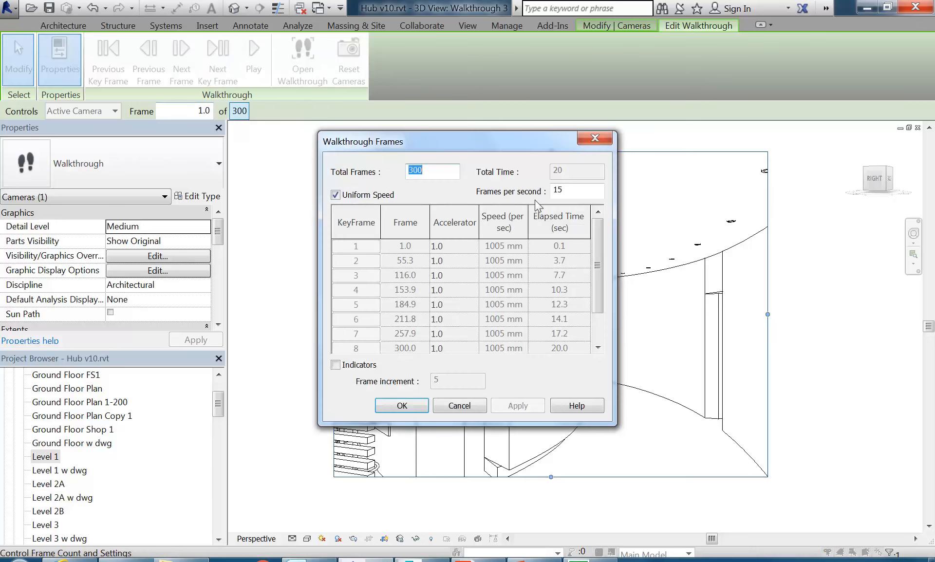
{"action": "left_click_drag", "start_coordinate": [518, 140], "coordinate": [449, 135]}
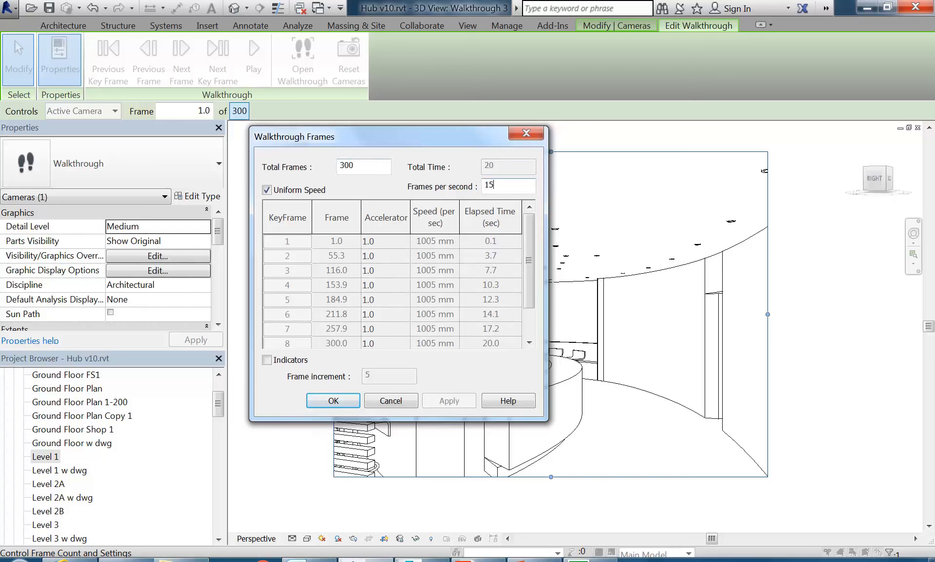
{"action": "left_click", "coordinate": [356, 166]}
{"action": "left_click", "coordinate": [507, 186]}
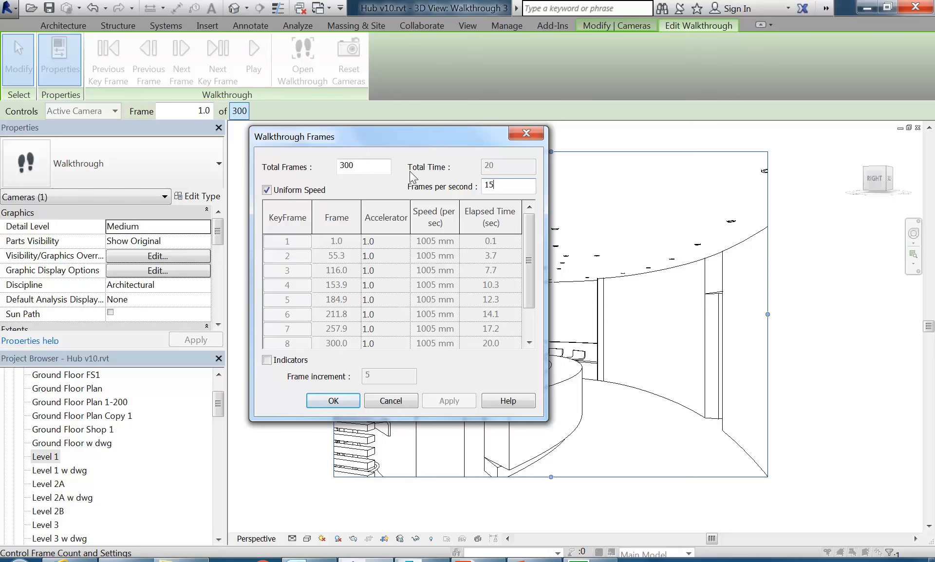
{"action": "type", "text": "600"}
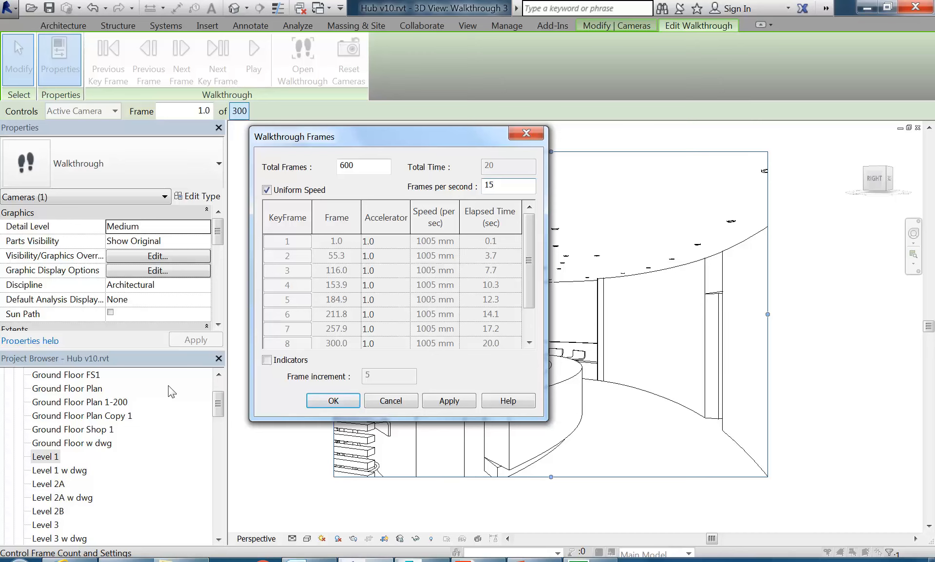
{"action": "left_click", "coordinate": [323, 402]}
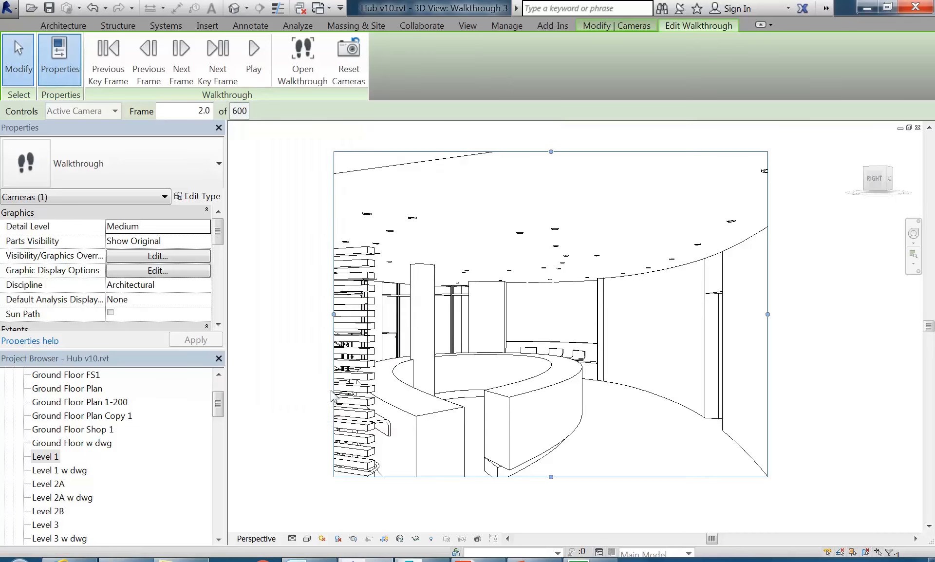
Play the 600-frame walkthrough through to its last frame
{"action": "left_click", "coordinate": [254, 59]}
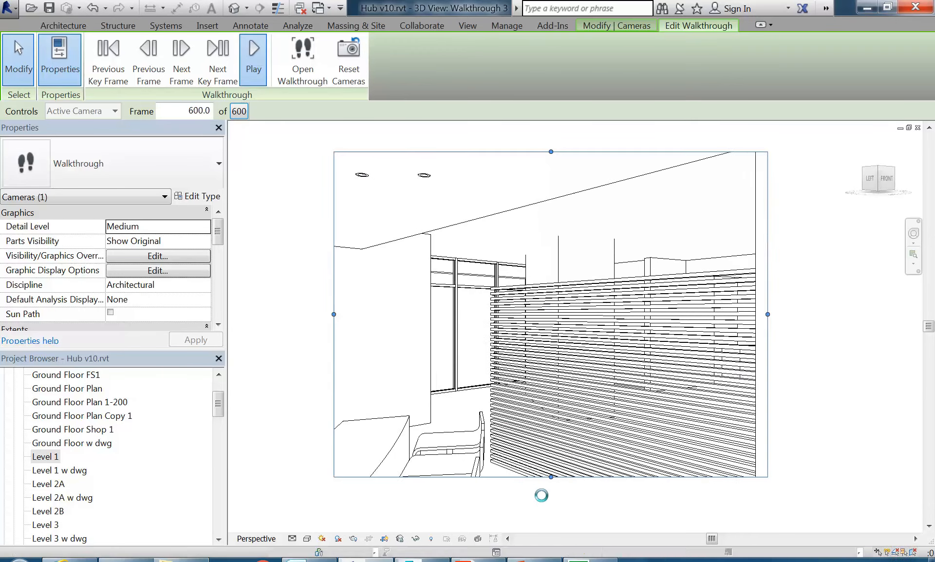
{"action": "scroll", "coordinate": [509, 341], "scroll_direction": "up", "scroll_amount": 1}
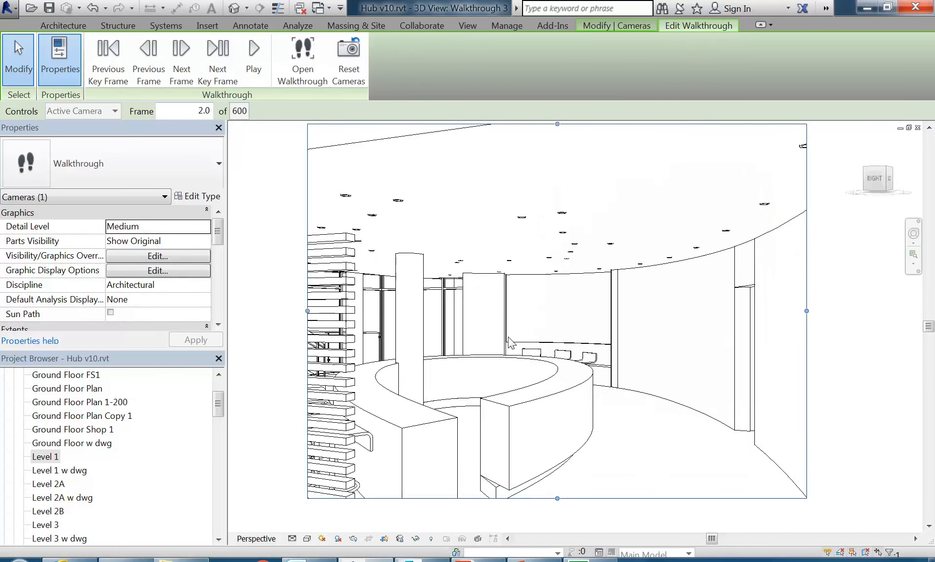
{"action": "scroll", "coordinate": [521, 311], "scroll_direction": "down", "scroll_amount": 1}
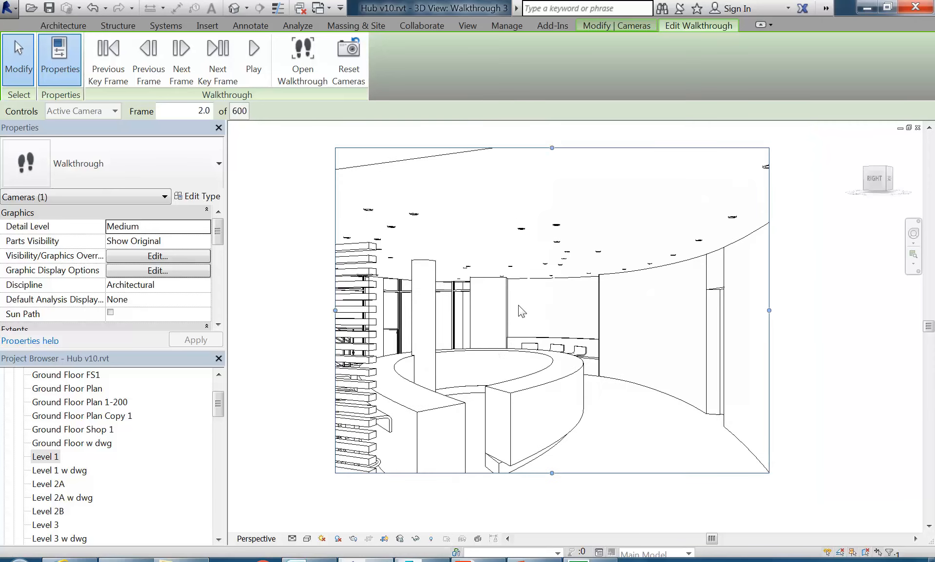
{"action": "scroll", "coordinate": [523, 312], "scroll_direction": "up", "scroll_amount": 1}
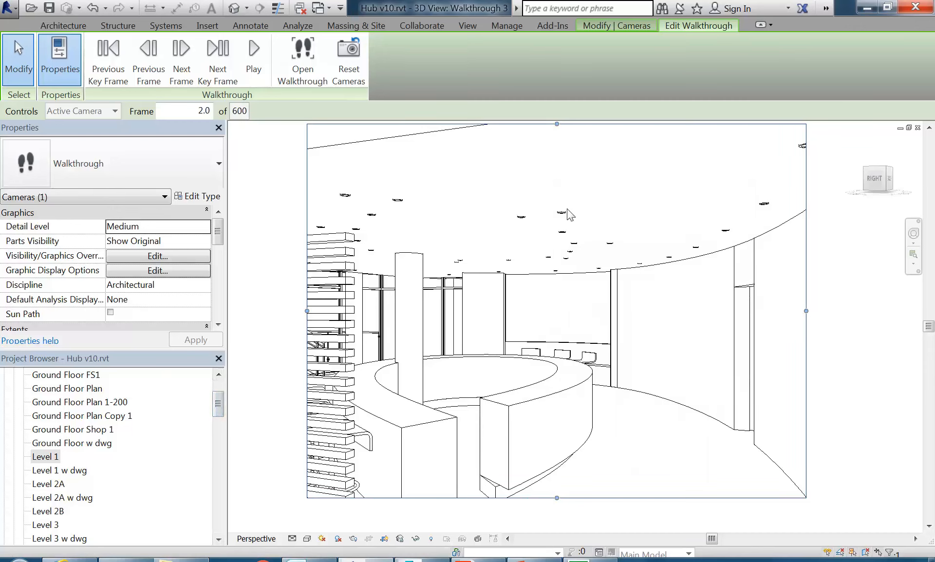
Step back and forth through the first key frames up to frame 307.3 to examine the camera's turn toward the staircase, ending at frame 231.3
{"action": "left_click", "coordinate": [210, 59]}
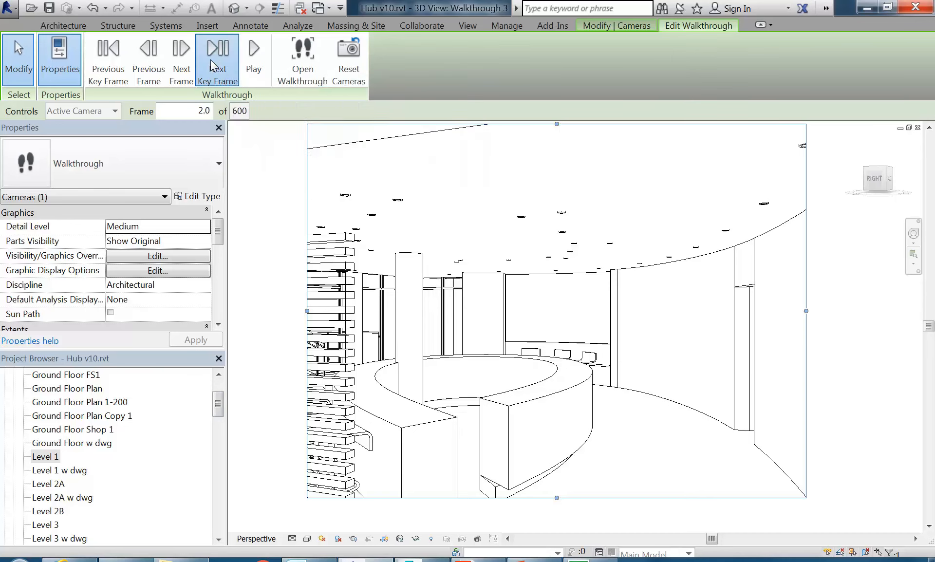
{"action": "left_click", "coordinate": [211, 60]}
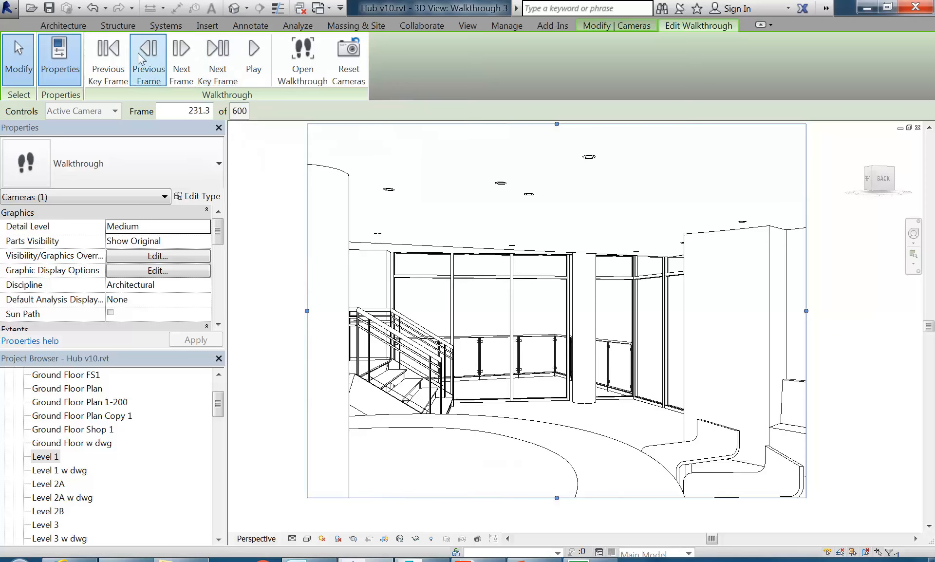
{"action": "left_click", "coordinate": [212, 60]}
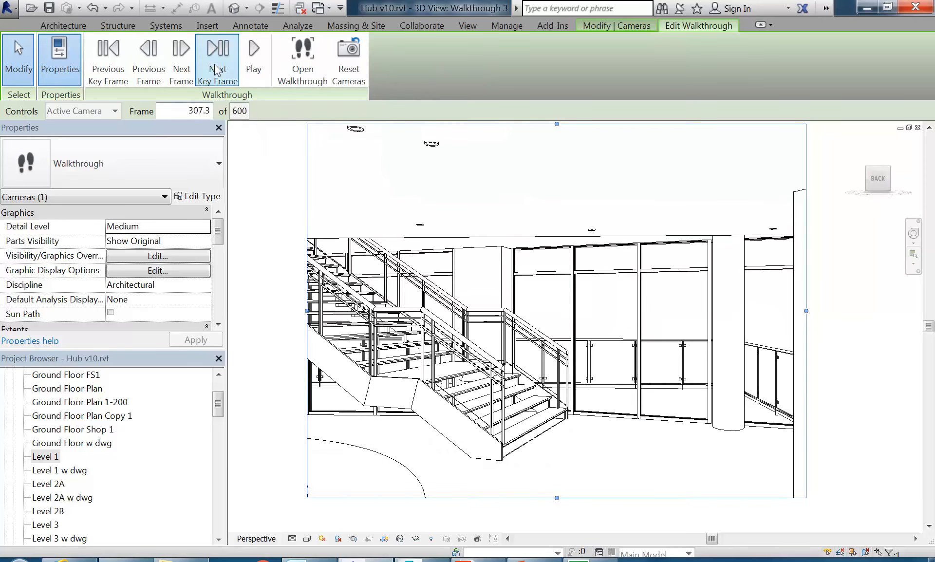
{"action": "left_click", "coordinate": [117, 67]}
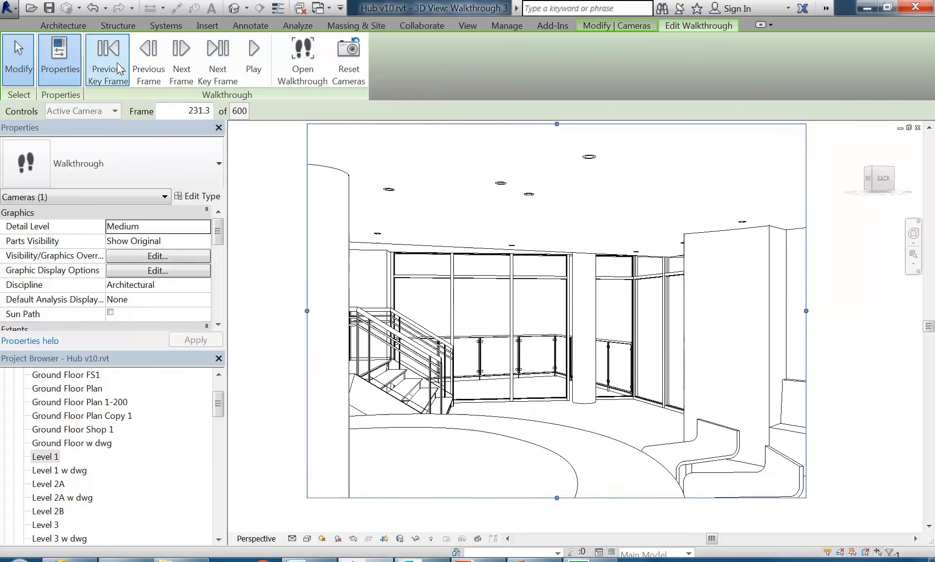
{"action": "left_click", "coordinate": [118, 68]}
{"action": "left_click", "coordinate": [214, 58]}
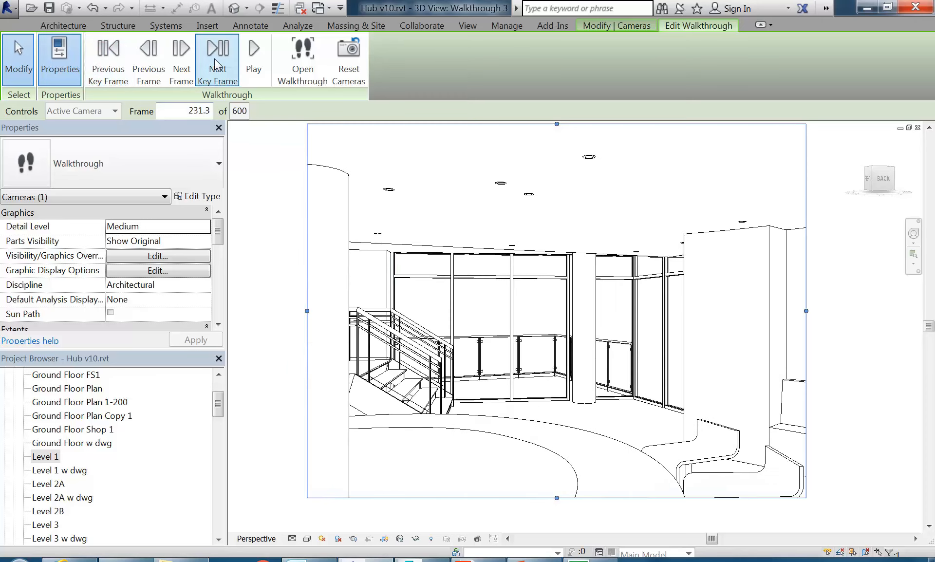
{"action": "left_click", "coordinate": [98, 62]}
{"action": "left_click", "coordinate": [100, 62]}
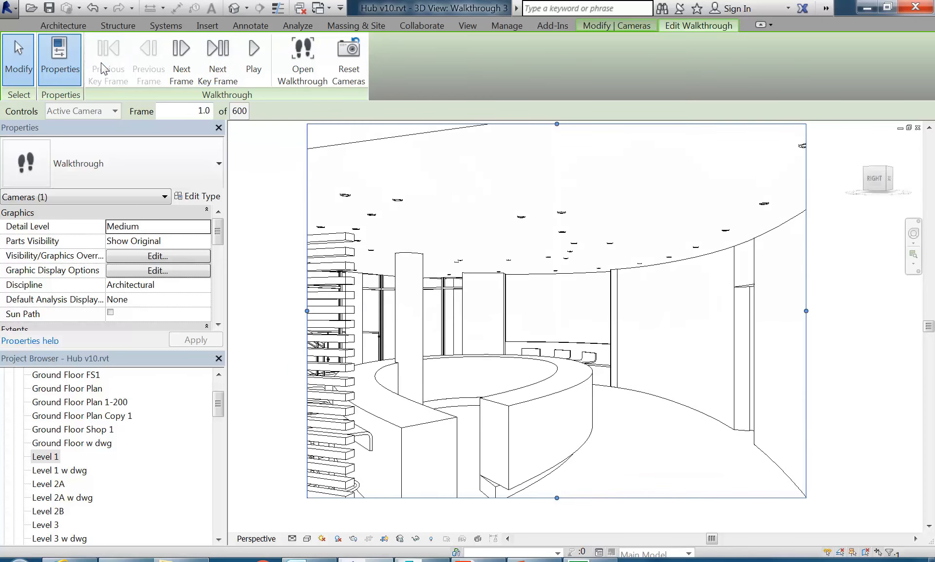
{"action": "left_click", "coordinate": [218, 62]}
{"action": "left_click", "coordinate": [218, 62]}
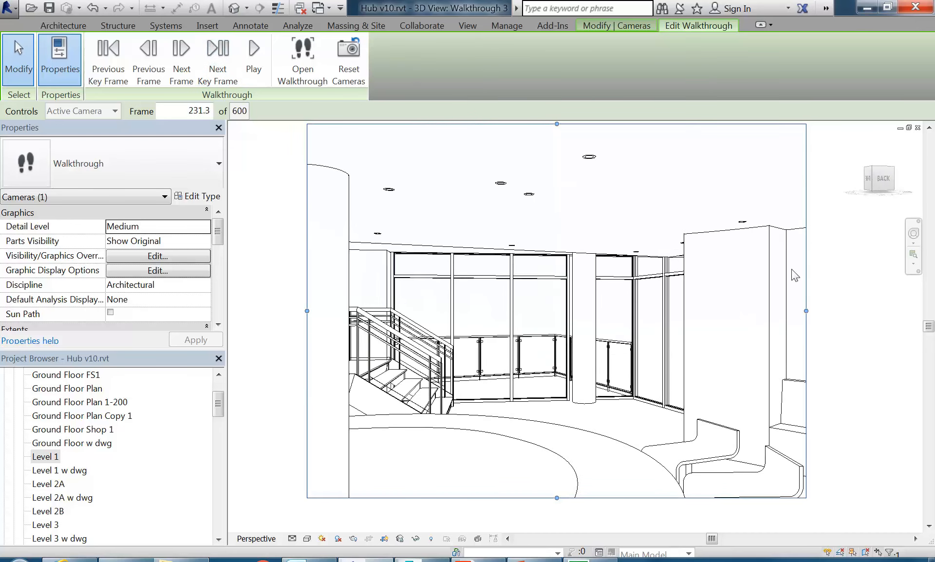
Display the full navigation wheel in the walkthrough view and go to the key frame at 109.8
{"action": "left_click", "coordinate": [914, 238]}
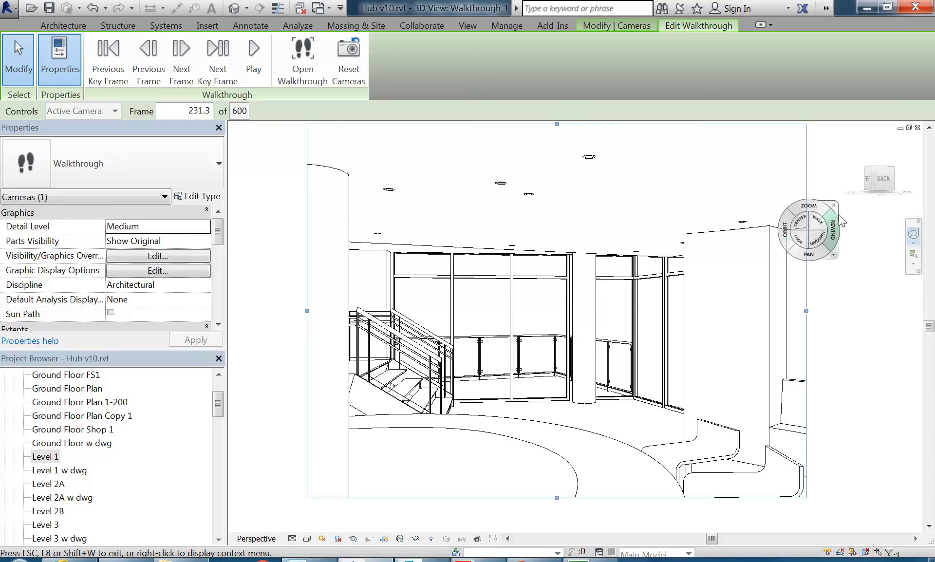
{"action": "left_click", "coordinate": [225, 76]}
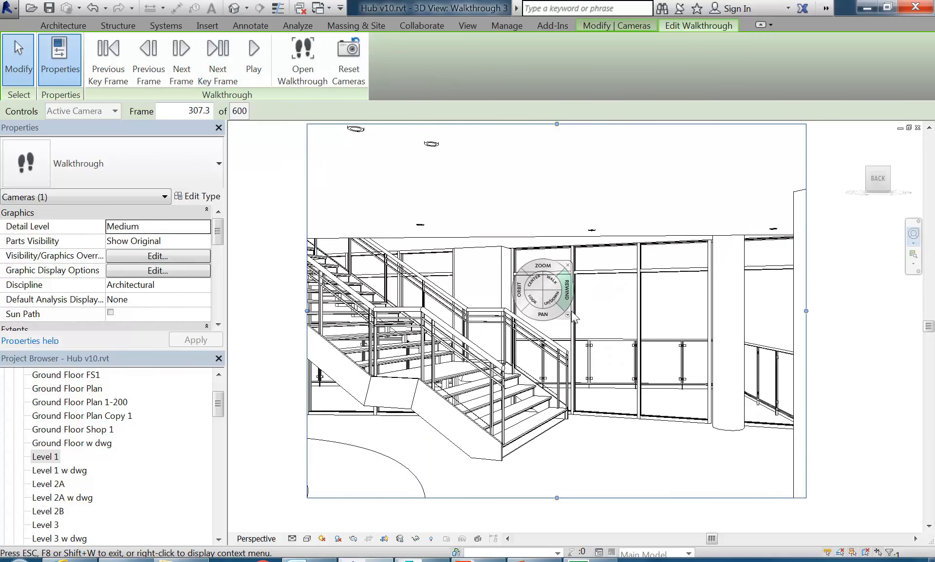
{"action": "left_click", "coordinate": [112, 57]}
{"action": "left_click", "coordinate": [112, 58]}
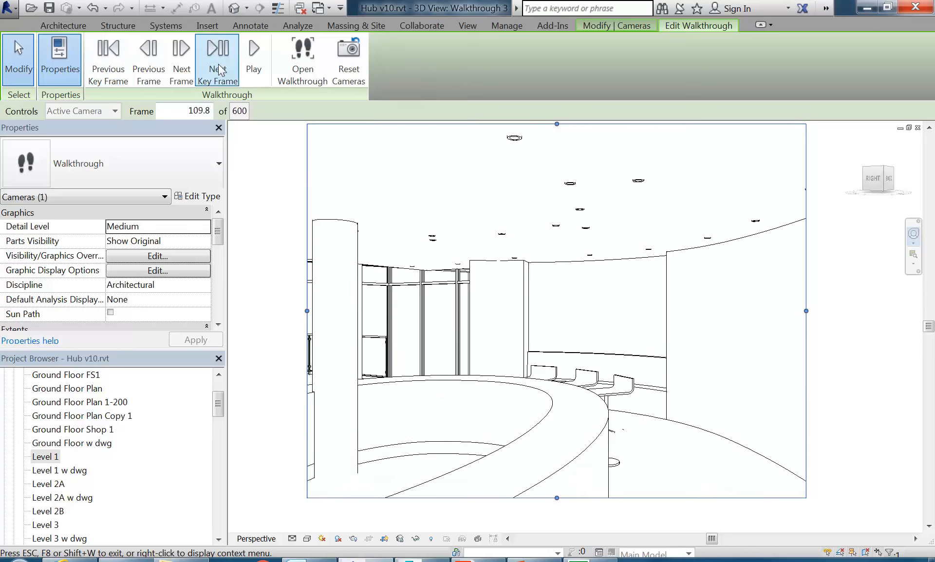
Play the walkthrough from frame 109.8 and stop the playback partway at the staircase
{"action": "left_click", "coordinate": [253, 57]}
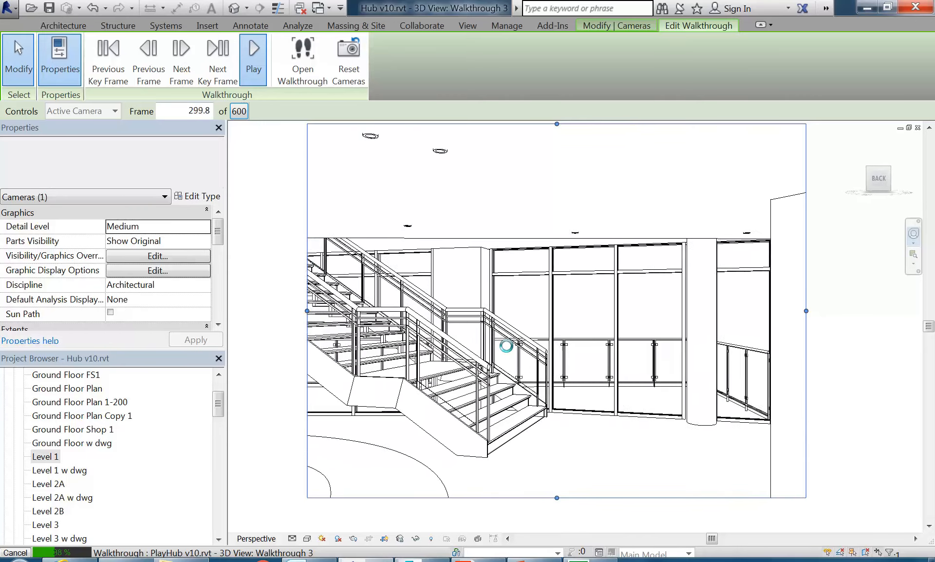
{"action": "key", "text": "Escape"}
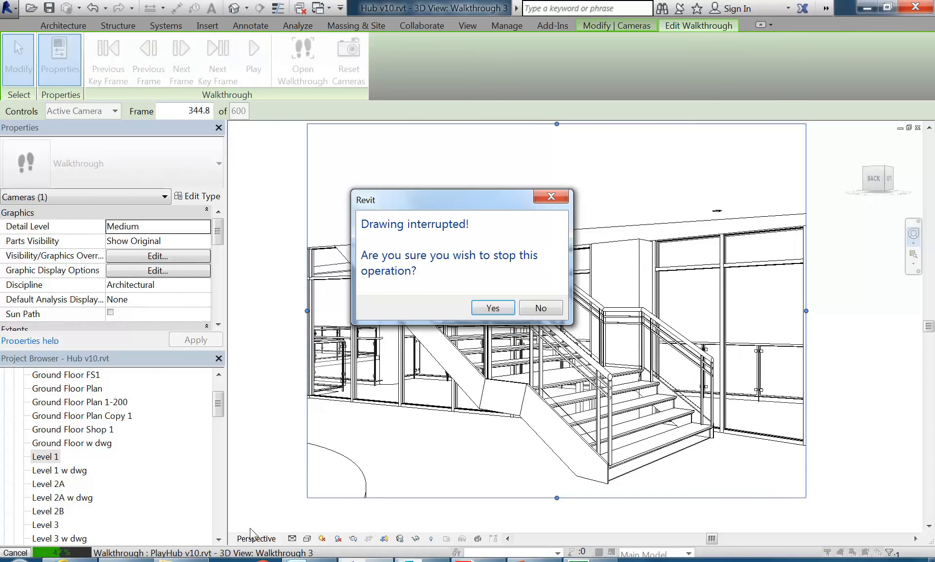
{"action": "left_click", "coordinate": [493, 308]}
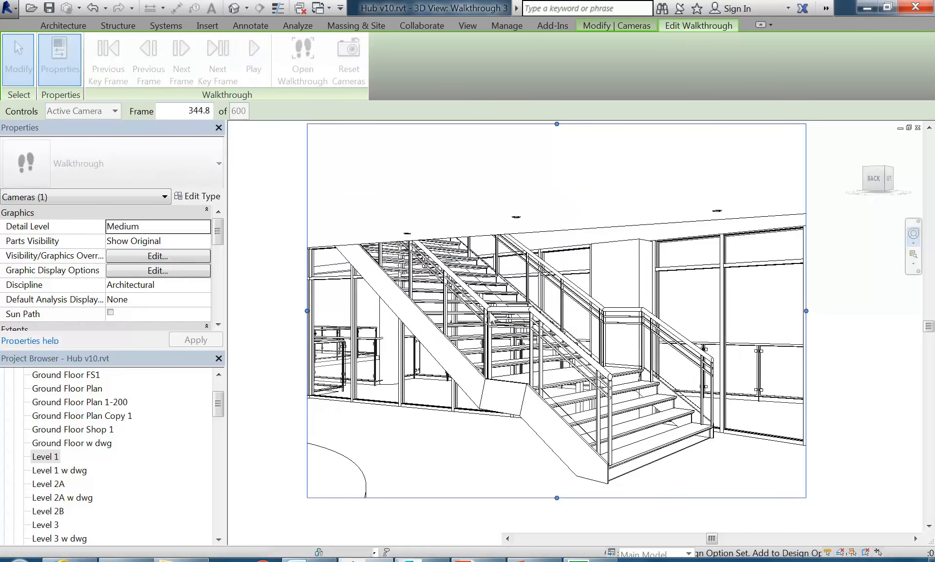
Return to frame 1, advance to the key frame at 109.8, and adjust its camera view with the navigation wheel
{"action": "left_click", "coordinate": [125, 58]}
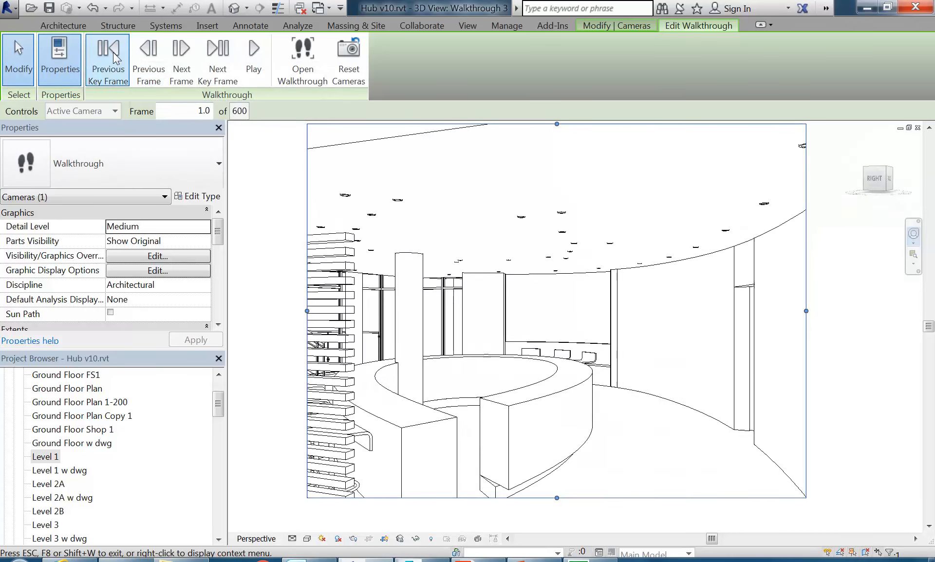
{"action": "left_click", "coordinate": [215, 69]}
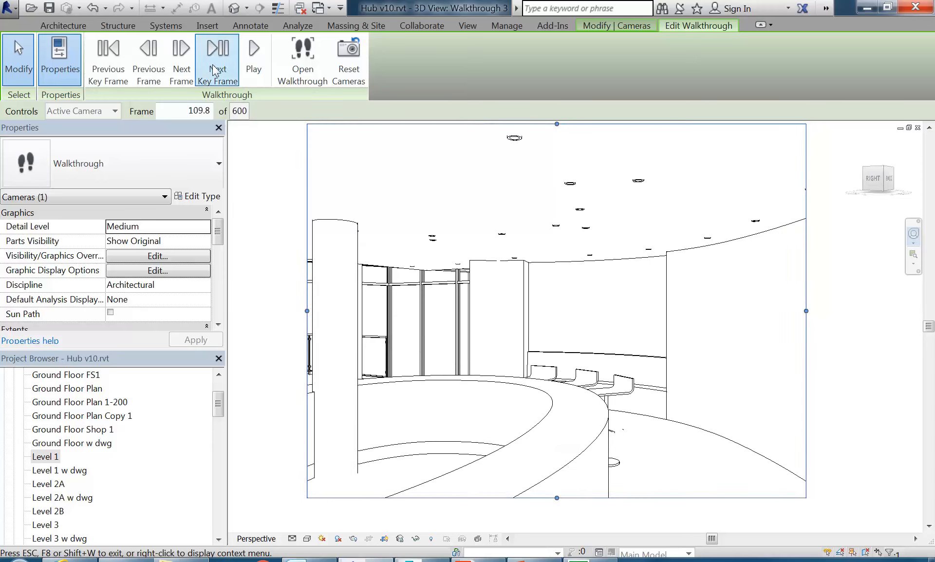
{"action": "left_click_drag", "start_coordinate": [437, 287], "coordinate": [477, 281]}
Advance to the key frame at 423.2 and turn its camera slightly toward the ottoman with the navigation wheel
{"action": "left_click", "coordinate": [218, 52]}
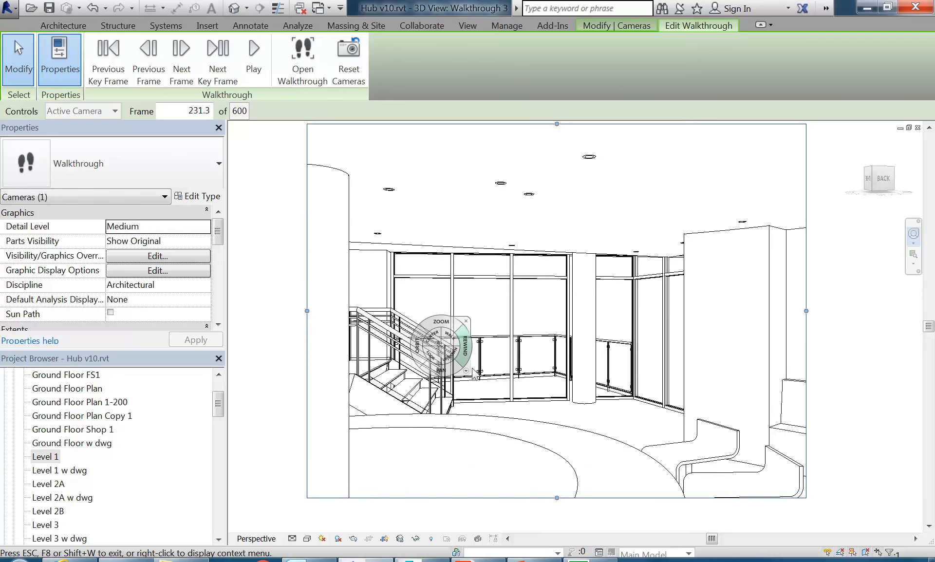
{"action": "left_click", "coordinate": [220, 54]}
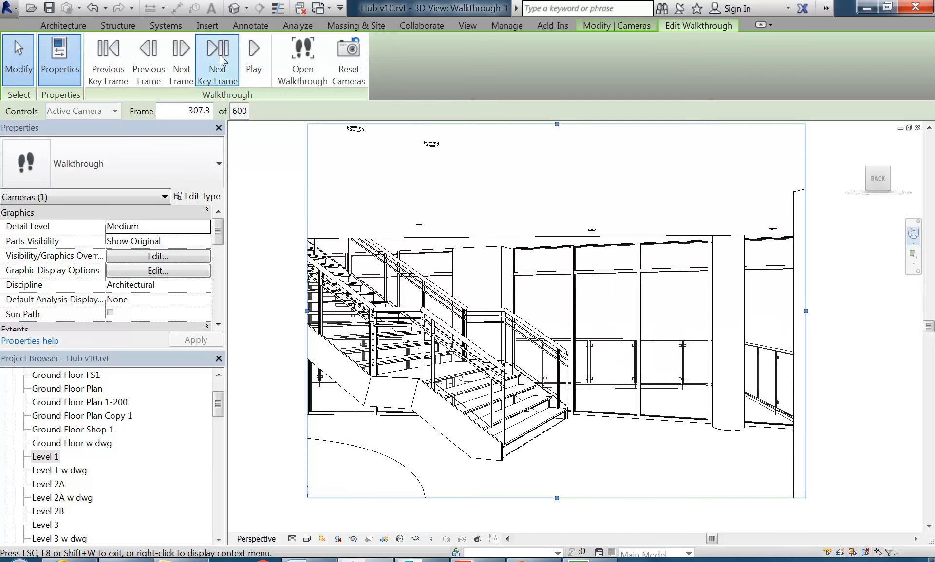
{"action": "left_click", "coordinate": [220, 54]}
{"action": "left_click", "coordinate": [220, 55]}
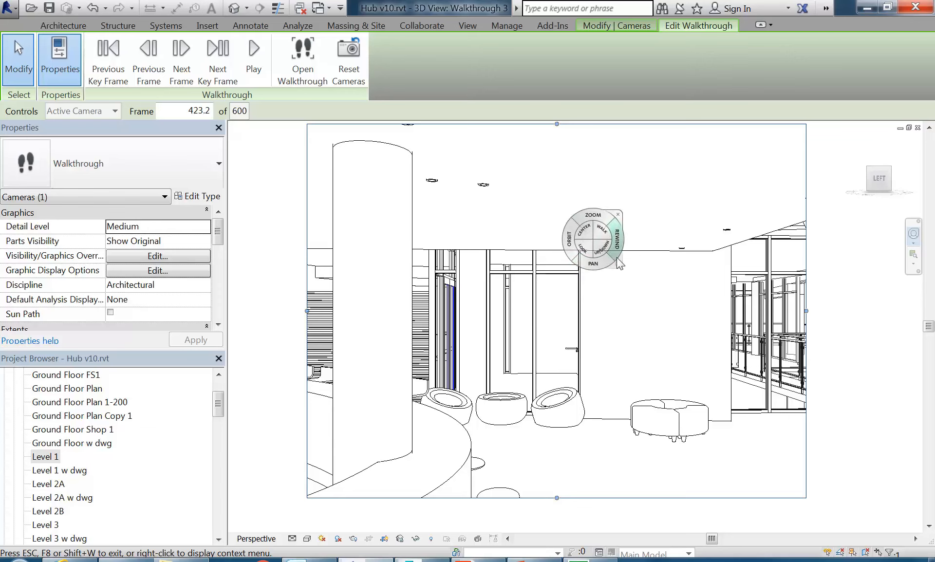
{"action": "left_click_drag", "start_coordinate": [592, 256], "coordinate": [611, 254]}
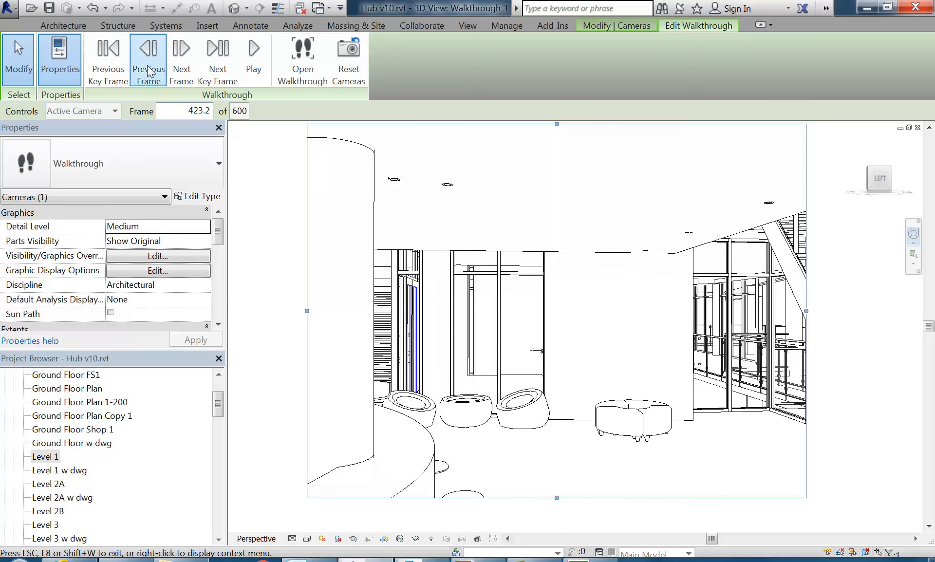
Advance to the last key frame at 600 and close the navigation wheel
{"action": "left_click", "coordinate": [216, 69]}
{"action": "left_click", "coordinate": [216, 68]}
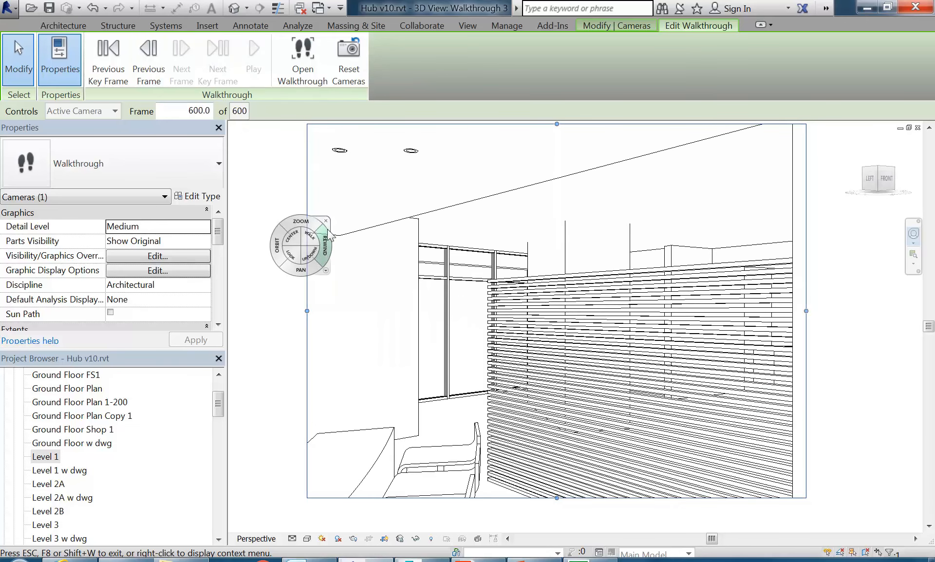
{"action": "left_click", "coordinate": [327, 220]}
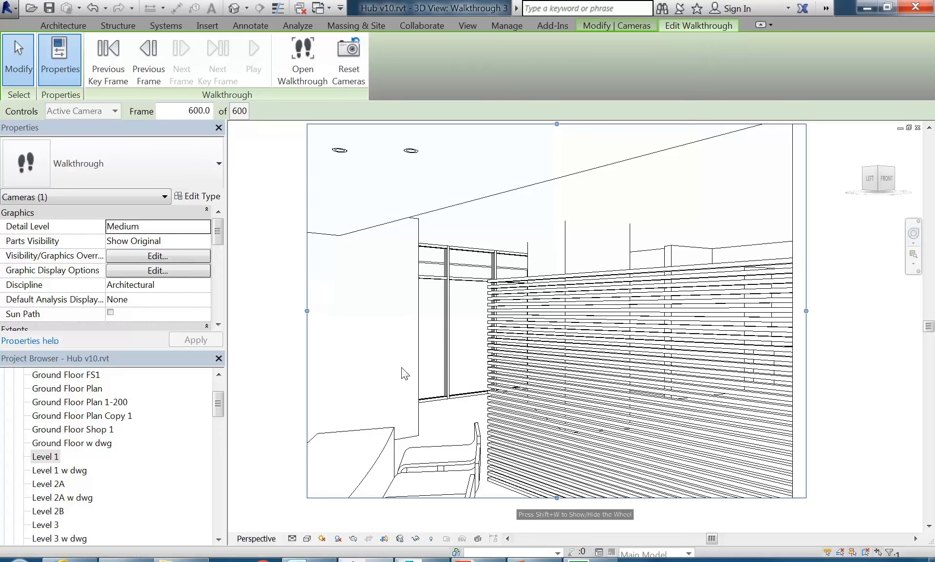
Step back through all key frames to frame 1 and play the adjusted walkthrough
{"action": "left_click", "coordinate": [103, 74]}
{"action": "left_click", "coordinate": [104, 75]}
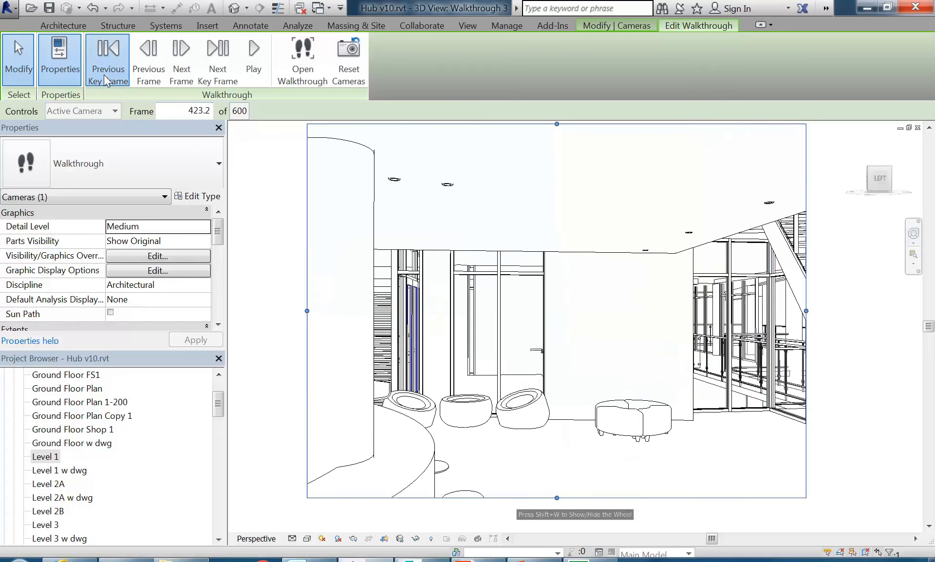
{"action": "left_click", "coordinate": [104, 75]}
{"action": "left_click", "coordinate": [103, 74]}
{"action": "left_click", "coordinate": [103, 75]}
{"action": "left_click", "coordinate": [104, 75]}
{"action": "left_click", "coordinate": [253, 54]}
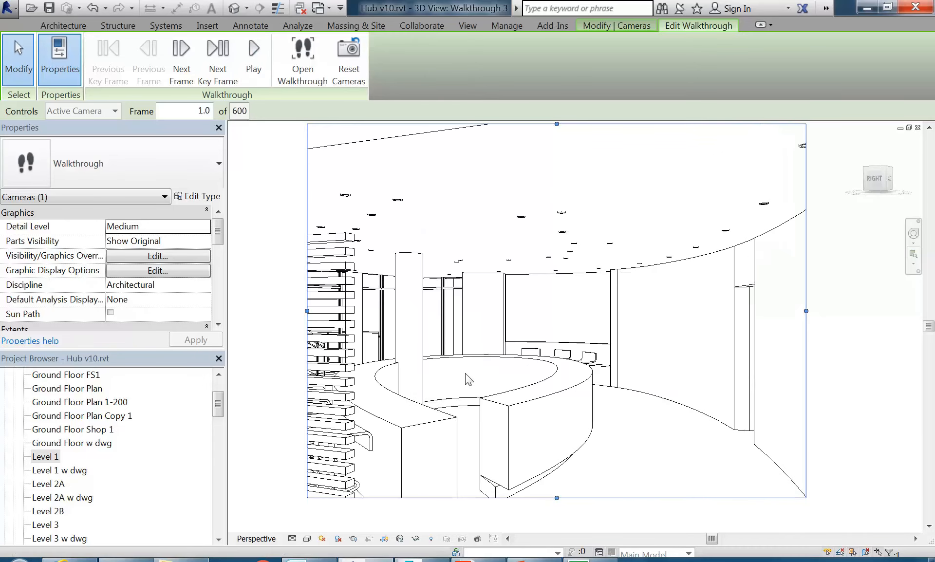
Widen the walkthrough view's crop region slightly on both its left and right sides
{"action": "middle_click_drag", "start_coordinate": [614, 325], "coordinate": [628, 341]}
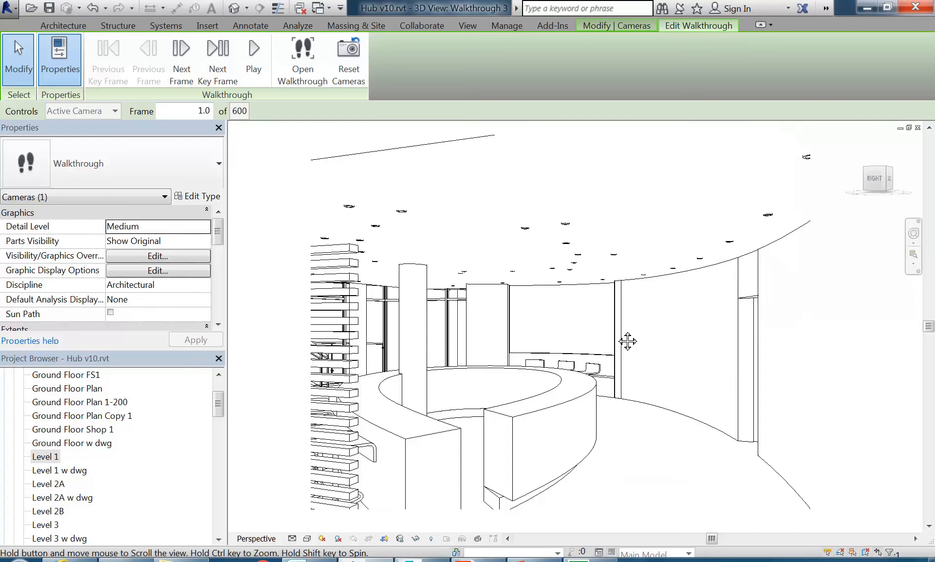
{"action": "left_click_drag", "start_coordinate": [810, 322], "coordinate": [828, 322]}
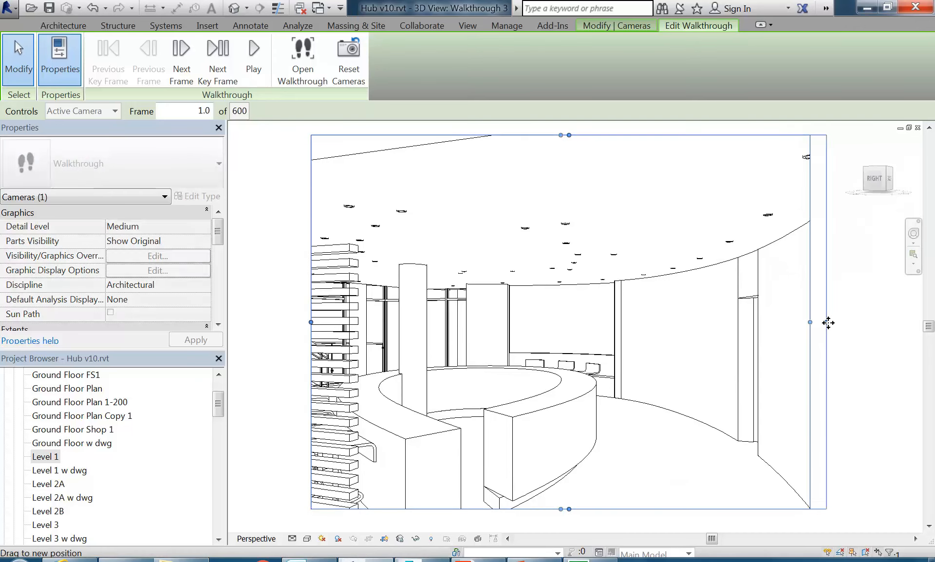
{"action": "left_click_drag", "start_coordinate": [310, 323], "coordinate": [291, 322]}
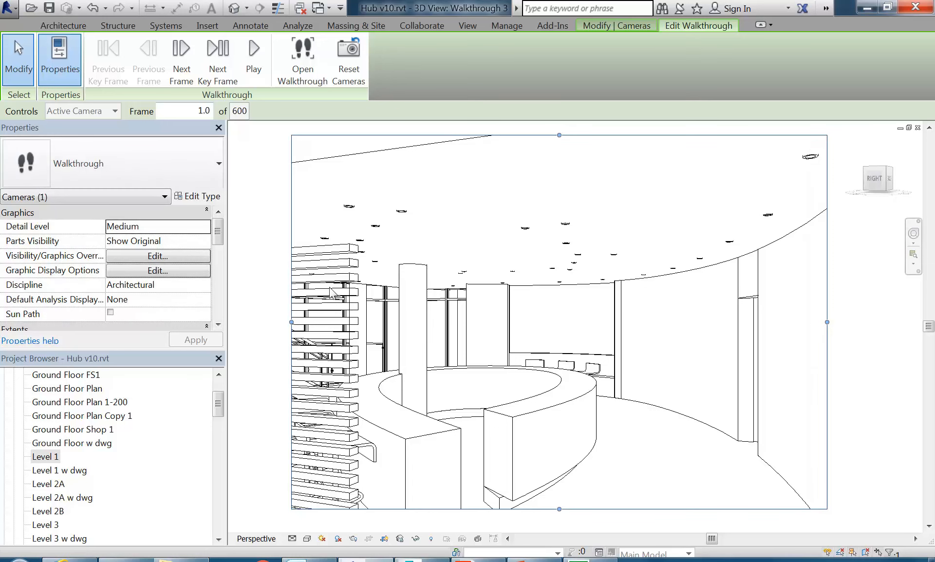
{"action": "left_click_drag", "start_coordinate": [291, 322], "coordinate": [286, 321]}
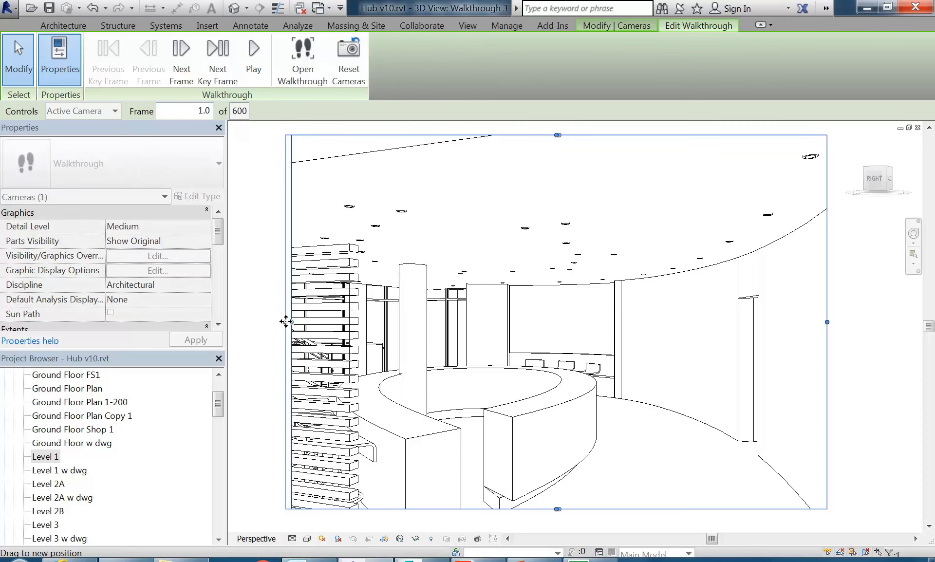
{"action": "left_click_drag", "start_coordinate": [828, 322], "coordinate": [833, 322]}
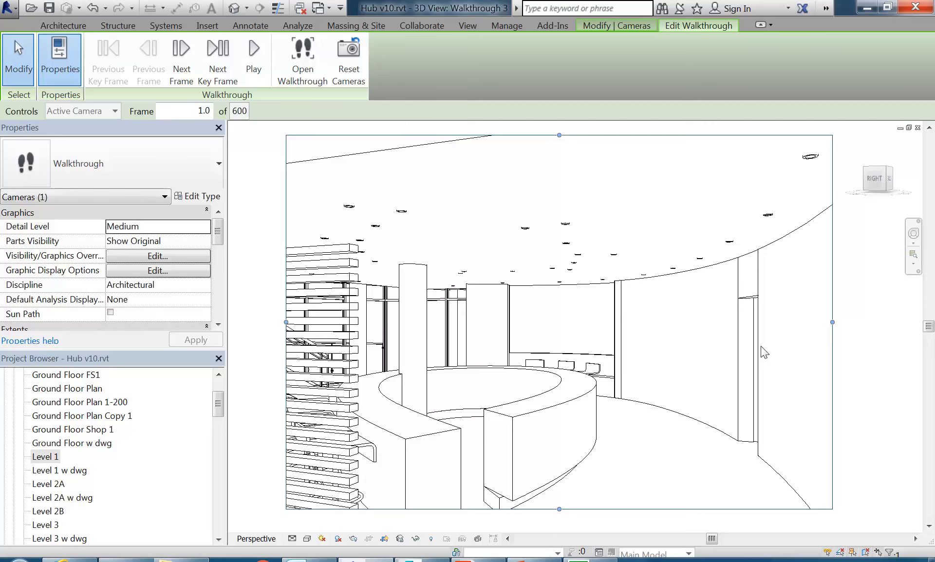
Quit editing the walkthrough and deselect its camera
{"action": "left_click", "coordinate": [638, 446]}
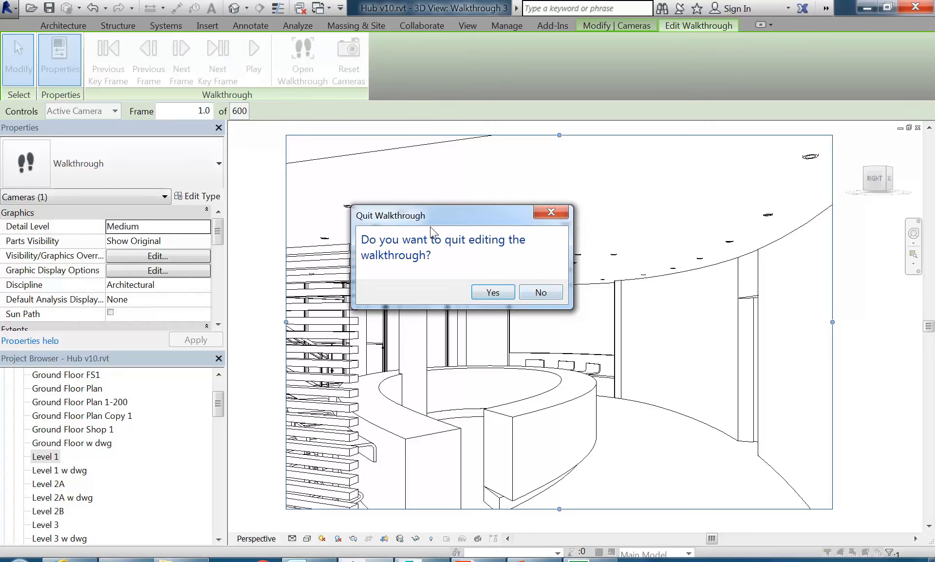
{"action": "left_click_drag", "start_coordinate": [436, 218], "coordinate": [423, 179]}
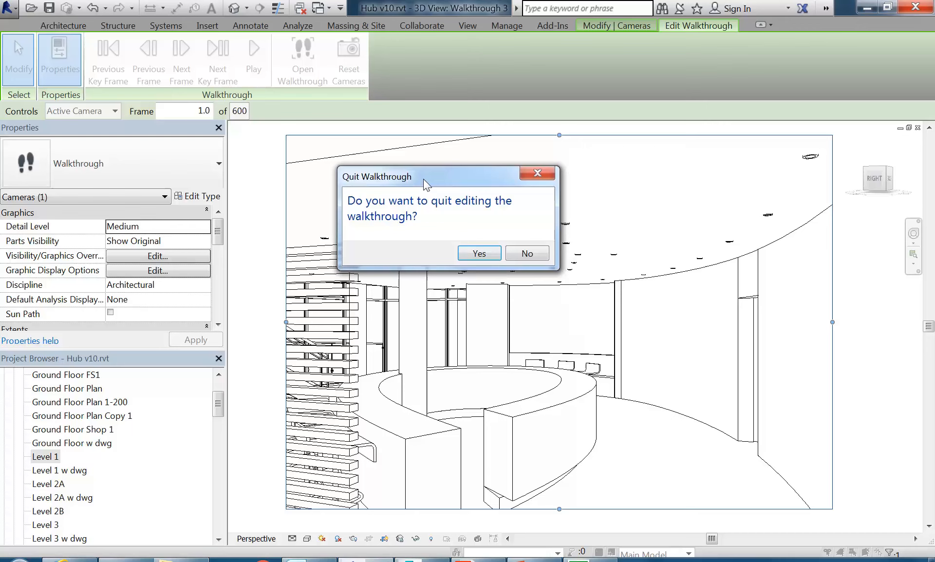
{"action": "left_click", "coordinate": [479, 254]}
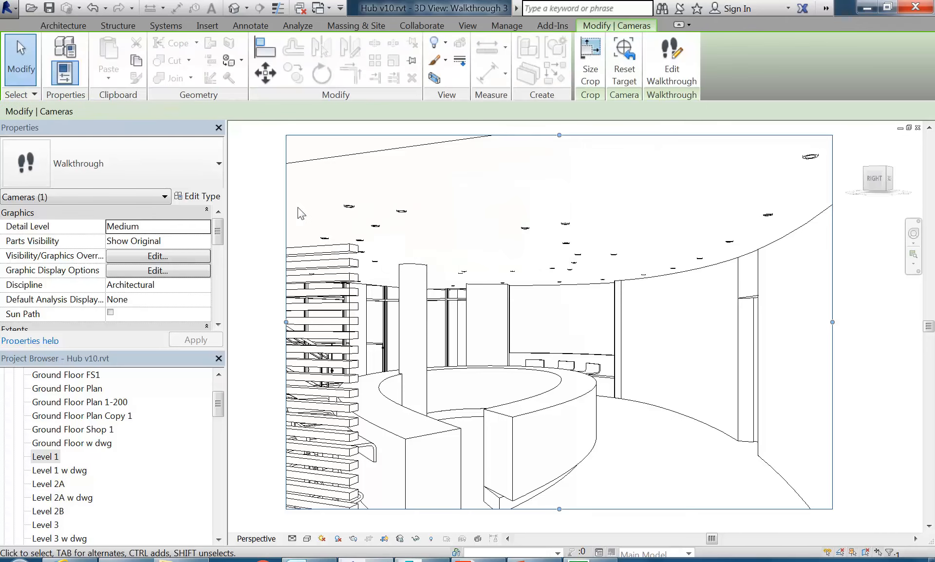
{"action": "left_click", "coordinate": [280, 203]}
{"action": "left_click", "coordinate": [6, 9]}
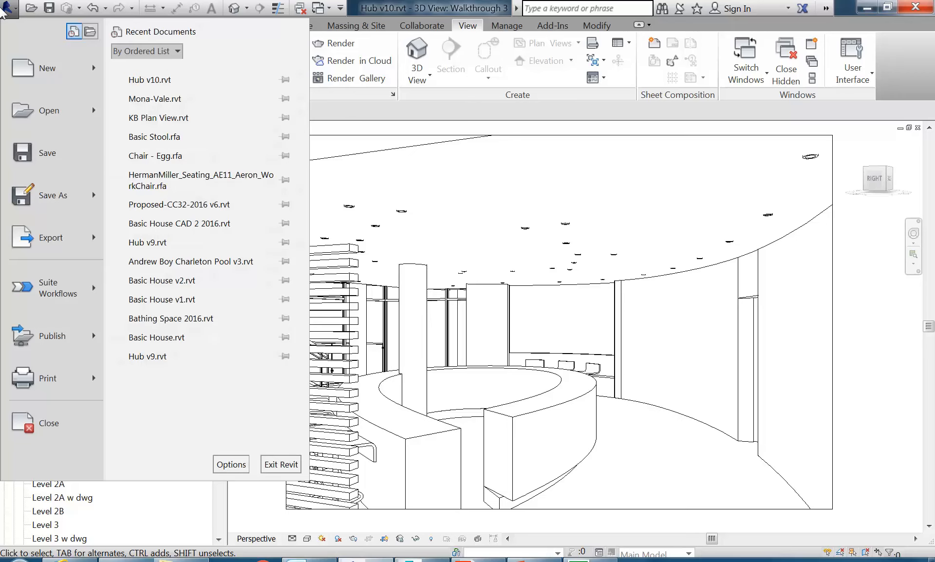
{"action": "left_click", "coordinate": [2, 11]}
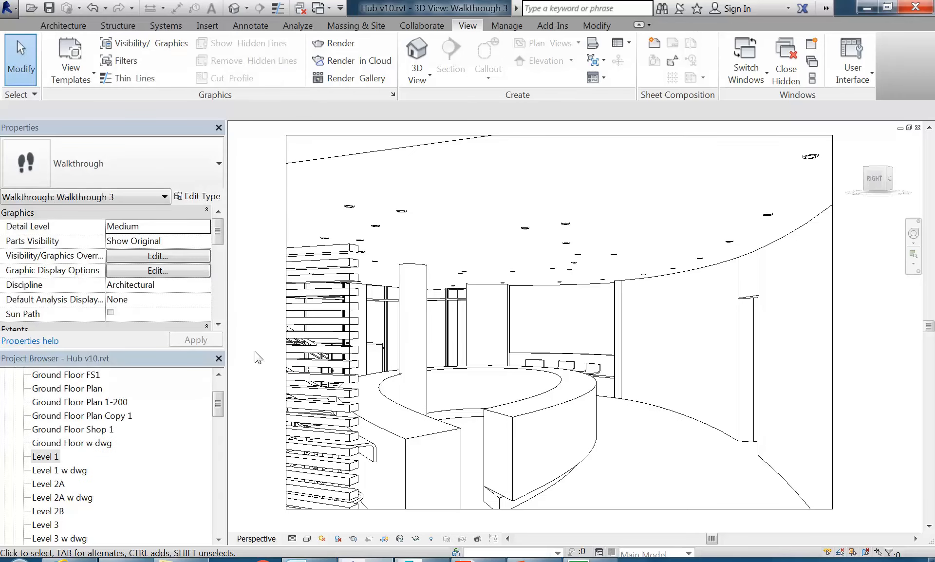
Set the walkthrough view's visual style to Realistic and play the walkthrough
{"action": "left_click", "coordinate": [307, 539]}
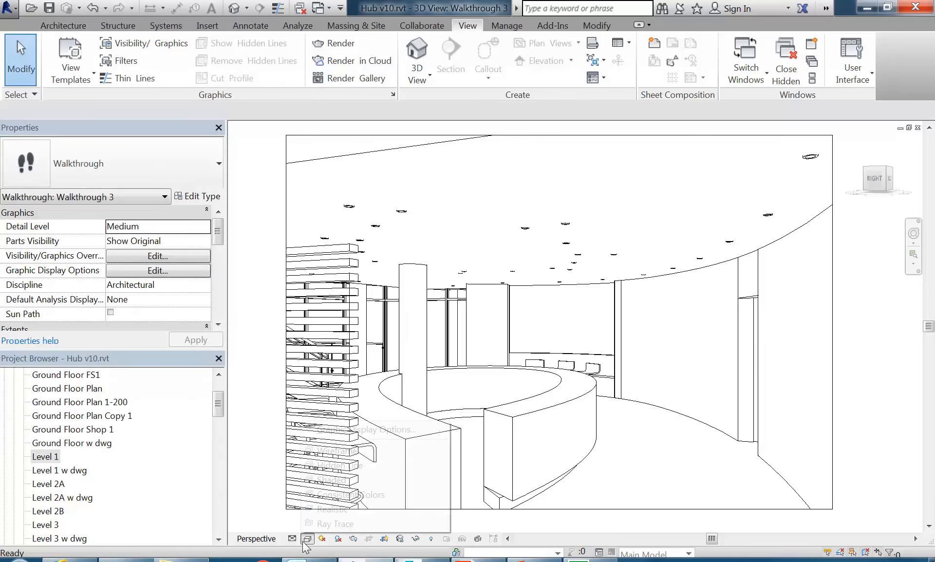
{"action": "left_click", "coordinate": [332, 509]}
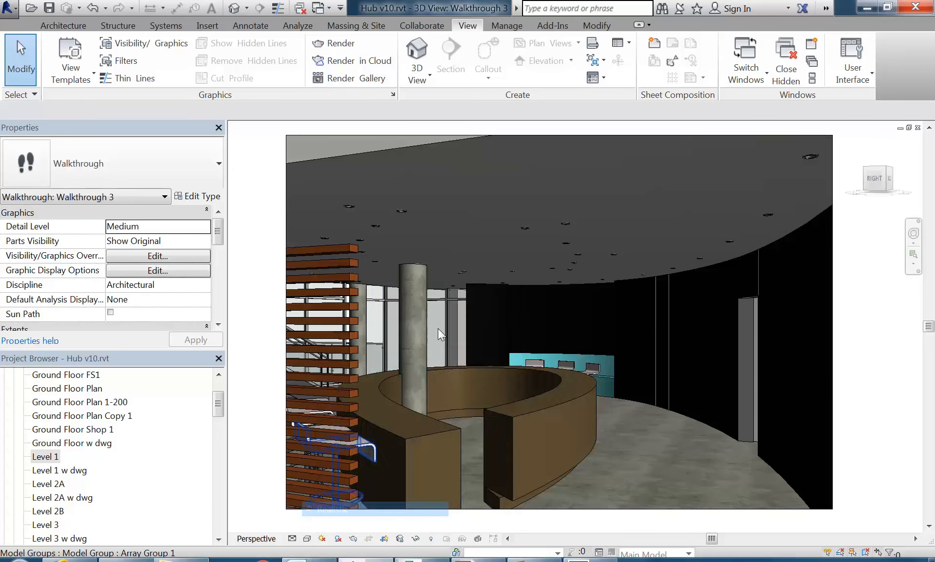
{"action": "left_click", "coordinate": [346, 136]}
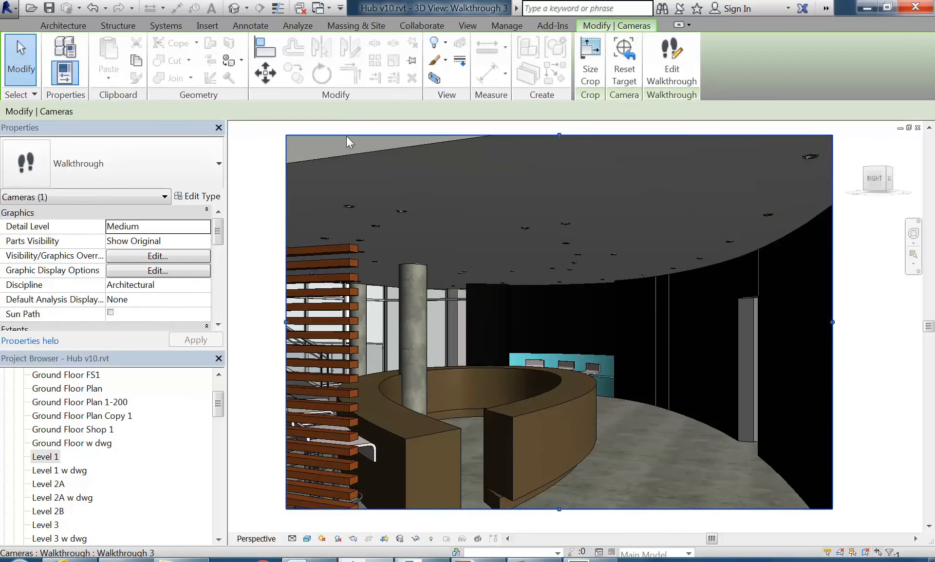
{"action": "left_click", "coordinate": [671, 65]}
{"action": "left_click", "coordinate": [254, 63]}
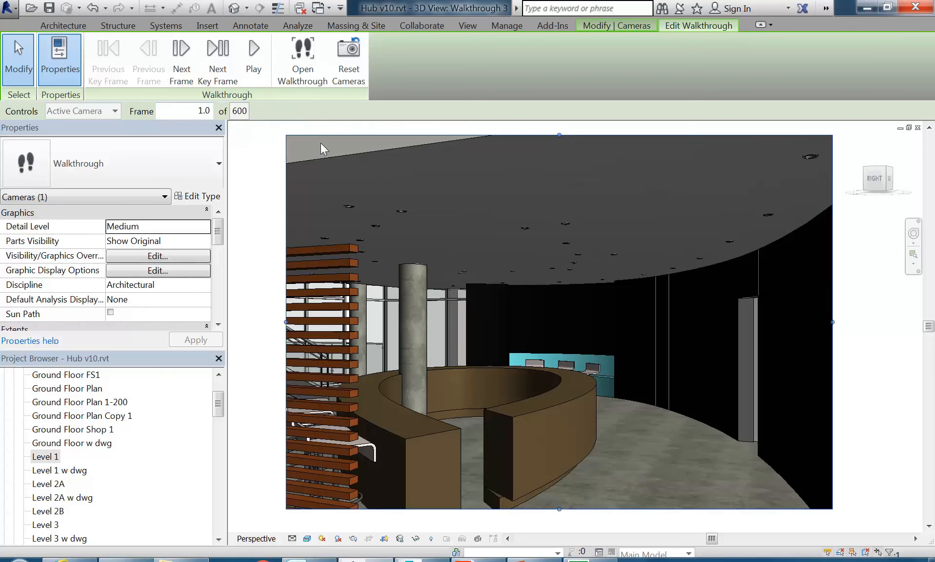
Start exporting the walkthrough as an animation and move the length and format settings clear of the view
{"action": "left_click", "coordinate": [6, 10]}
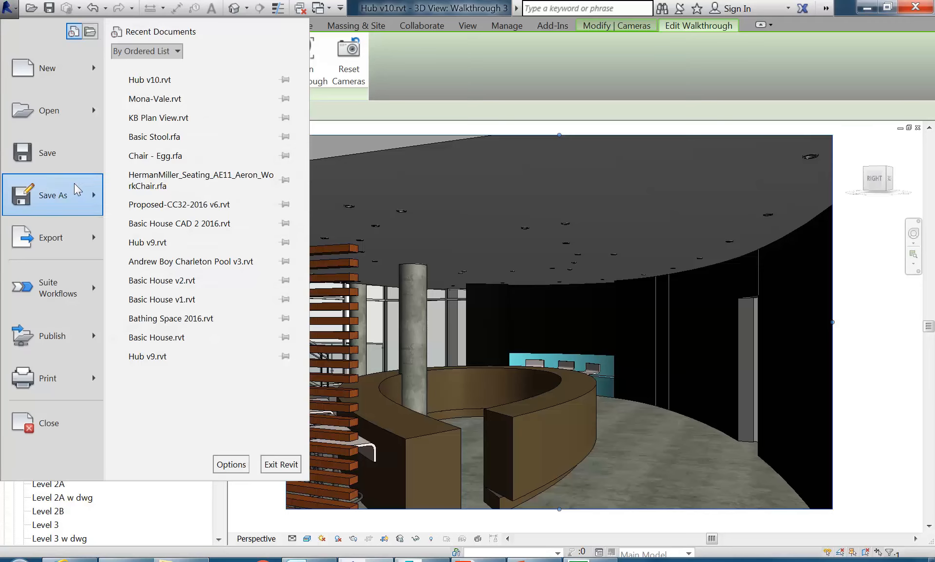
{"action": "mouse_move", "coordinate": [59, 237]}
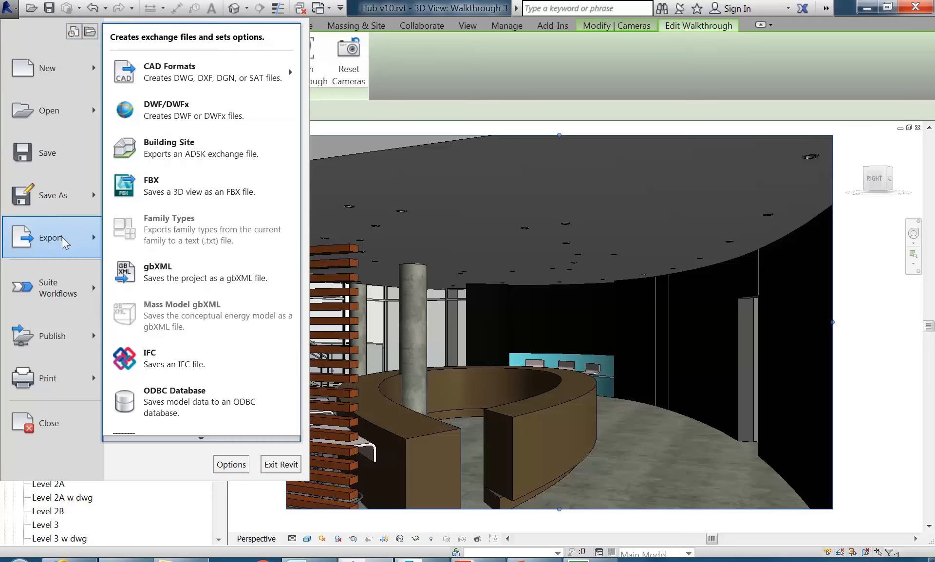
{"action": "mouse_move", "coordinate": [193, 441]}
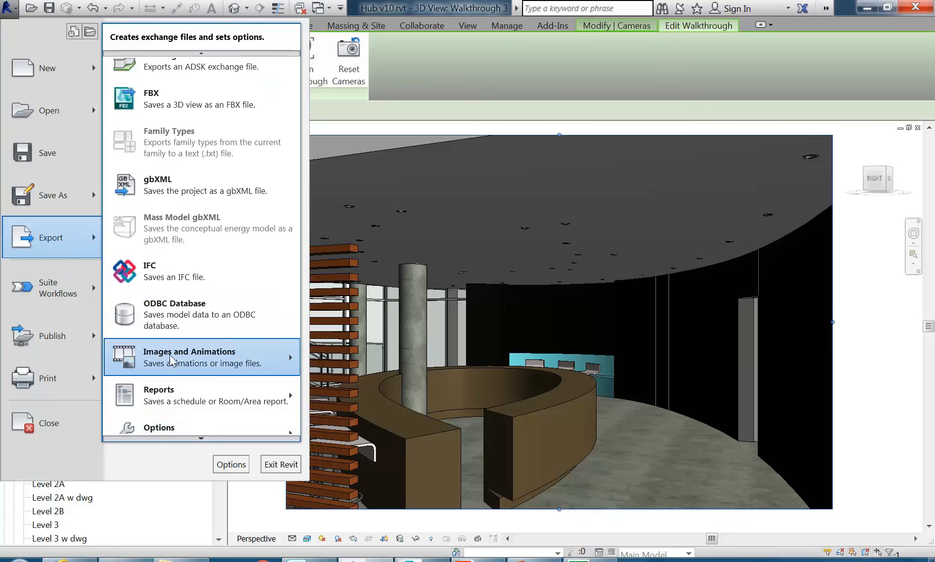
{"action": "mouse_move", "coordinate": [174, 357]}
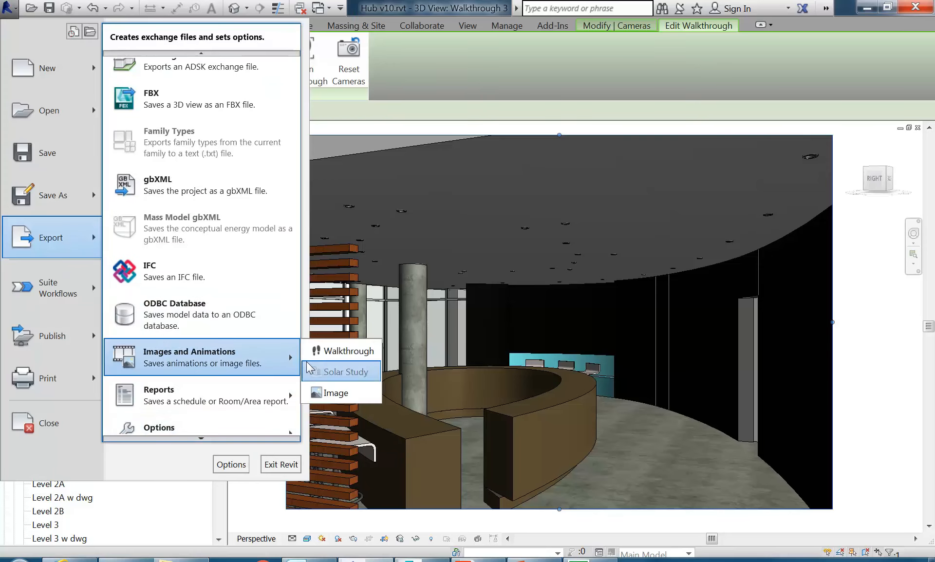
{"action": "left_click", "coordinate": [333, 354]}
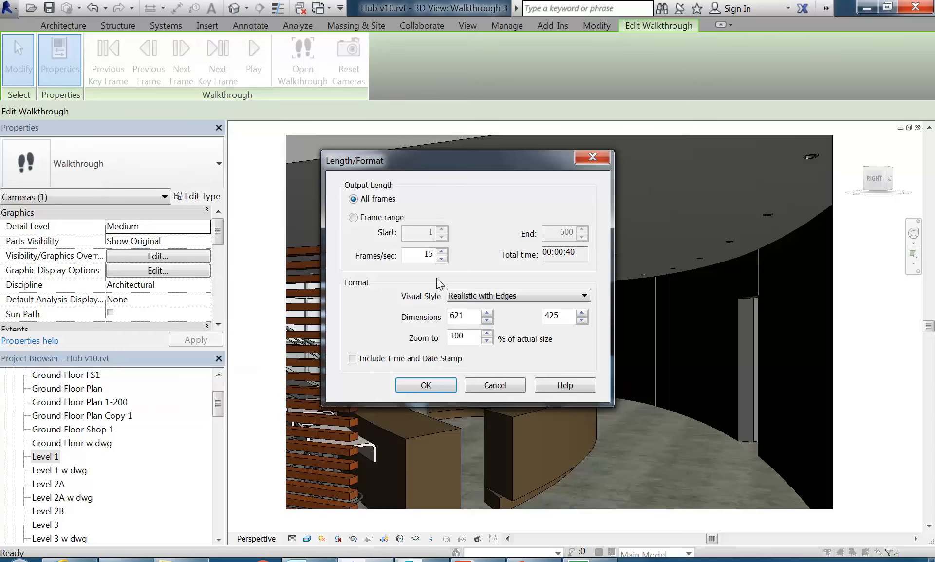
{"action": "left_click_drag", "start_coordinate": [458, 163], "coordinate": [443, 107]}
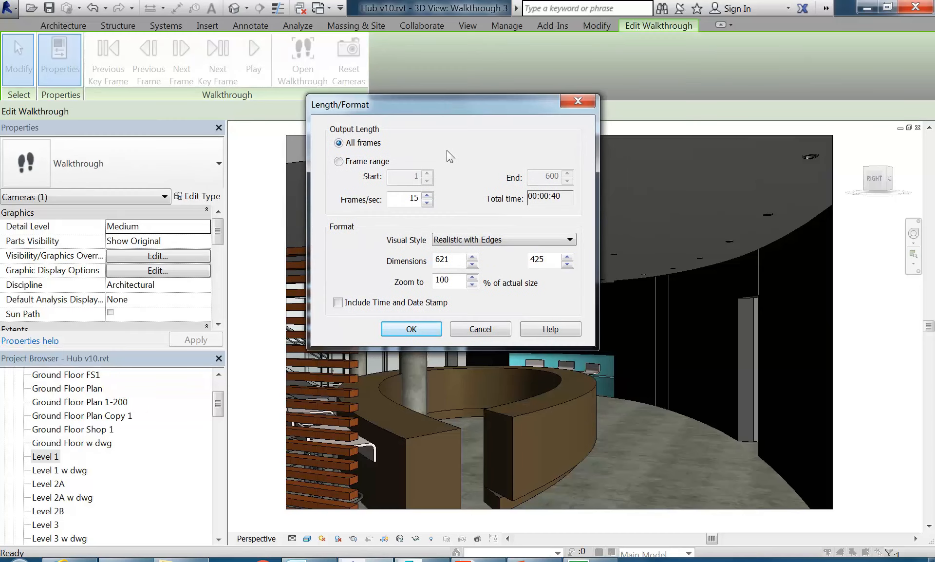
Examine the visual styles offered for the walkthrough export, from Wireframe to Rendering
{"action": "left_click", "coordinate": [478, 240]}
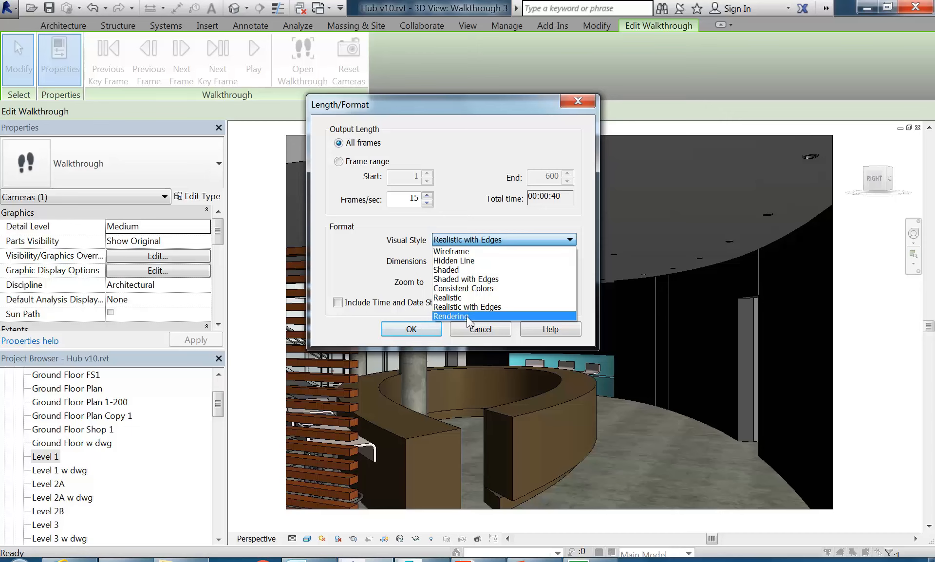
{"action": "left_click", "coordinate": [479, 240]}
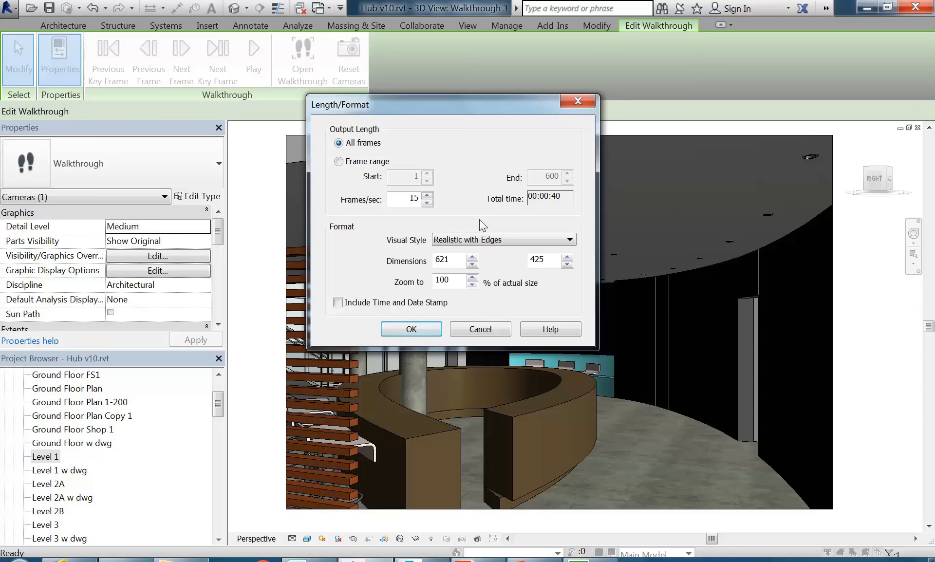
{"action": "left_click", "coordinate": [448, 259]}
{"action": "left_click", "coordinate": [471, 240]}
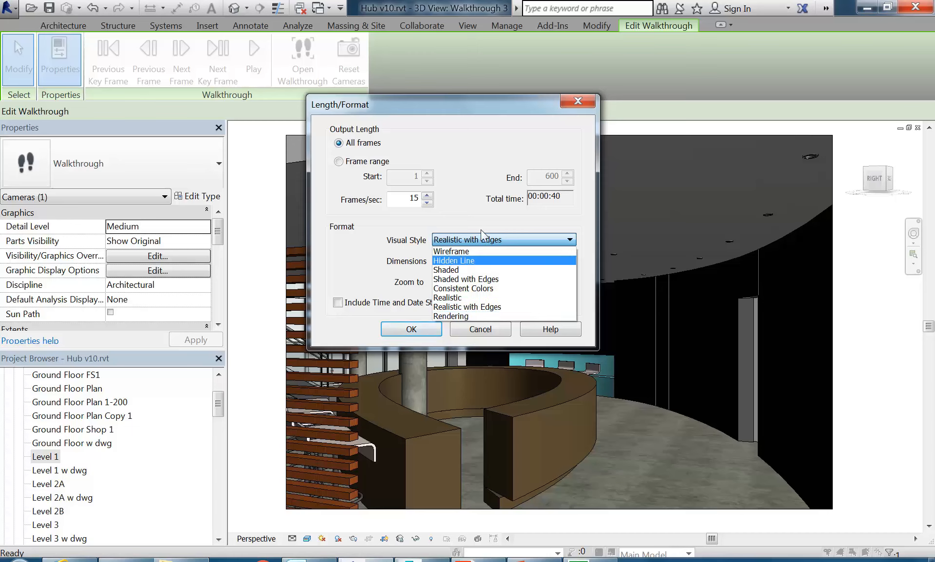
{"action": "left_click", "coordinate": [484, 245]}
Try a zoom of 200% of actual size for the walkthrough export's output dimensions
{"action": "left_click", "coordinate": [455, 281]}
{"action": "left_click_drag", "start_coordinate": [441, 281], "coordinate": [434, 281]}
{"action": "left_click", "coordinate": [453, 261]}
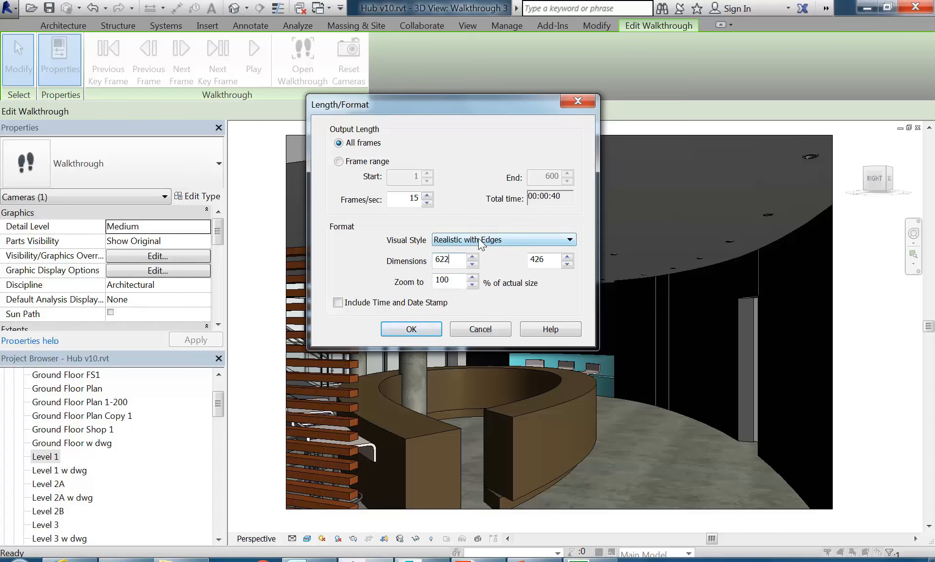
{"action": "left_click", "coordinate": [450, 281]}
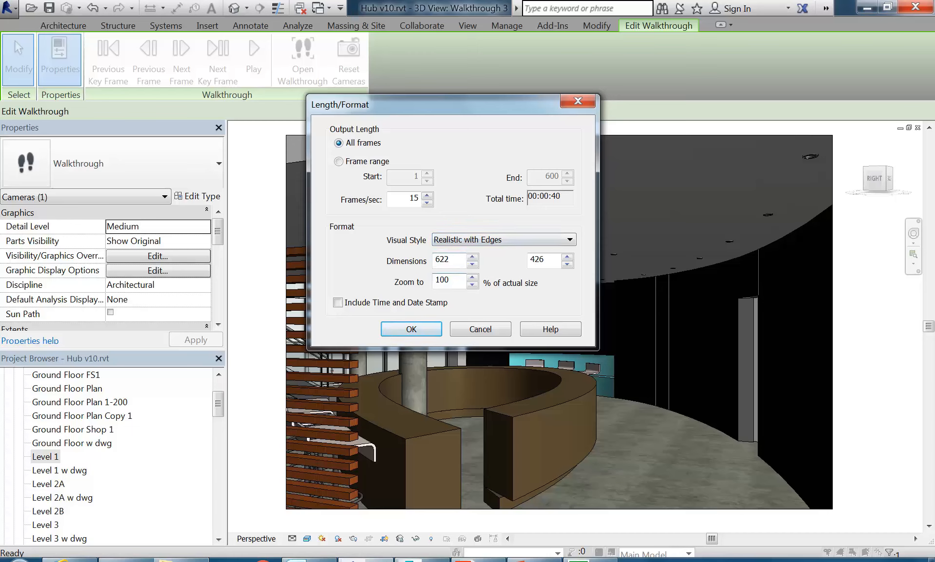
{"action": "left_click", "coordinate": [535, 263]}
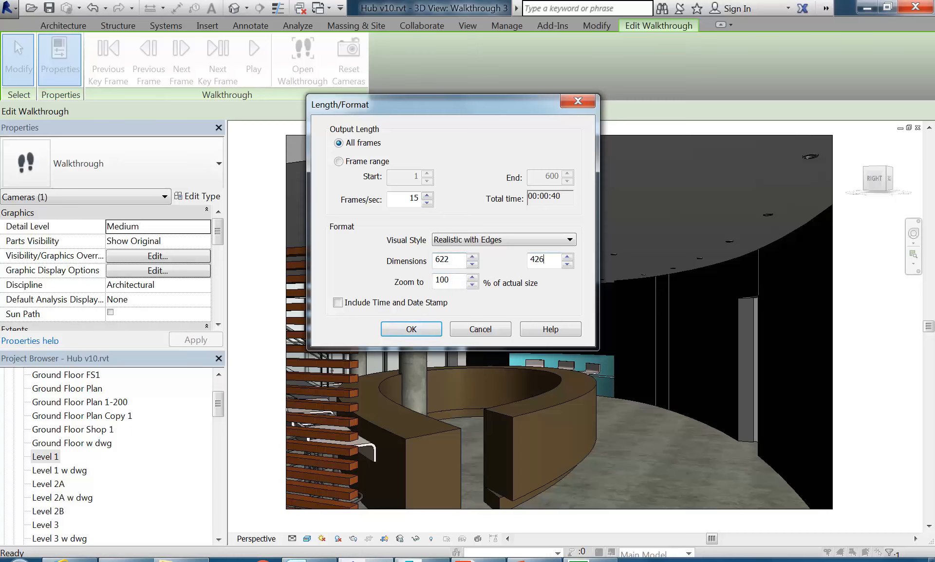
{"action": "left_click", "coordinate": [452, 260]}
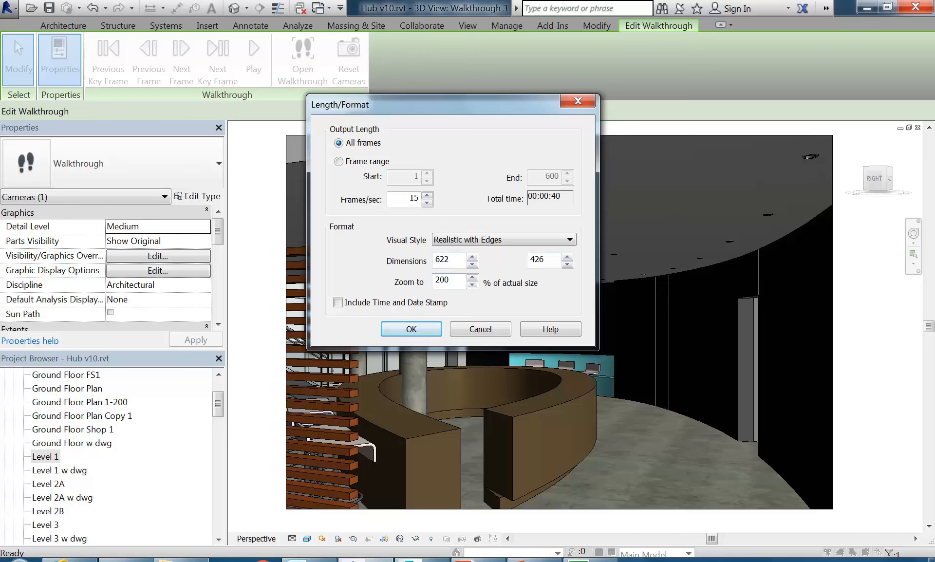
{"action": "left_click", "coordinate": [472, 278]}
{"action": "left_click", "coordinate": [450, 260]}
{"action": "mouse_move", "coordinate": [440, 281]}
{"action": "left_mouse_down"}
{"action": "mouse_move", "coordinate": [426, 283]}
{"action": "mouse_move", "coordinate": [436, 280]}
{"action": "left_mouse_up"}
Set the export's width to 1500 and accept the length and format settings
{"action": "left_click", "coordinate": [445, 260]}
{"action": "type", "text": "1"}
{"action": "left_click", "coordinate": [450, 260]}
{"action": "type", "text": "1"}
{"action": "left_click_drag", "start_coordinate": [457, 260], "coordinate": [420, 261]}
{"action": "type", "text": "1500"}
{"action": "left_click", "coordinate": [546, 259]}
{"action": "left_click", "coordinate": [457, 281]}
{"action": "type", "text": "1500"}
{"action": "left_click", "coordinate": [403, 326]}
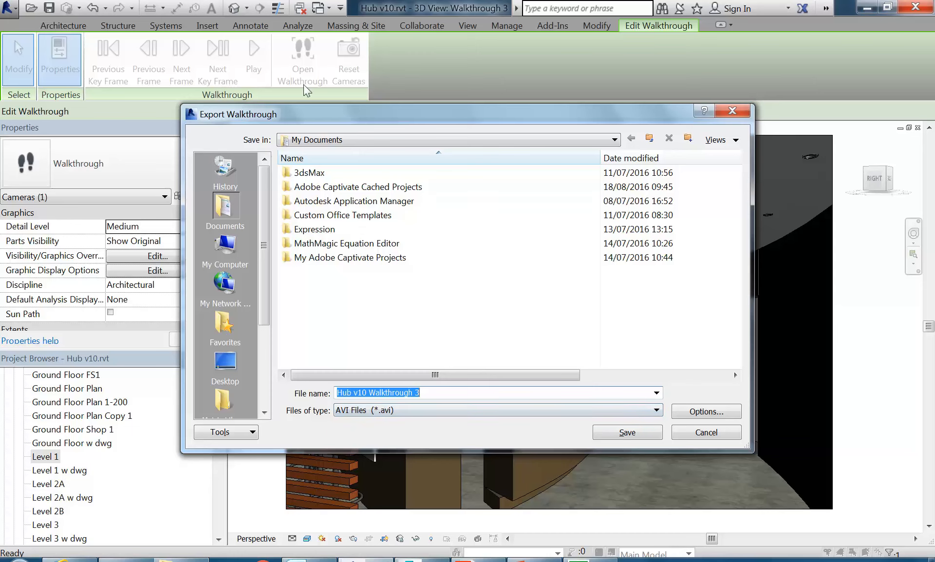
Save the walkthrough export in My Documents as the AVI file "Hub v10 Walkthrough 3"
{"action": "left_click", "coordinate": [376, 140]}
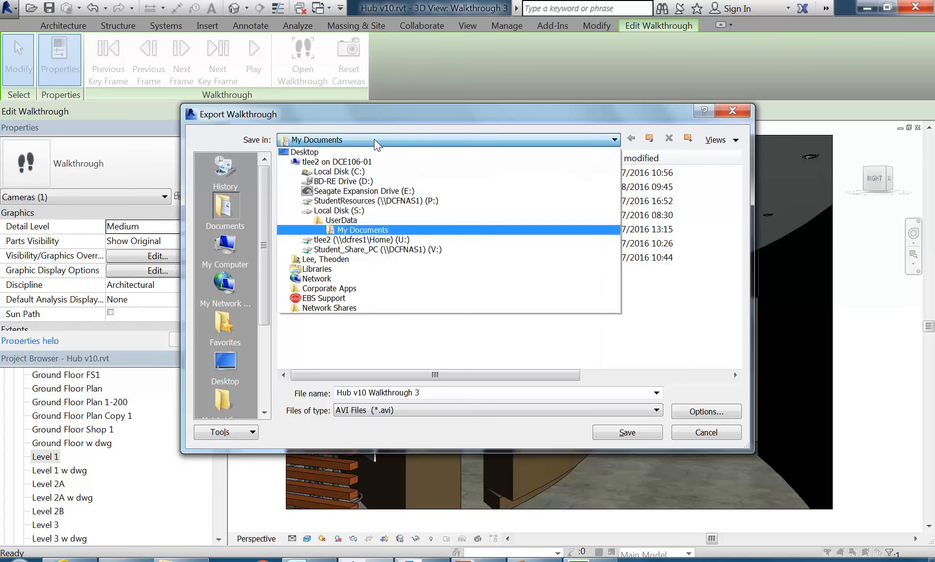
{"action": "left_click", "coordinate": [362, 230]}
{"action": "left_click", "coordinate": [351, 140]}
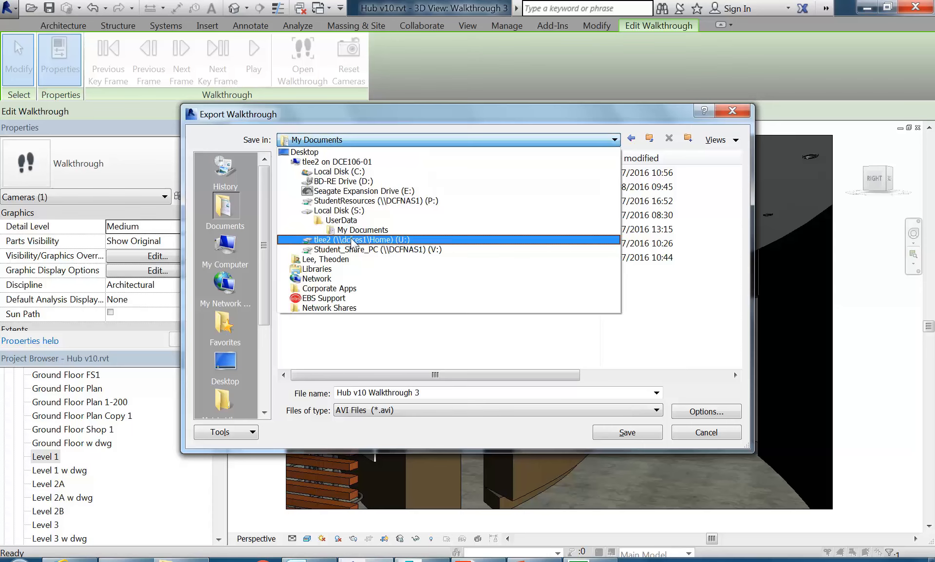
{"action": "left_click", "coordinate": [380, 141]}
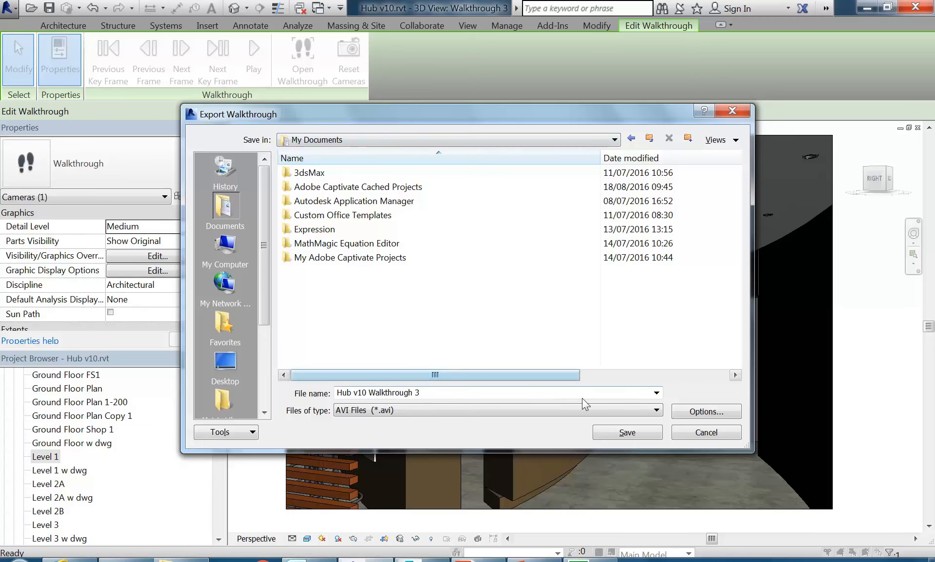
{"action": "left_click", "coordinate": [628, 433]}
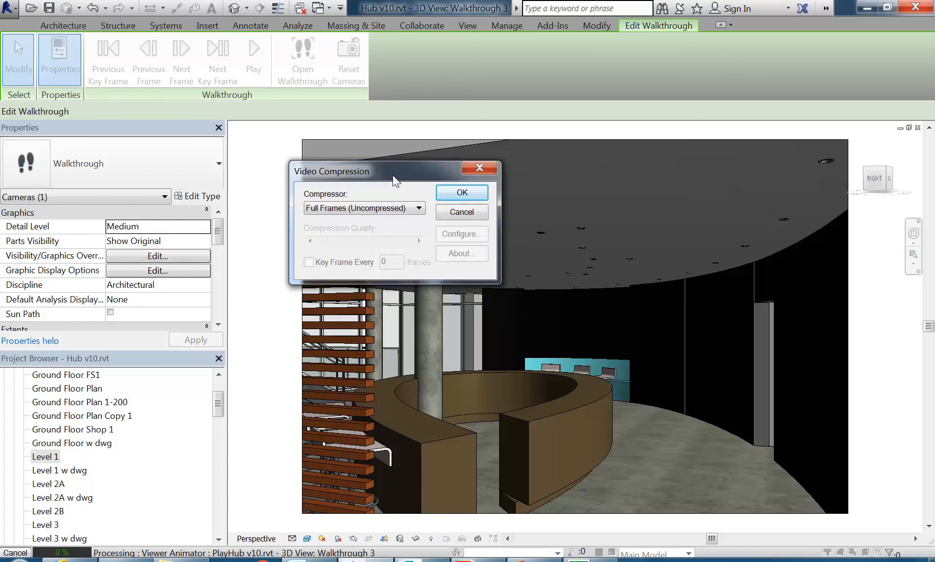
Choose Microsoft Video 1 as the compressor for the exported walkthrough video
{"action": "left_click_drag", "start_coordinate": [394, 177], "coordinate": [443, 176]}
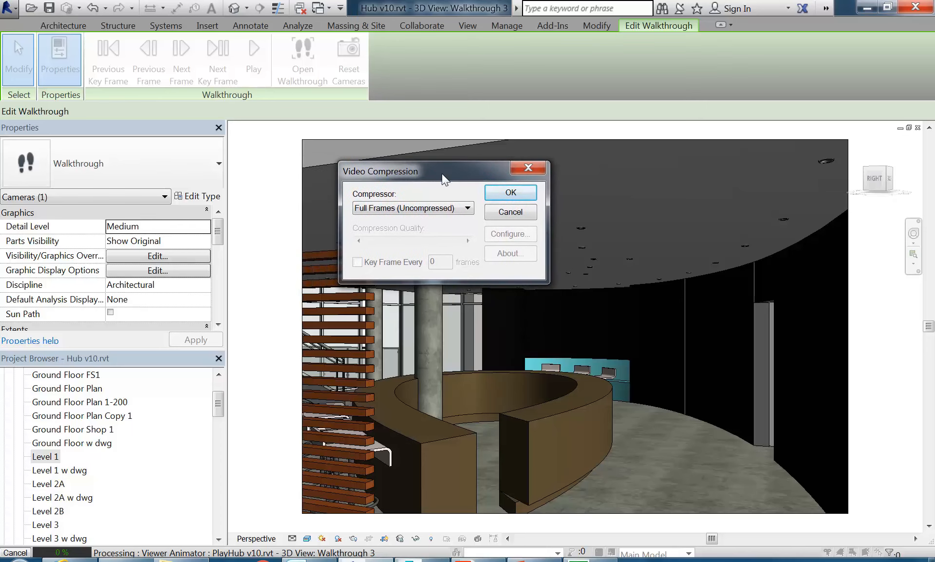
{"action": "left_click", "coordinate": [444, 209]}
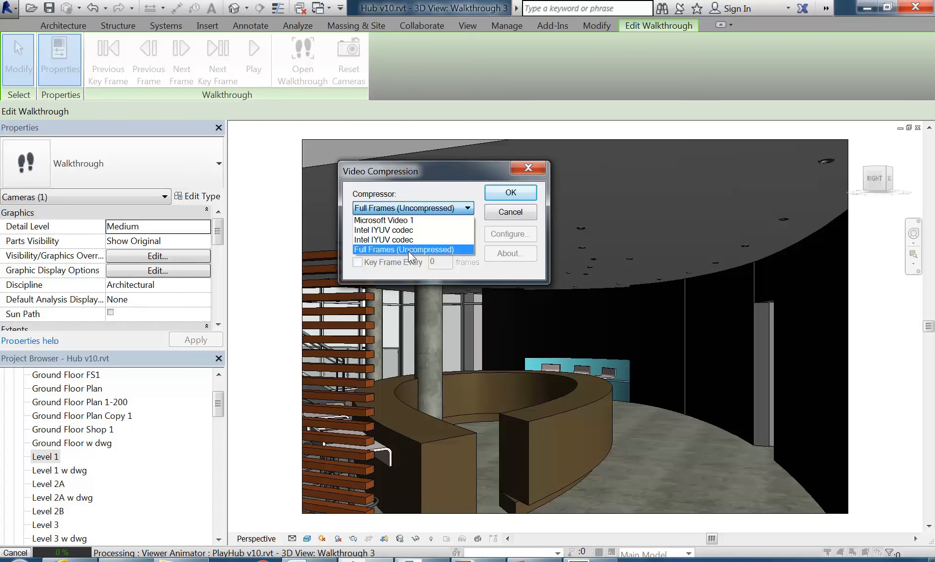
{"action": "left_click", "coordinate": [397, 221]}
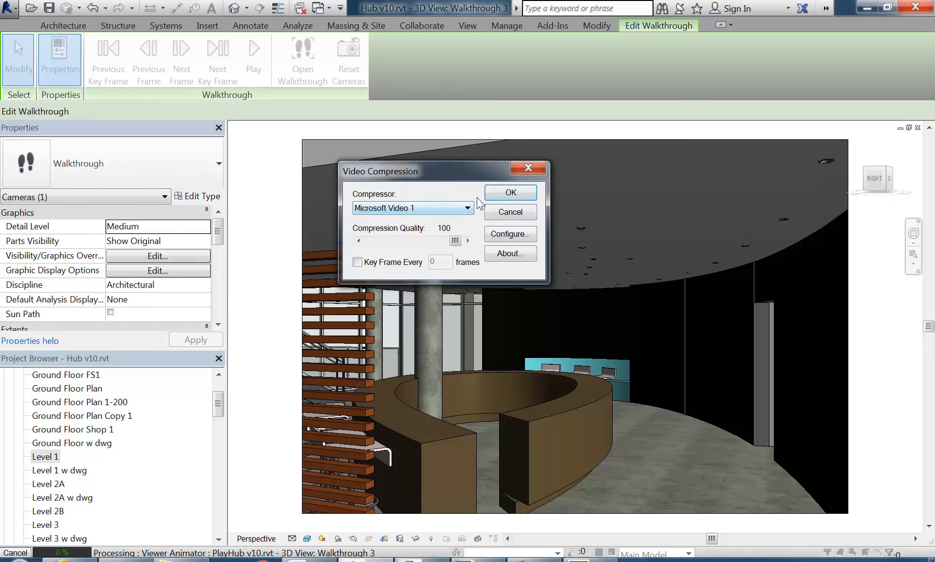
Accept the Microsoft Video 1 compression settings and start the walkthrough export
{"action": "left_click", "coordinate": [509, 193]}
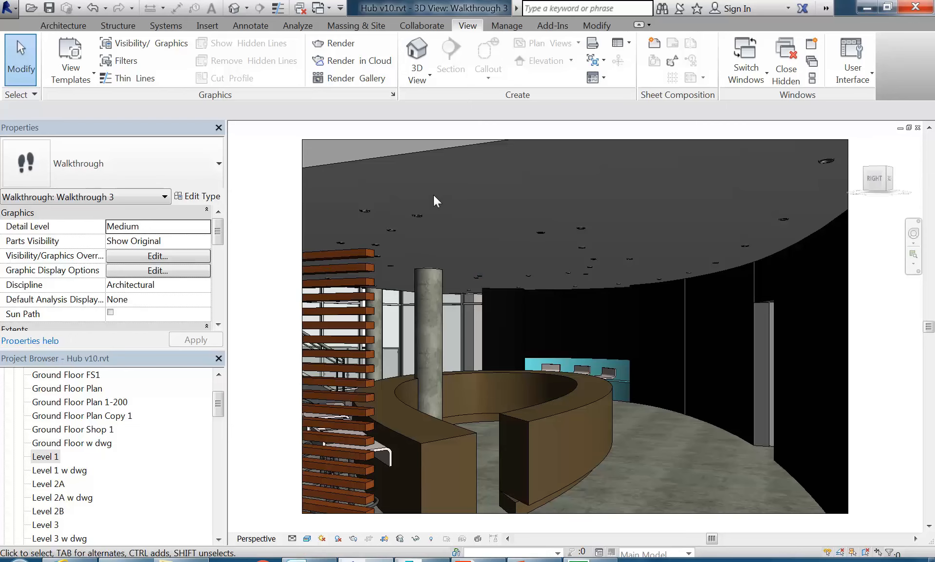
Switch to Windows Explorer and sort the Documents library by date modified
{"action": "left_click", "coordinate": [194, 561]}
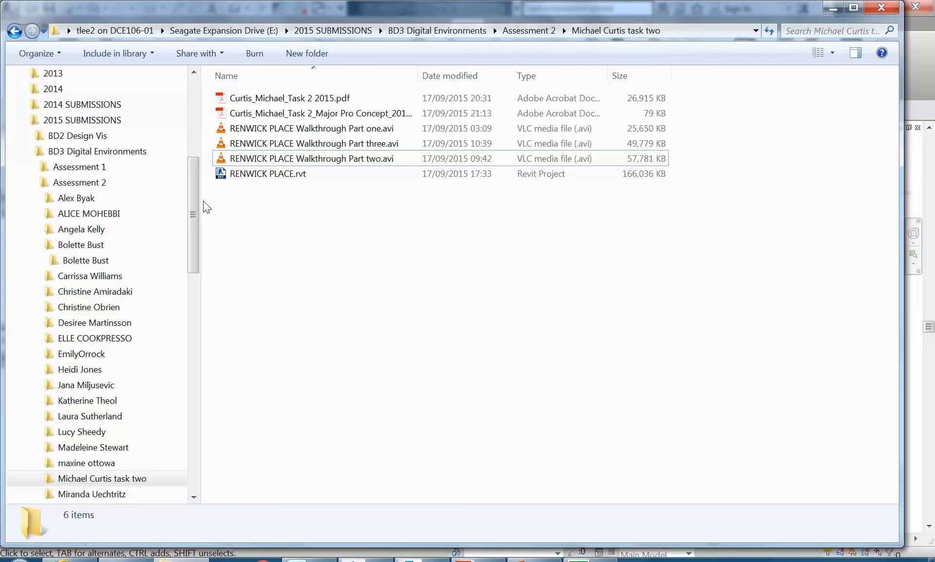
{"action": "left_click_drag", "start_coordinate": [194, 213], "coordinate": [147, 159]}
{"action": "left_click", "coordinate": [48, 171]}
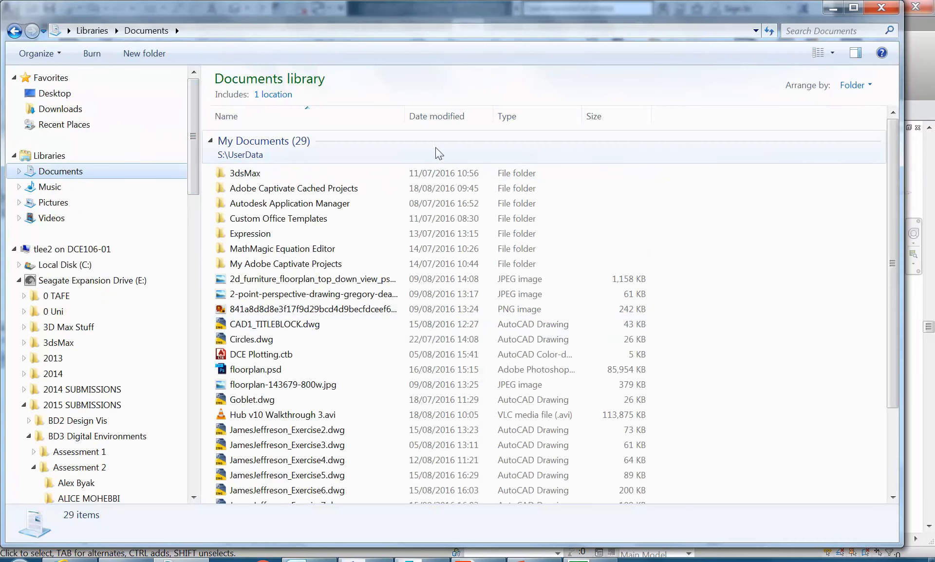
{"action": "left_click", "coordinate": [436, 116]}
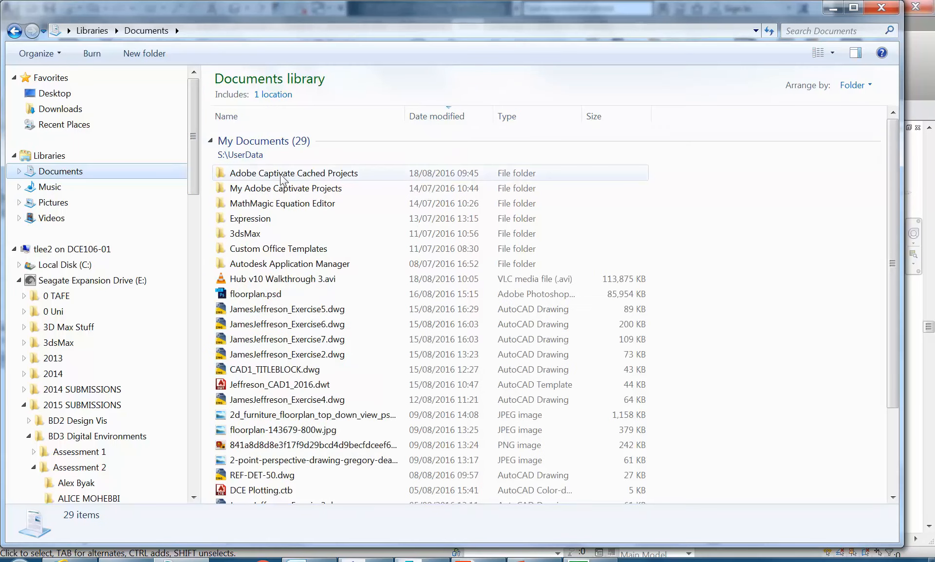
Play Hub v10 Walkthrough 3.avi in a maximised VLC window to review the exported walkthrough, and close the player
{"action": "double_click", "coordinate": [263, 278]}
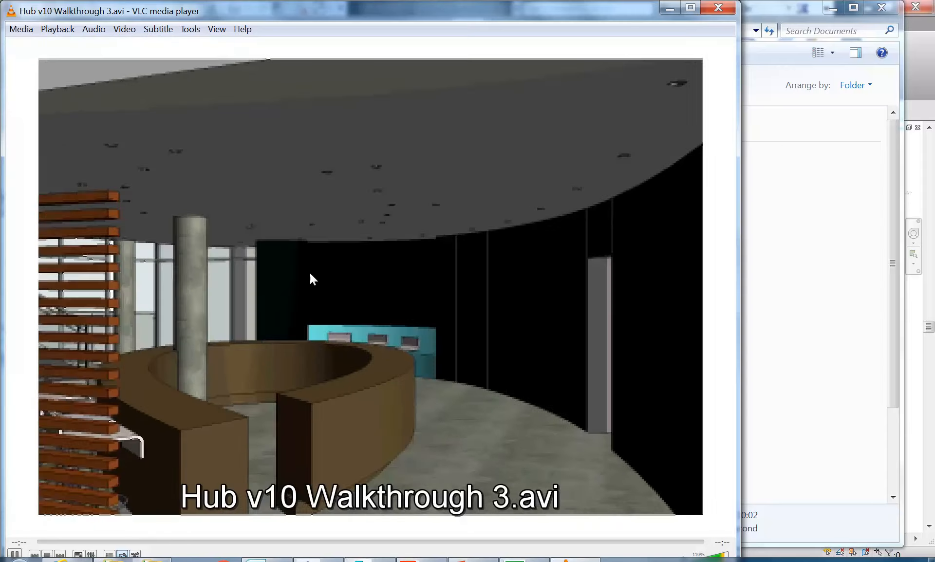
{"action": "double_click", "coordinate": [538, 16]}
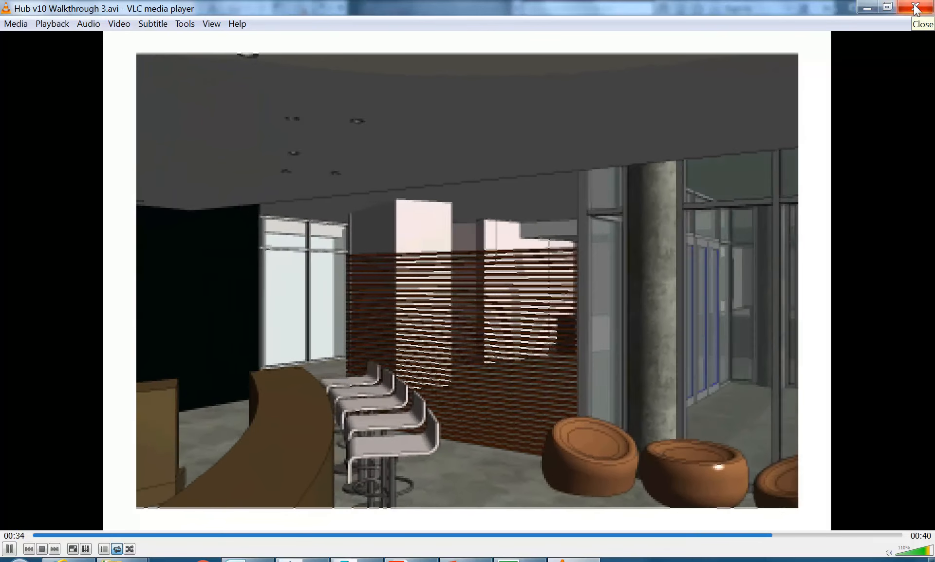
{"action": "left_click", "coordinate": [916, 8]}
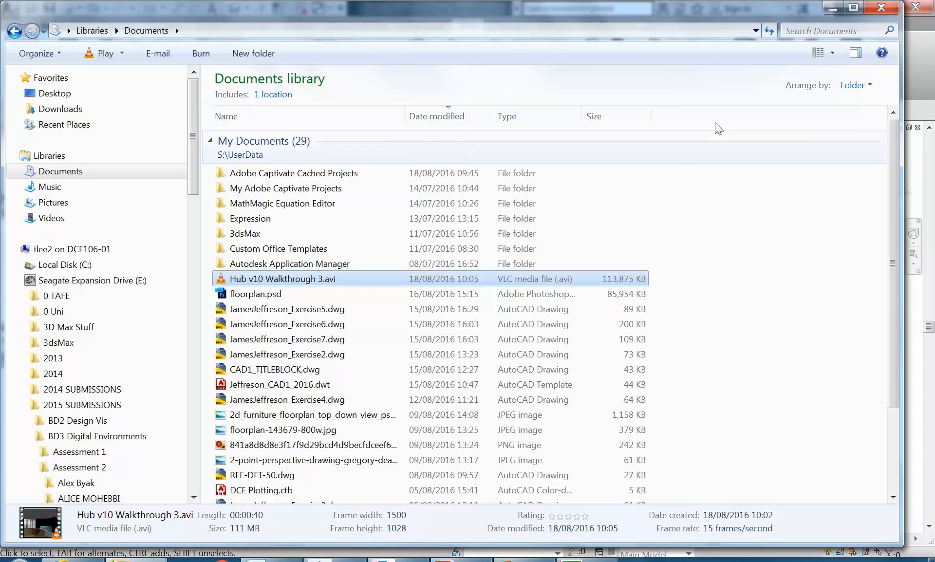
Back in Revit, edit Walkthrough 3 and set its total frames to 450
{"action": "left_click", "coordinate": [285, 560]}
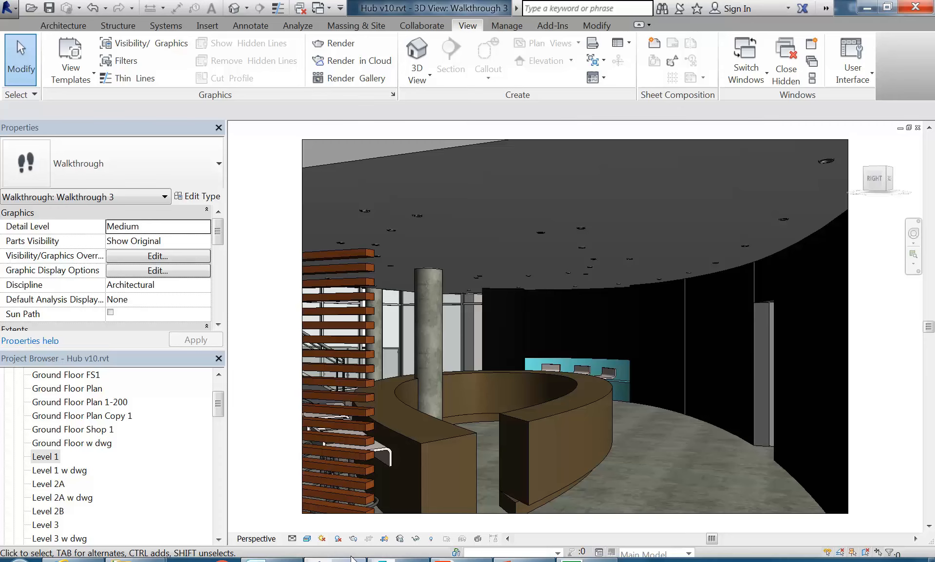
{"action": "left_click", "coordinate": [302, 203]}
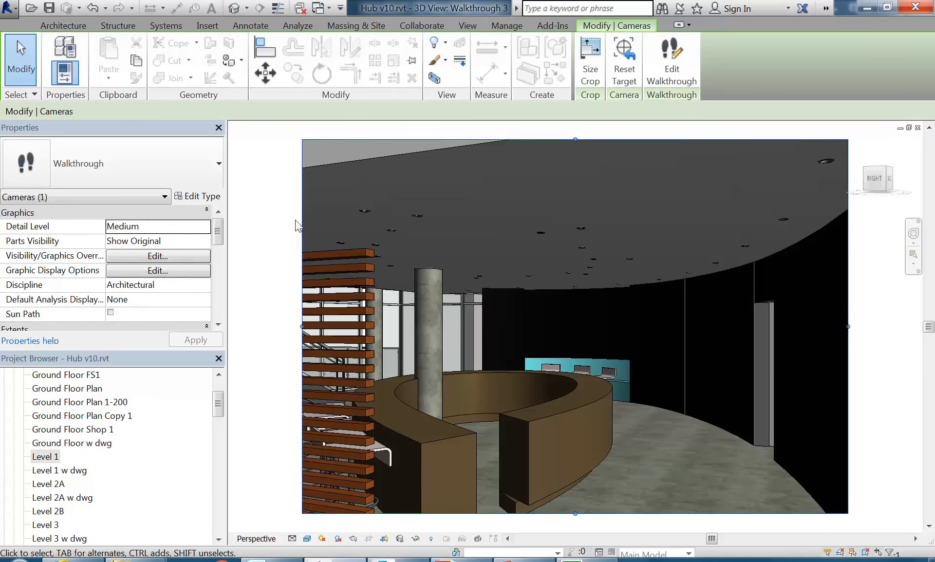
{"action": "left_click", "coordinate": [672, 61]}
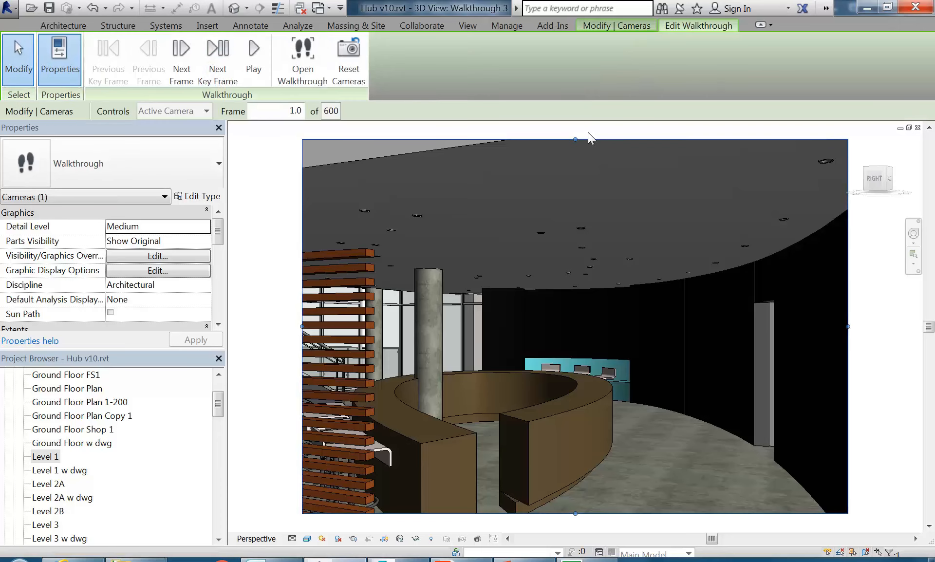
{"action": "left_click", "coordinate": [331, 111]}
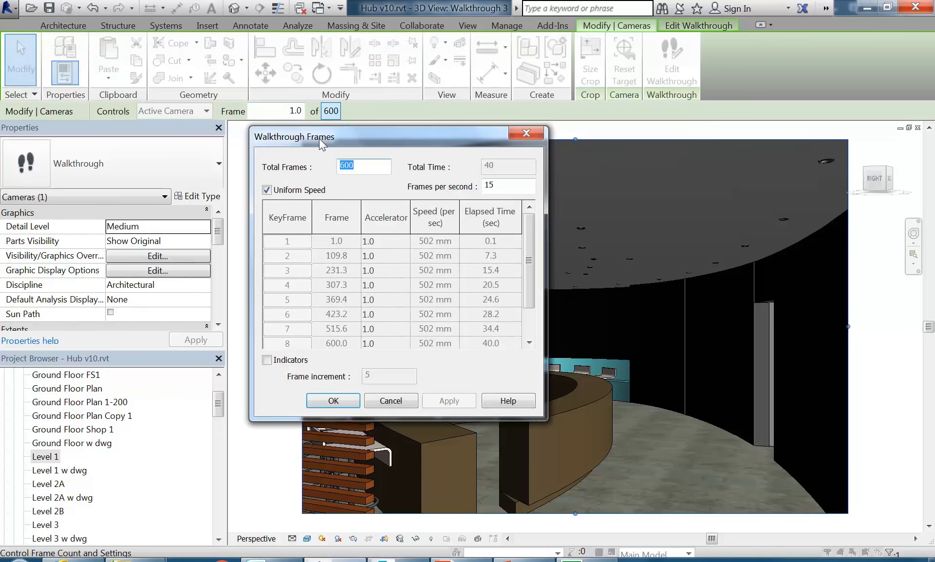
{"action": "type", "text": "450"}
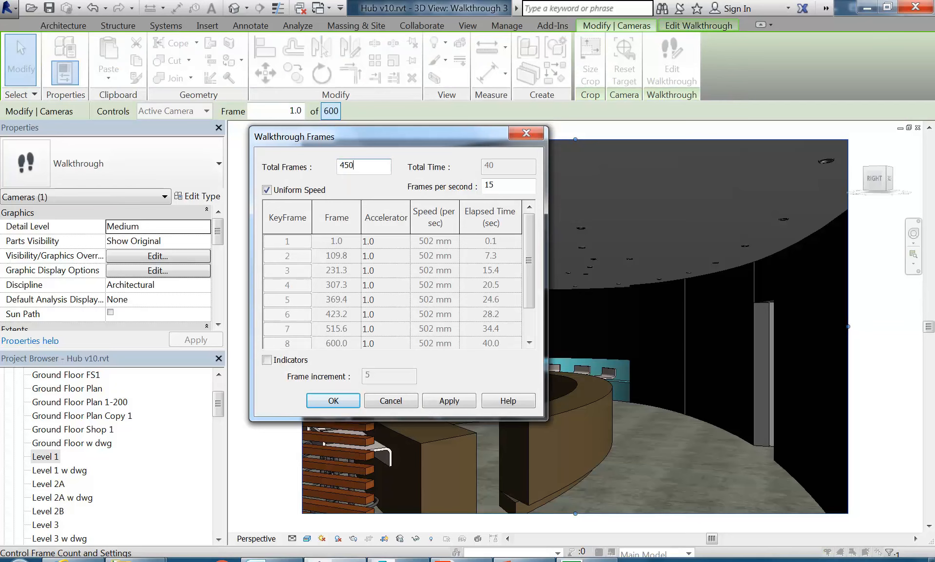
{"action": "left_click", "coordinate": [334, 401]}
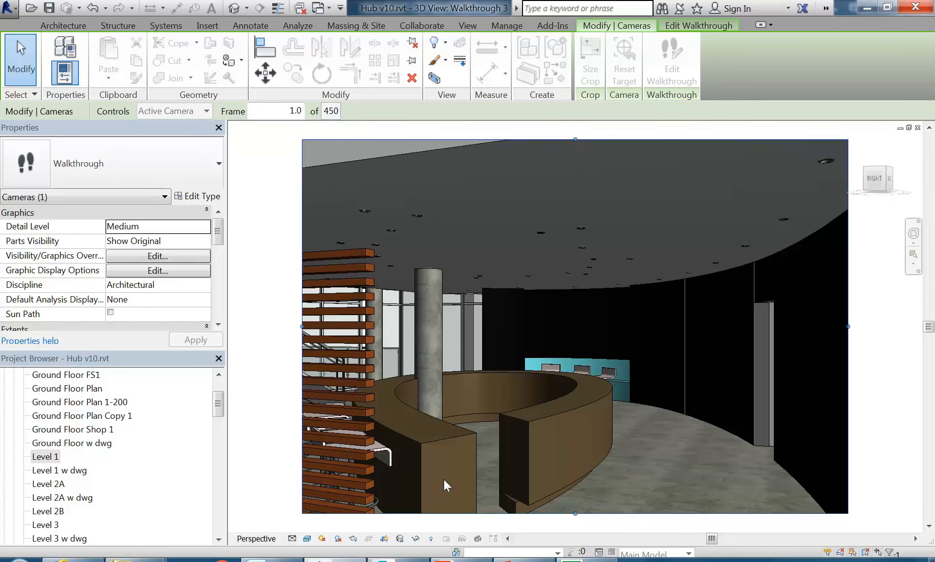
Export the walkthrough with all frames at 15 frames/sec, Realistic with Edges visual style and dimensions of 2500 by 1713
{"action": "left_click", "coordinate": [2, 4]}
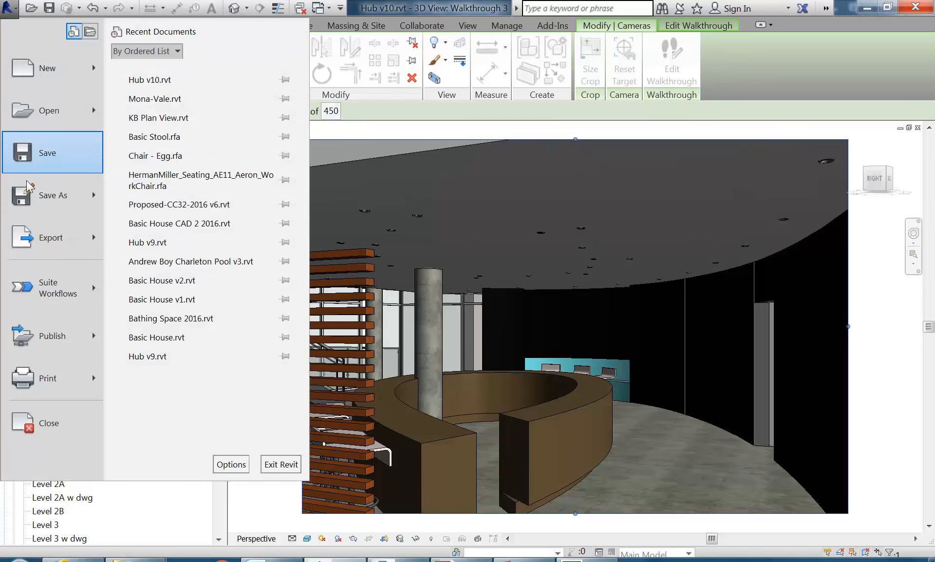
{"action": "mouse_move", "coordinate": [55, 245]}
{"action": "scroll", "coordinate": [166, 404], "scroll_direction": "down", "scroll_amount": 1}
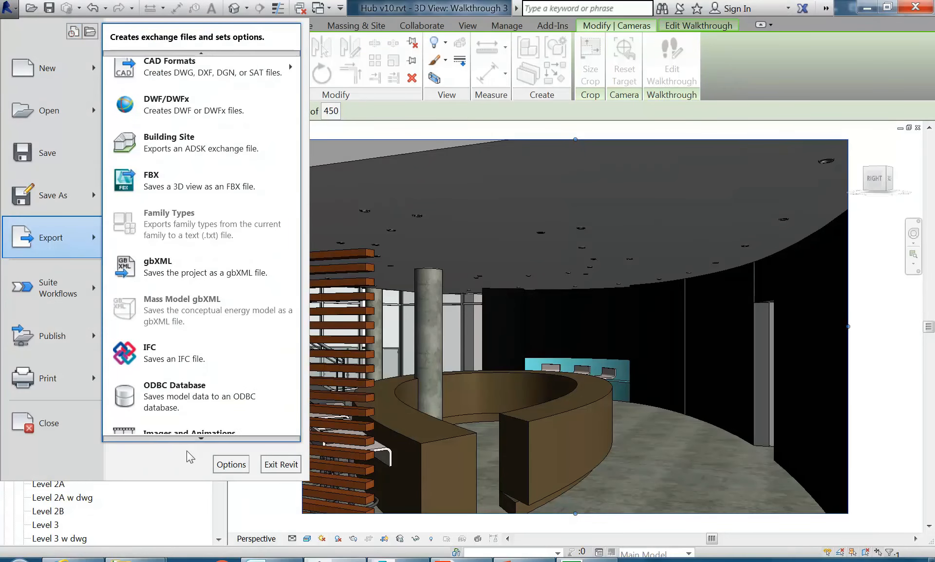
{"action": "mouse_move", "coordinate": [176, 415]}
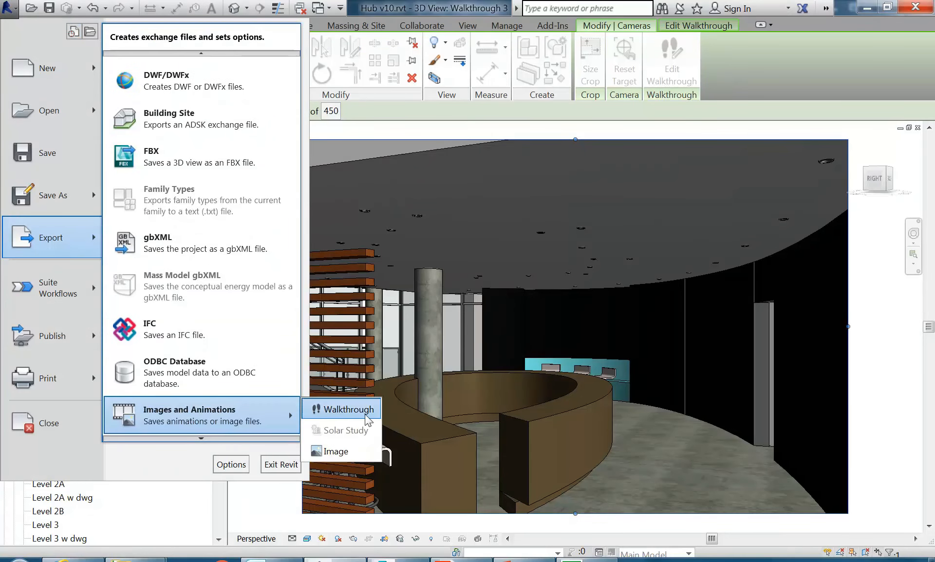
{"action": "left_click", "coordinate": [349, 410]}
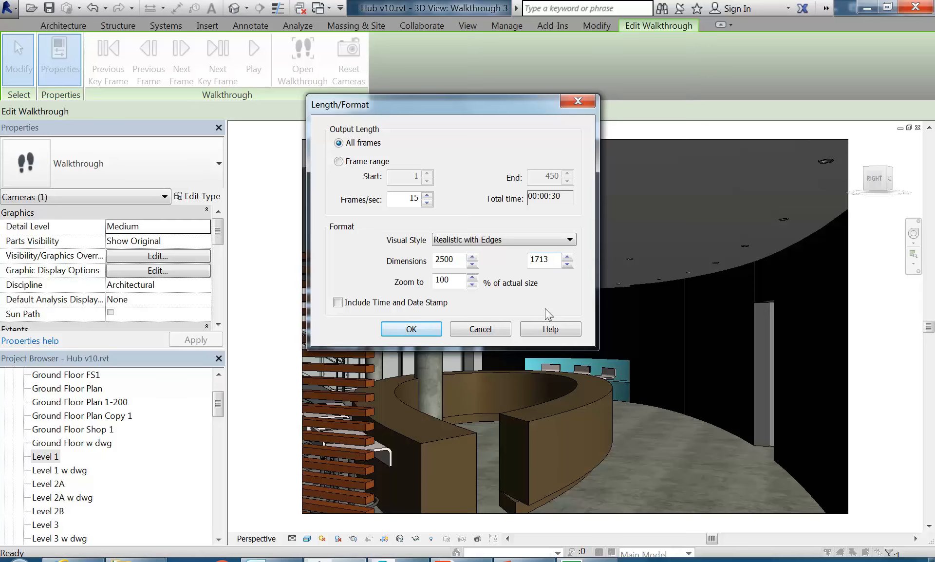
{"action": "left_click", "coordinate": [413, 328]}
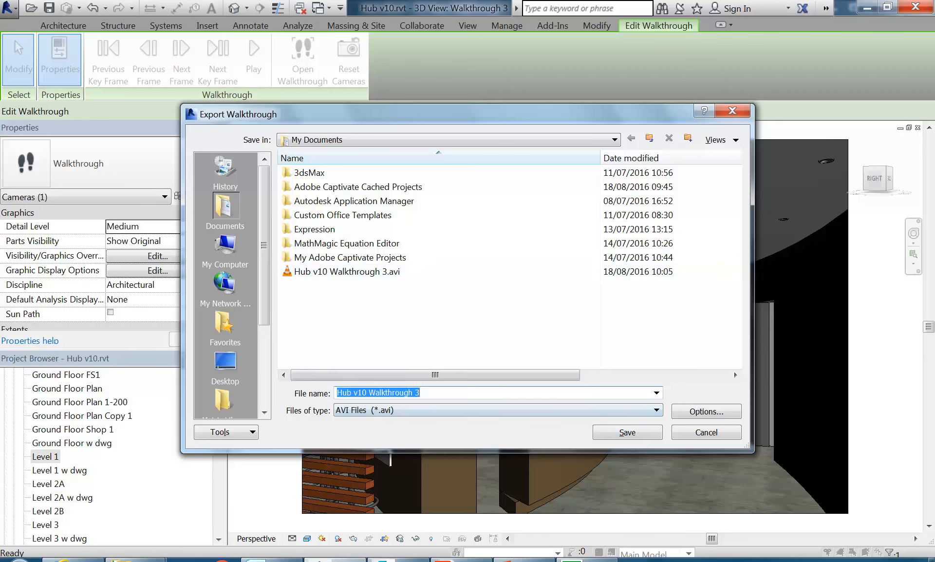
Save the export in My Documents as an AVI file, compressed with Microsoft Video 1
{"action": "left_click", "coordinate": [422, 392]}
{"action": "left_click", "coordinate": [628, 438]}
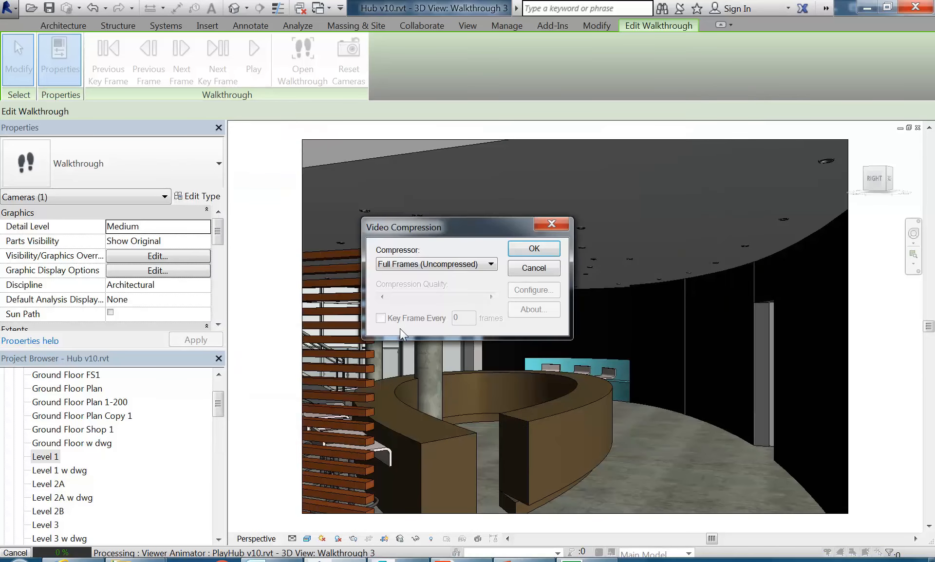
{"action": "left_click", "coordinate": [434, 267]}
{"action": "left_click", "coordinate": [413, 281]}
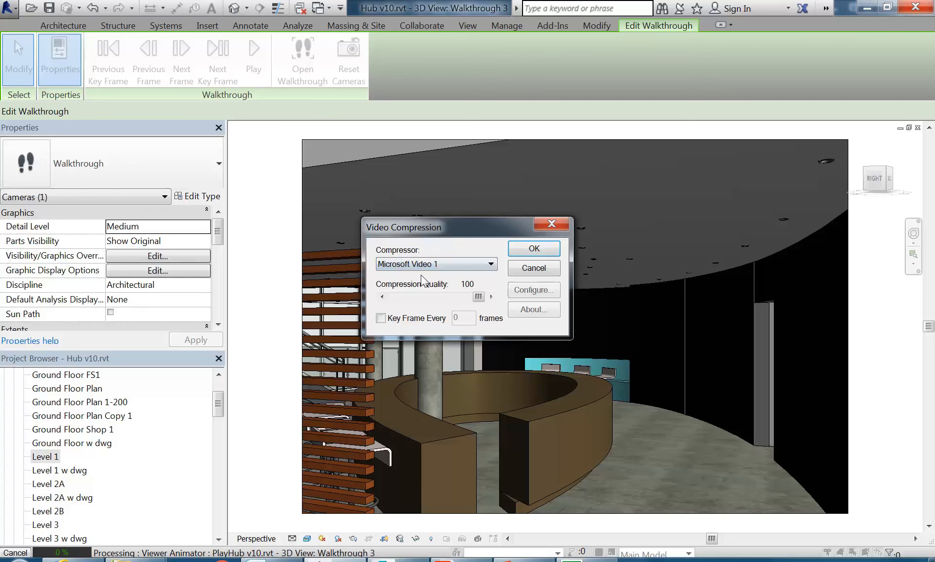
{"action": "left_click", "coordinate": [534, 249]}
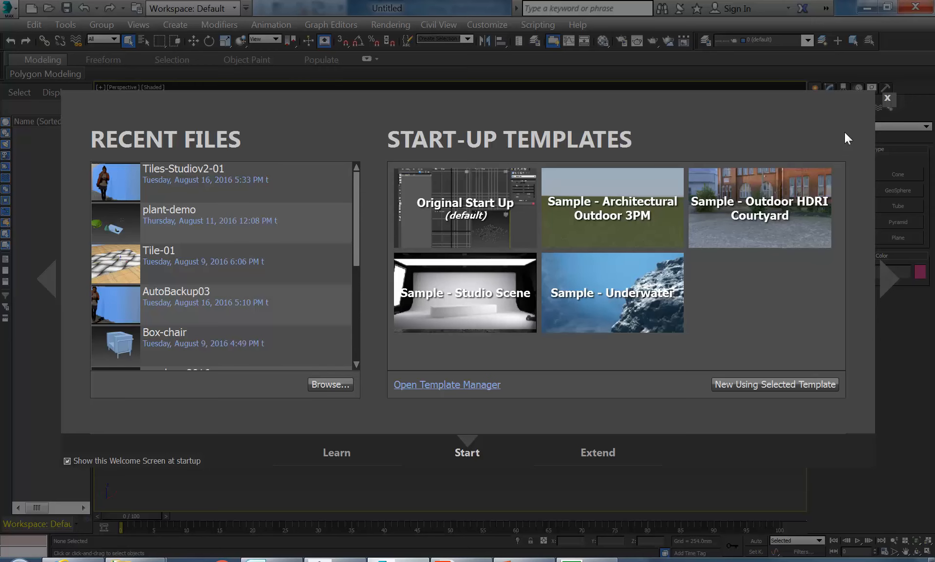
In 3ds Max, dismiss the welcome screen and examine the custom output size and its presets in Render Setup
{"action": "left_click", "coordinate": [888, 98]}
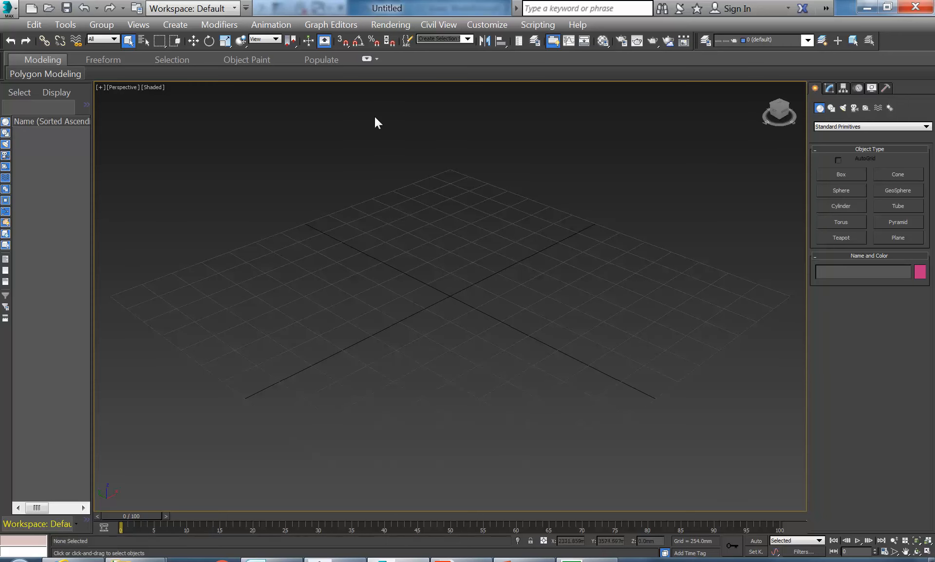
{"action": "left_click", "coordinate": [621, 41]}
{"action": "left_click_drag", "start_coordinate": [406, 55], "coordinate": [367, 10]}
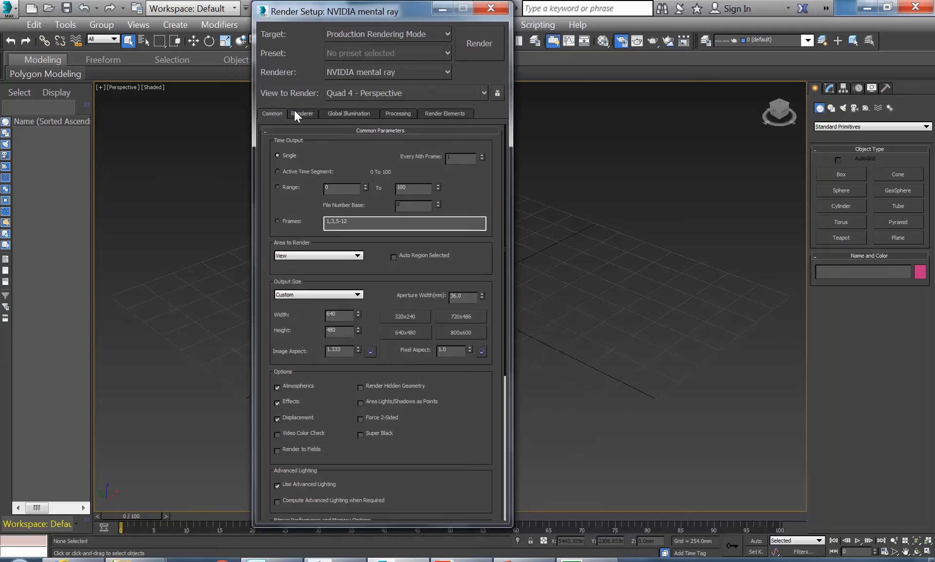
{"action": "left_click_drag", "start_coordinate": [307, 315], "coordinate": [293, 228]}
{"action": "left_click", "coordinate": [296, 192]}
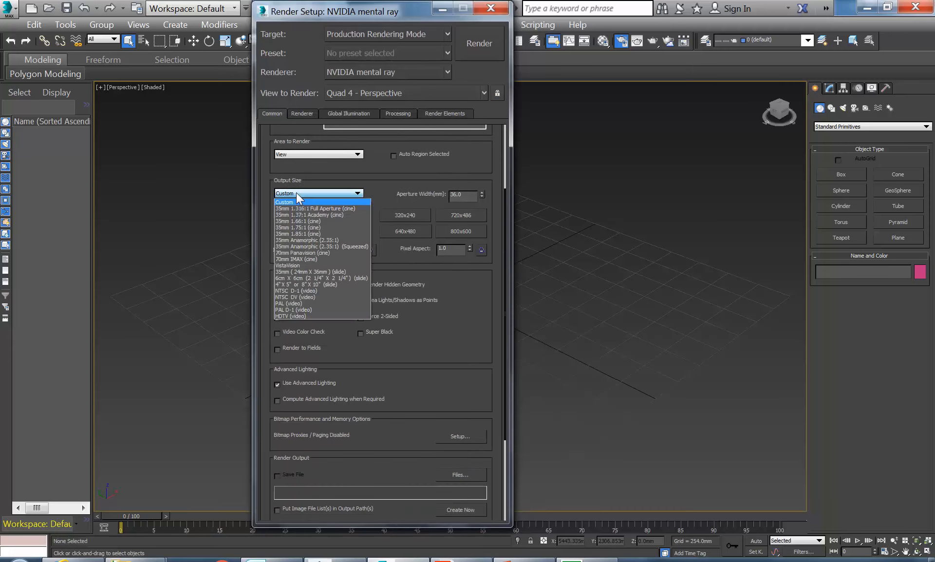
{"action": "left_click", "coordinate": [296, 192]}
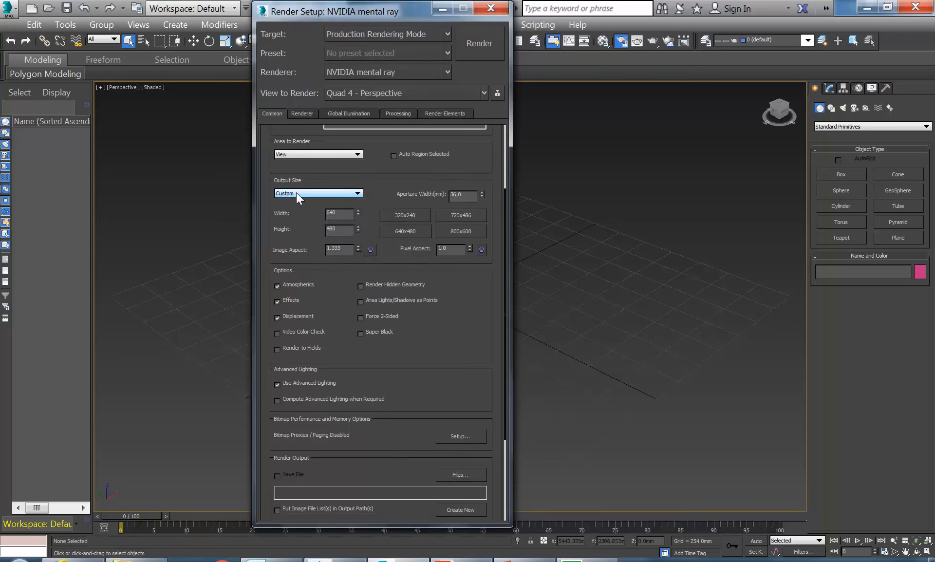
{"action": "left_click", "coordinate": [341, 215]}
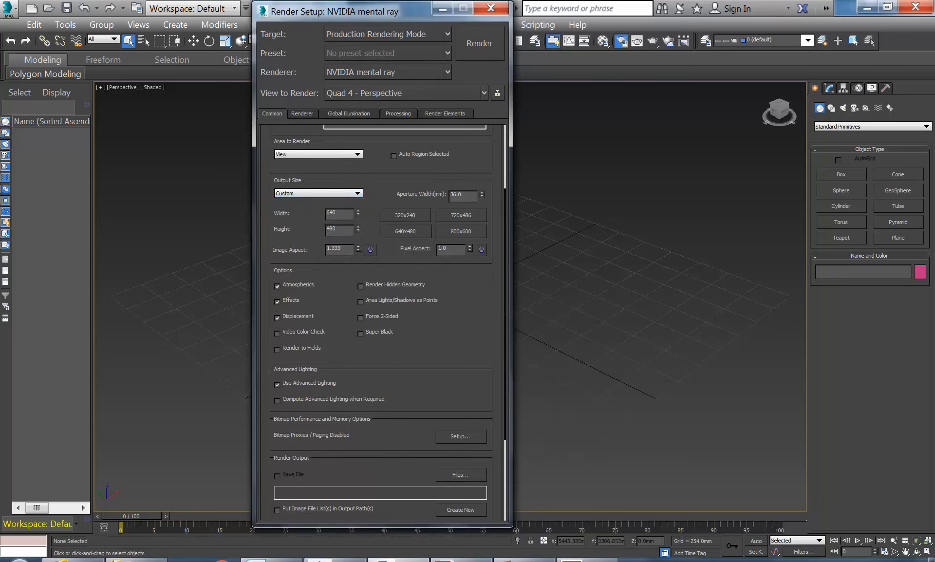
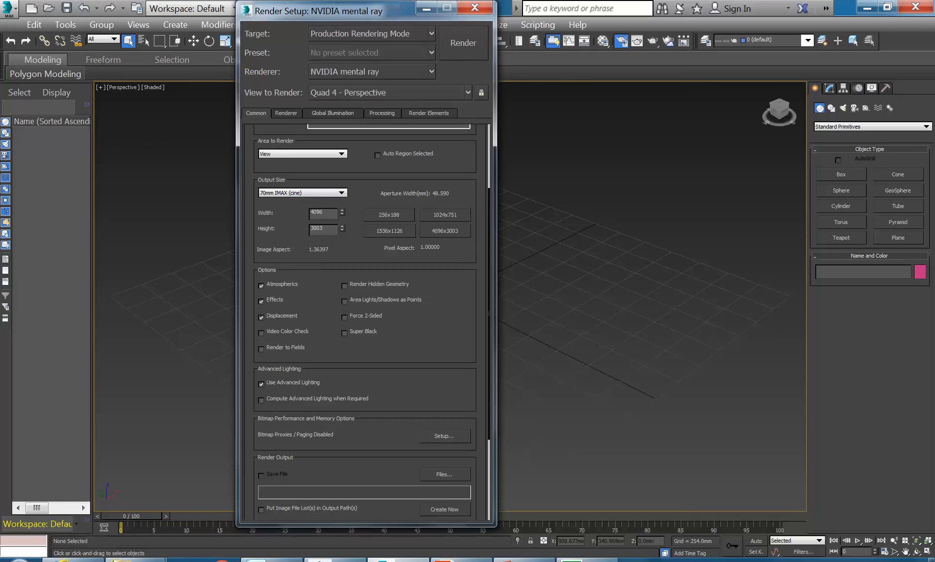
Compare the render output sizes of the HDTV (video), NTSC D-1 (video) and PAL D-1 (video) presets
{"action": "left_click", "coordinate": [323, 193]}
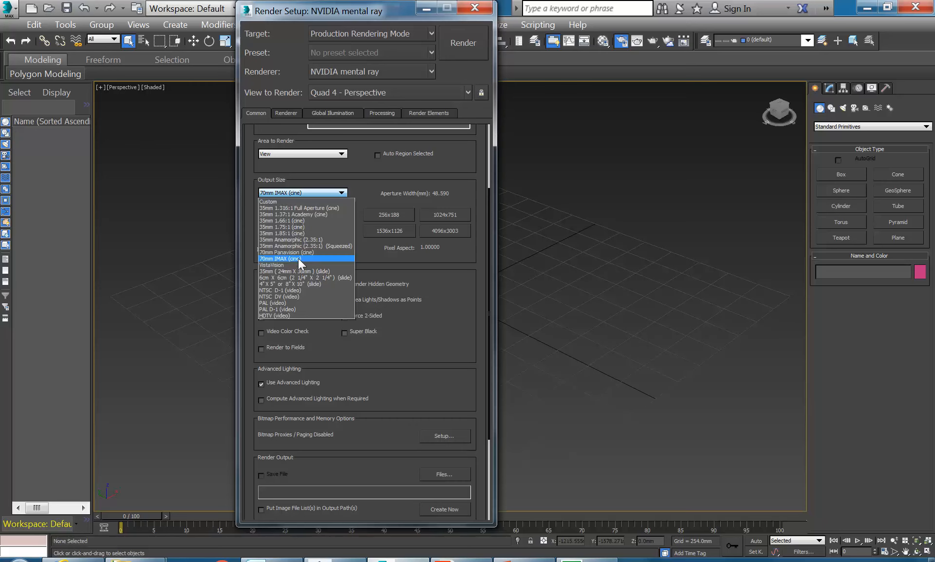
{"action": "left_click", "coordinate": [285, 316]}
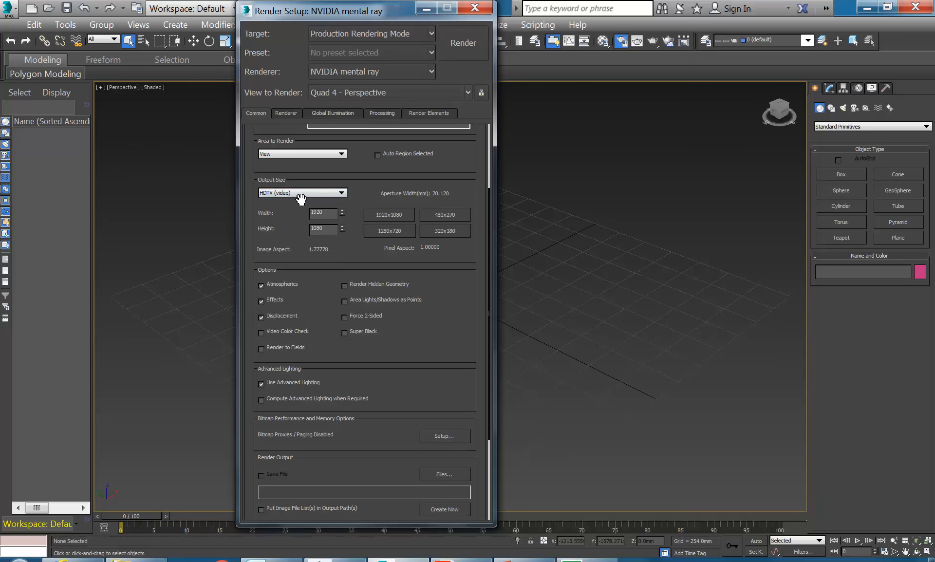
{"action": "left_click", "coordinate": [330, 193]}
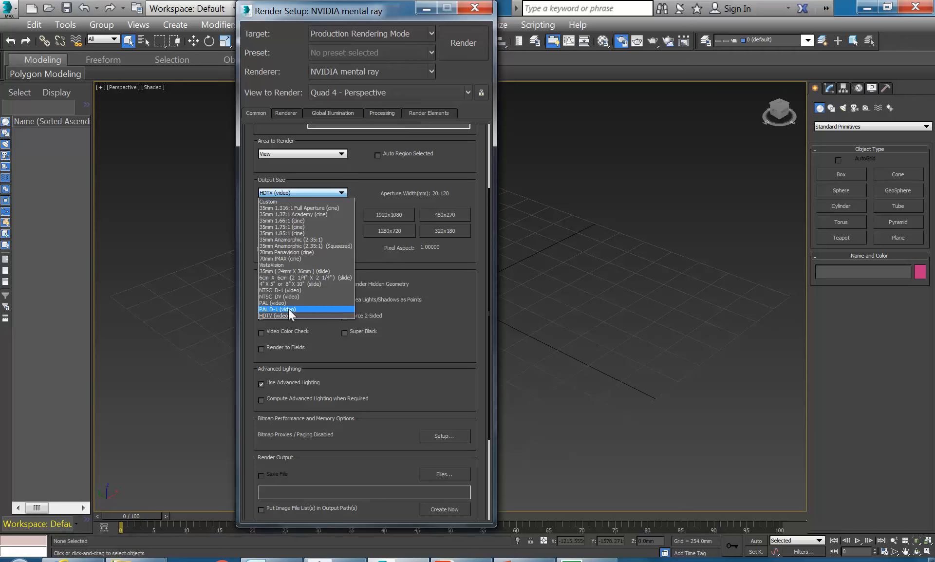
{"action": "left_click", "coordinate": [288, 291]}
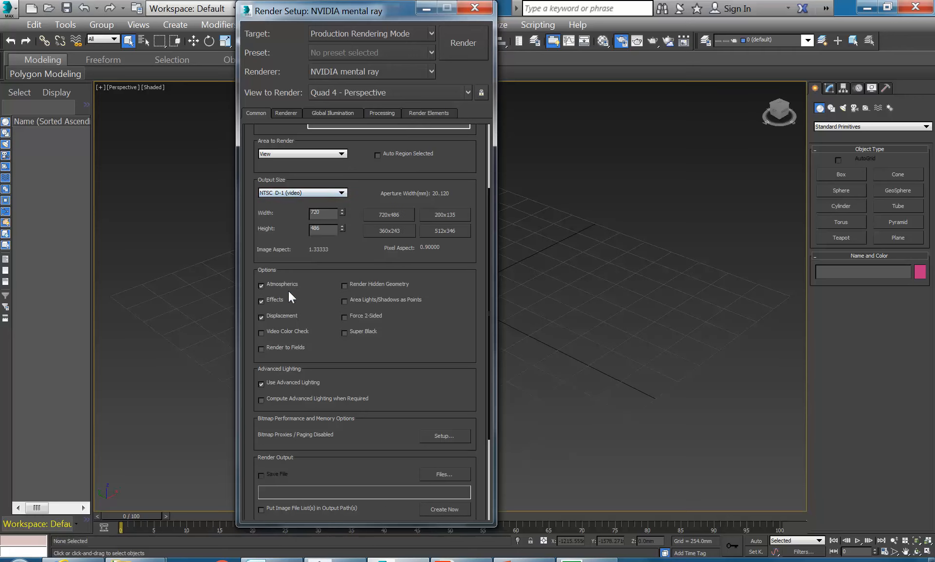
{"action": "left_click", "coordinate": [317, 189]}
{"action": "left_click", "coordinate": [317, 188]}
{"action": "left_click", "coordinate": [316, 189]}
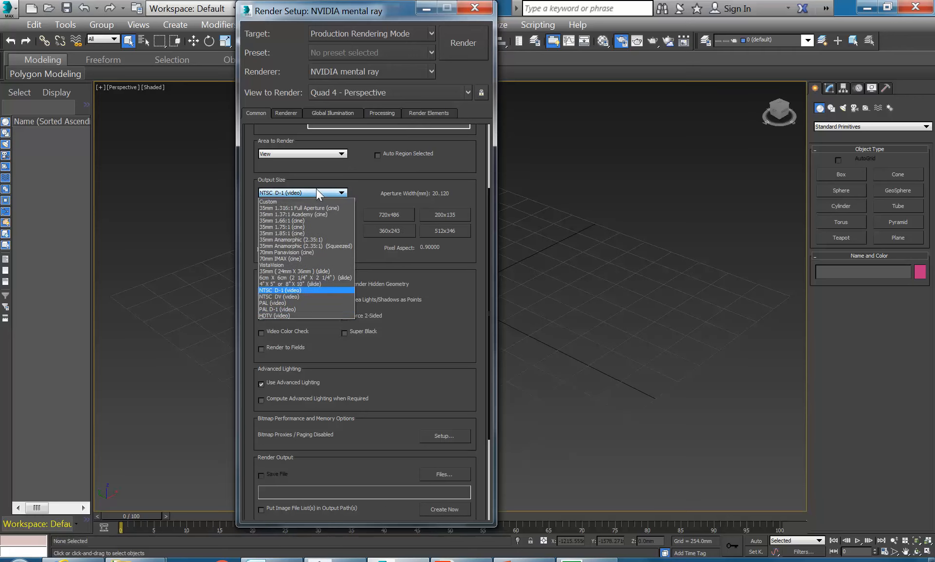
{"action": "left_click", "coordinate": [291, 306]}
{"action": "left_click", "coordinate": [308, 194]}
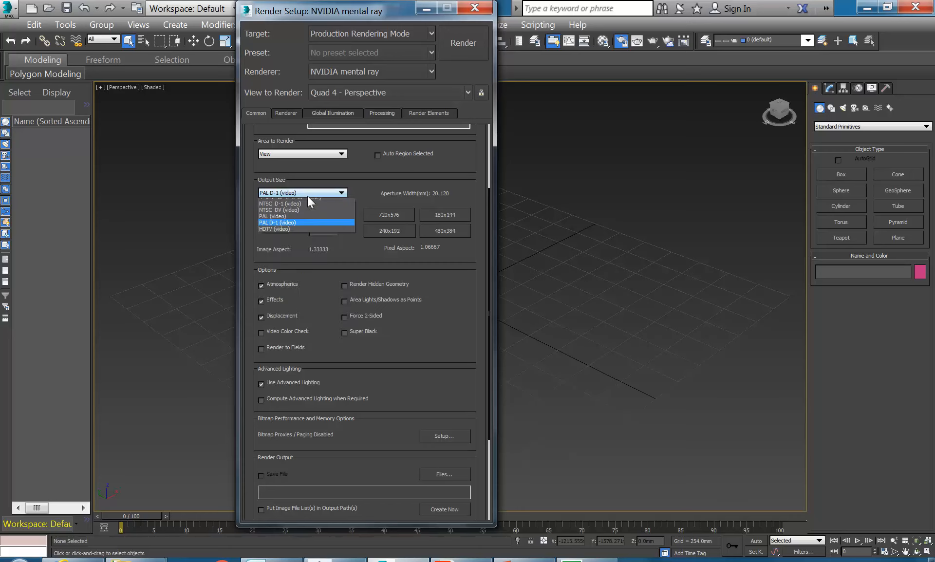
{"action": "left_click", "coordinate": [296, 264]}
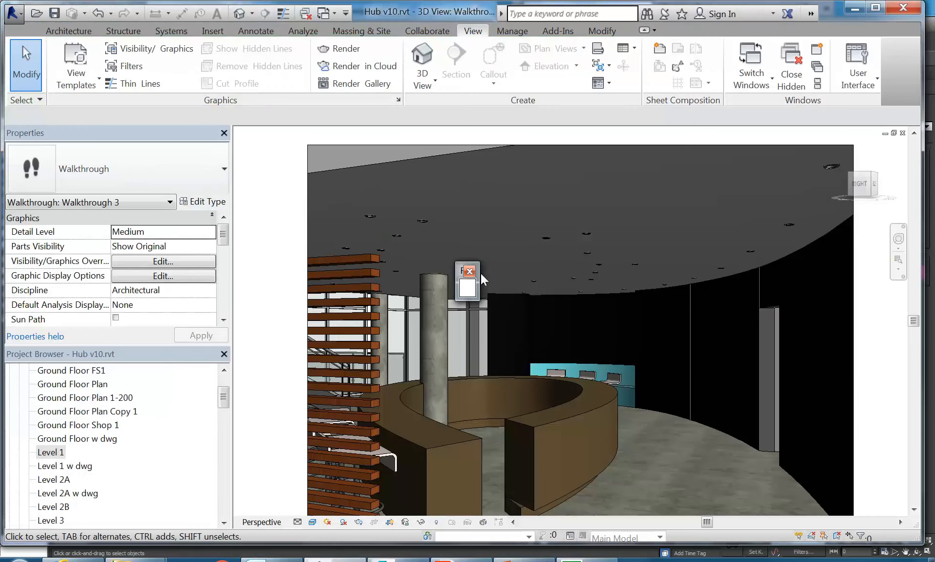
Switch back to Revit and close the small window lying over the Walkthrough 3 view
{"action": "left_click", "coordinate": [466, 272]}
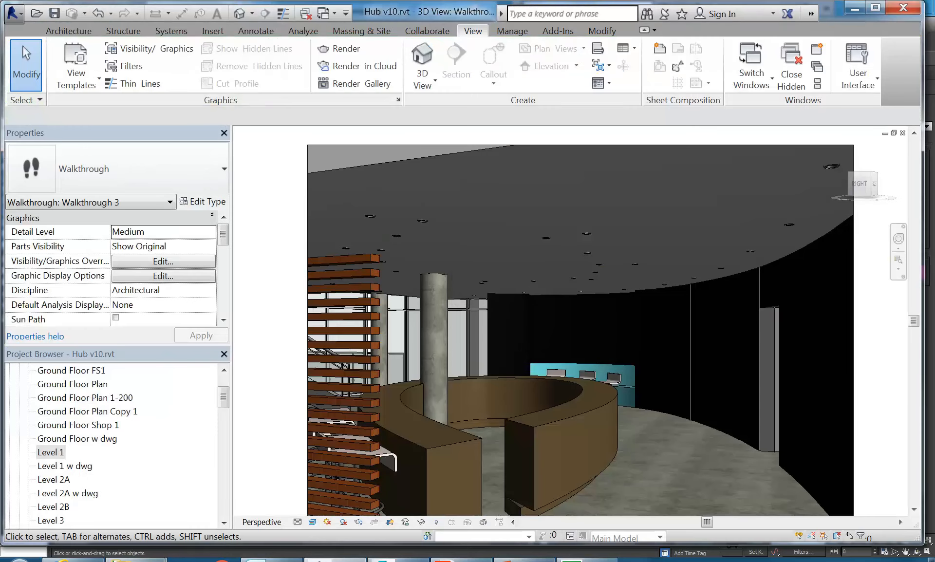
Play the exported Hub v10 Walkthrough 3a.avi from the Documents folder, check its file details, and return to Revit
{"action": "mouse_move", "coordinate": [136, 560]}
{"action": "left_click", "coordinate": [215, 526]}
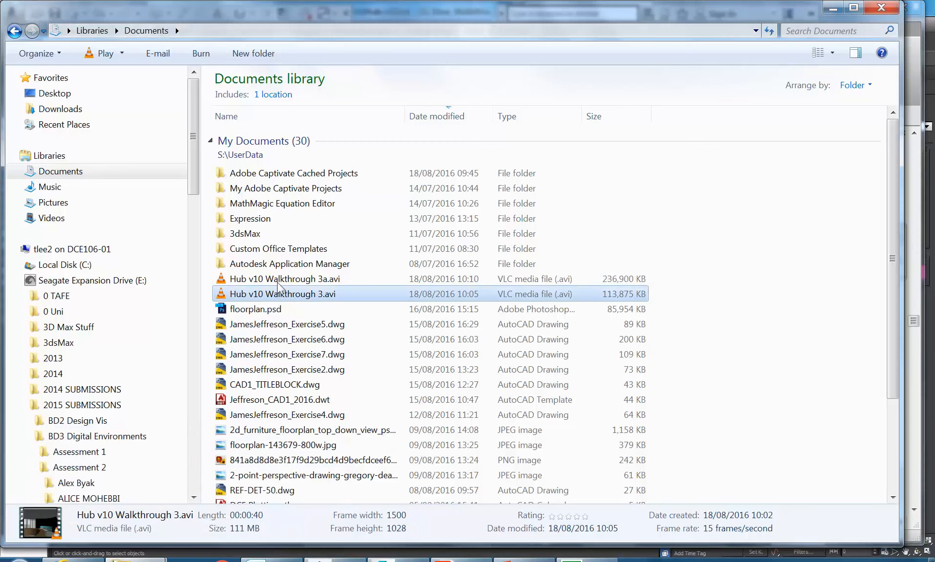
{"action": "double_click", "coordinate": [278, 279]}
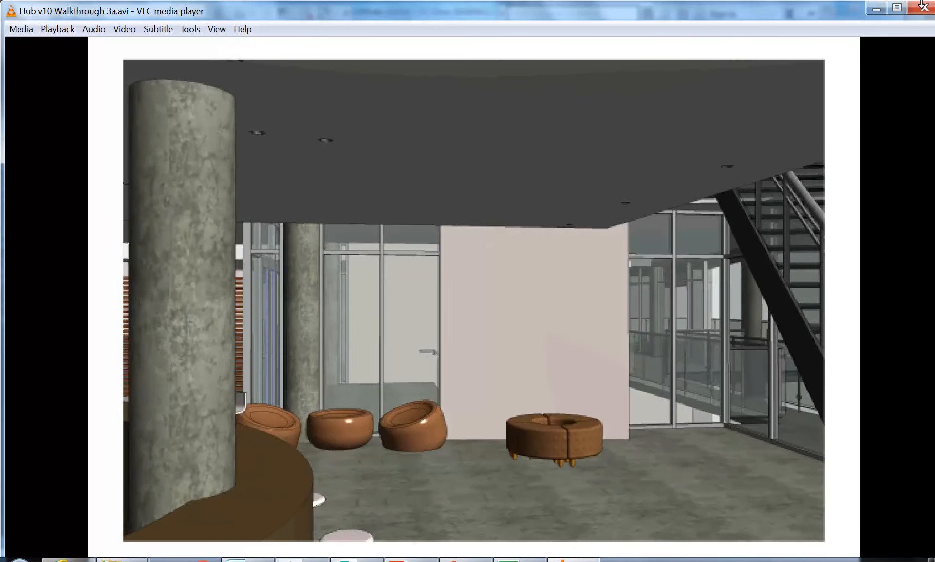
{"action": "left_click", "coordinate": [924, 10]}
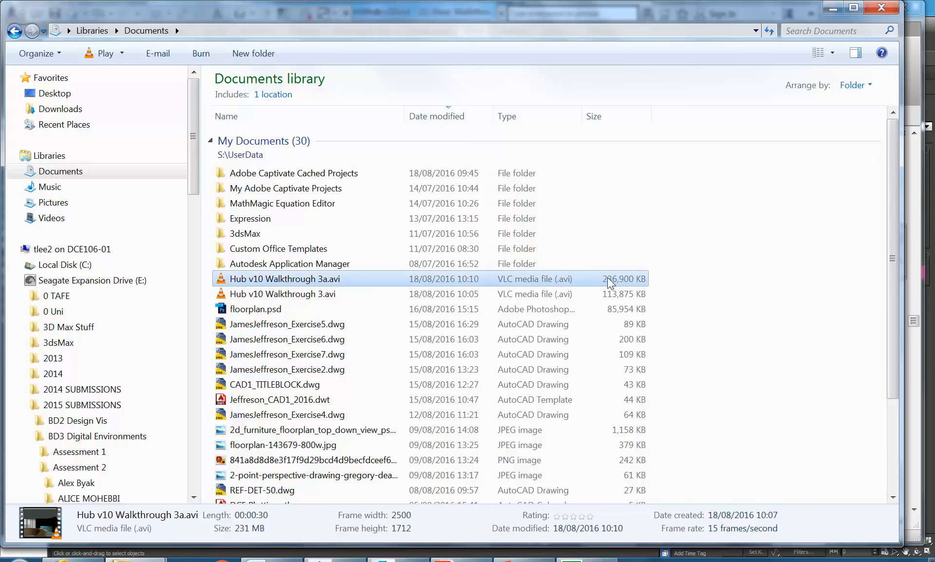
{"action": "left_click", "coordinate": [830, 9]}
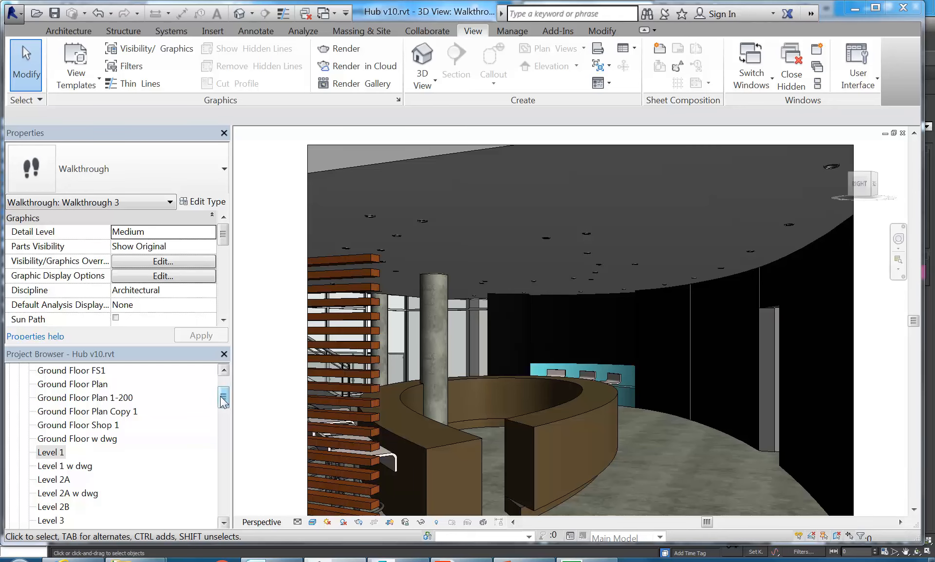
Open the Ground Floor plan at the building's entrance and staircase
{"action": "left_click_drag", "start_coordinate": [223, 399], "coordinate": [223, 388]}
{"action": "double_click", "coordinate": [65, 425]}
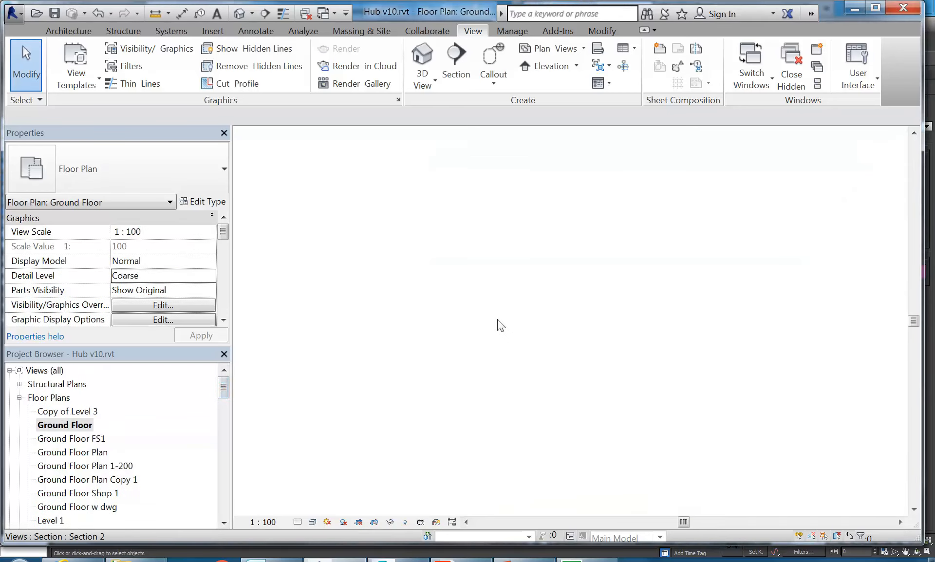
{"action": "scroll", "coordinate": [497, 307], "scroll_direction": "down", "scroll_amount": 5}
{"action": "middle_click_drag", "start_coordinate": [494, 299], "coordinate": [416, 259]}
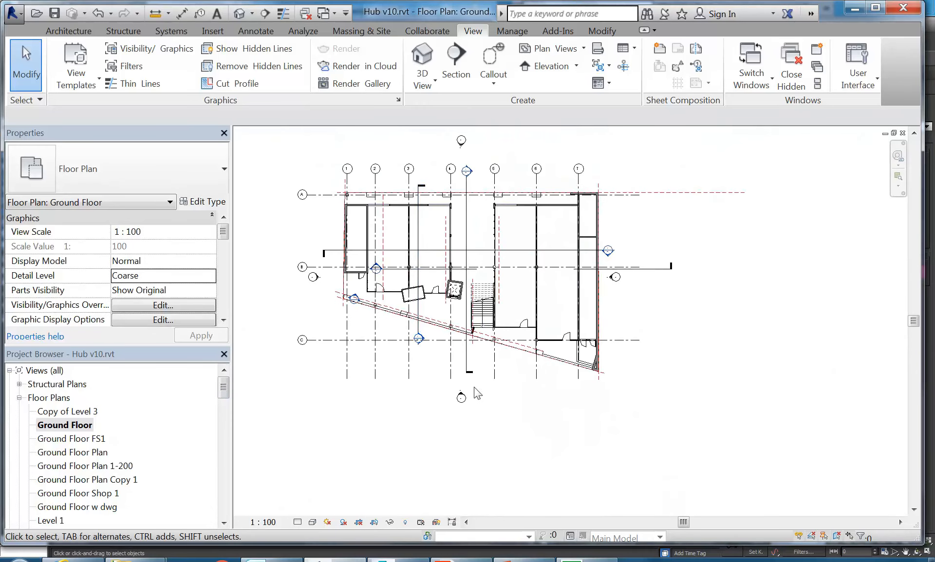
{"action": "middle_click_drag", "start_coordinate": [476, 392], "coordinate": [439, 428]}
{"action": "scroll", "coordinate": [439, 427], "scroll_direction": "up", "scroll_amount": 2}
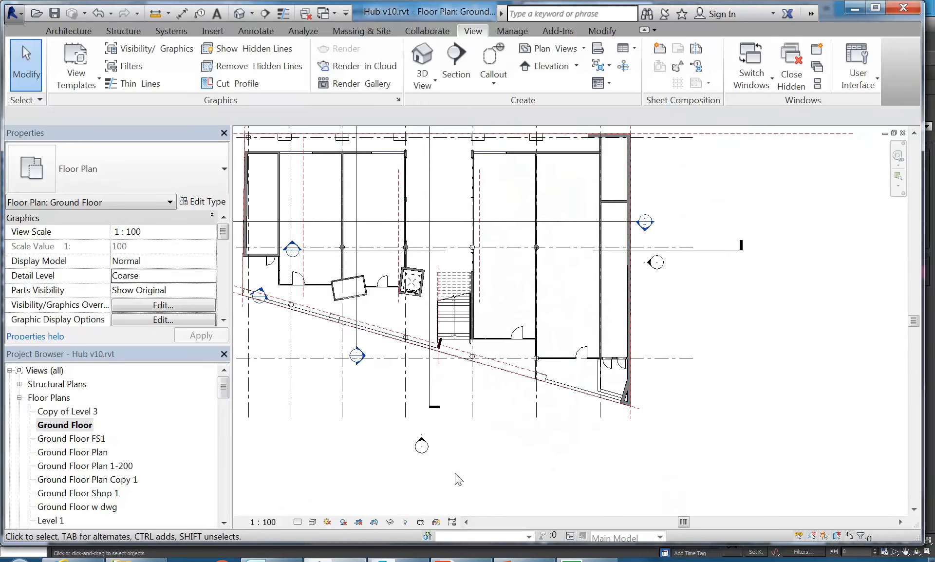
{"action": "middle_click_drag", "start_coordinate": [462, 384], "coordinate": [453, 395]}
Create a walkthrough whose path curves from outside the entrance, up along the staircase, and turns toward grid 4 beyond it
{"action": "left_click", "coordinate": [252, 13]}
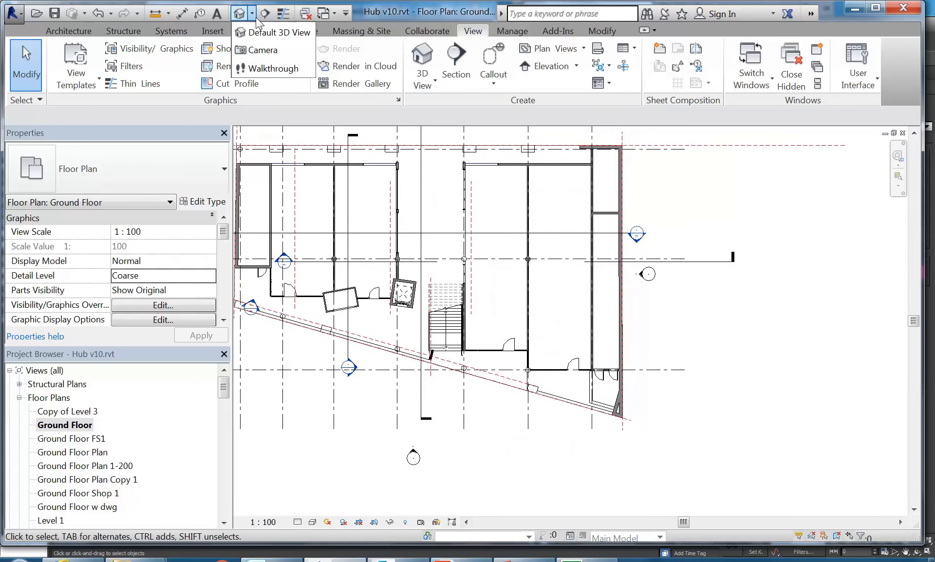
{"action": "left_click", "coordinate": [257, 65]}
{"action": "scroll", "coordinate": [456, 412], "scroll_direction": "down", "scroll_amount": 1}
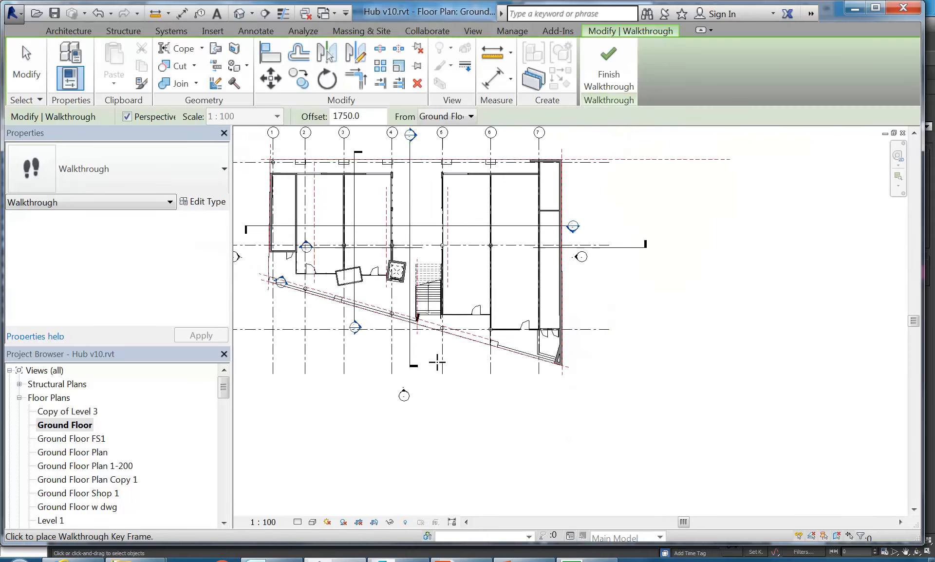
{"action": "left_click", "coordinate": [520, 455]}
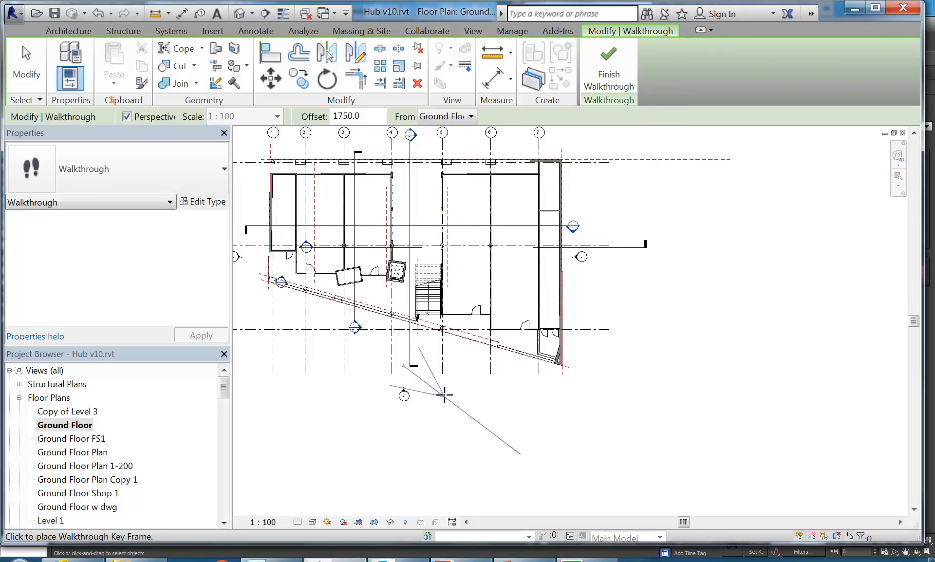
{"action": "left_click", "coordinate": [463, 405]}
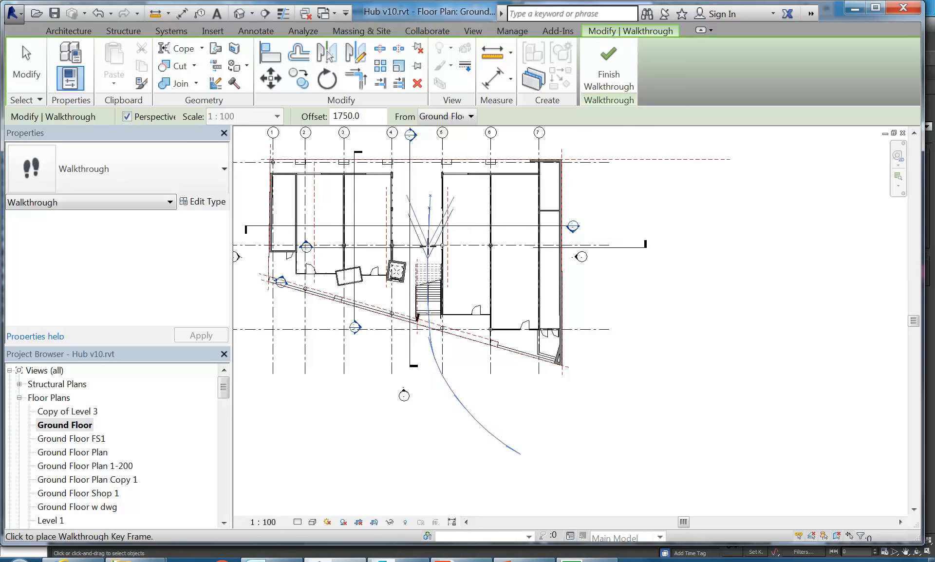
{"action": "left_click", "coordinate": [423, 234]}
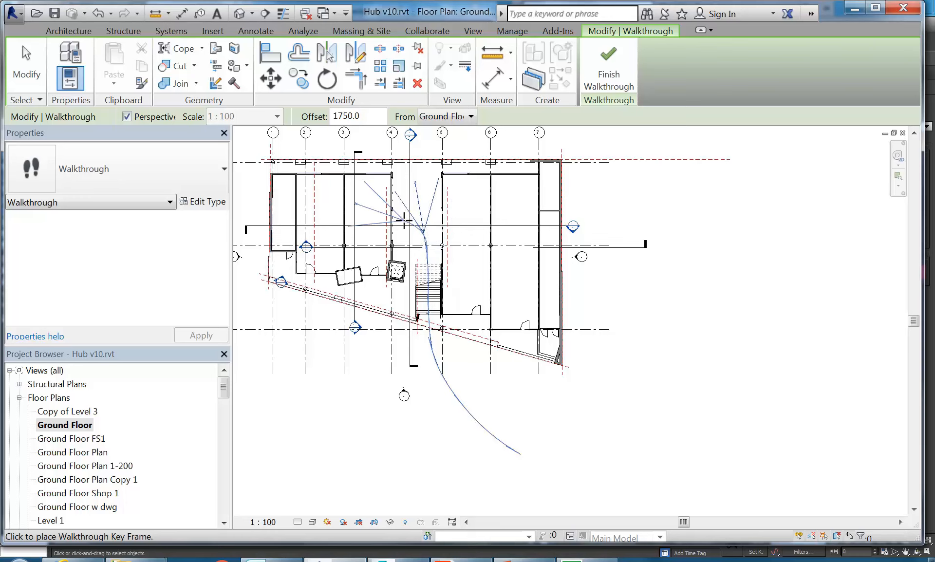
{"action": "left_click", "coordinate": [410, 222]}
{"action": "right_click", "coordinate": [538, 194]}
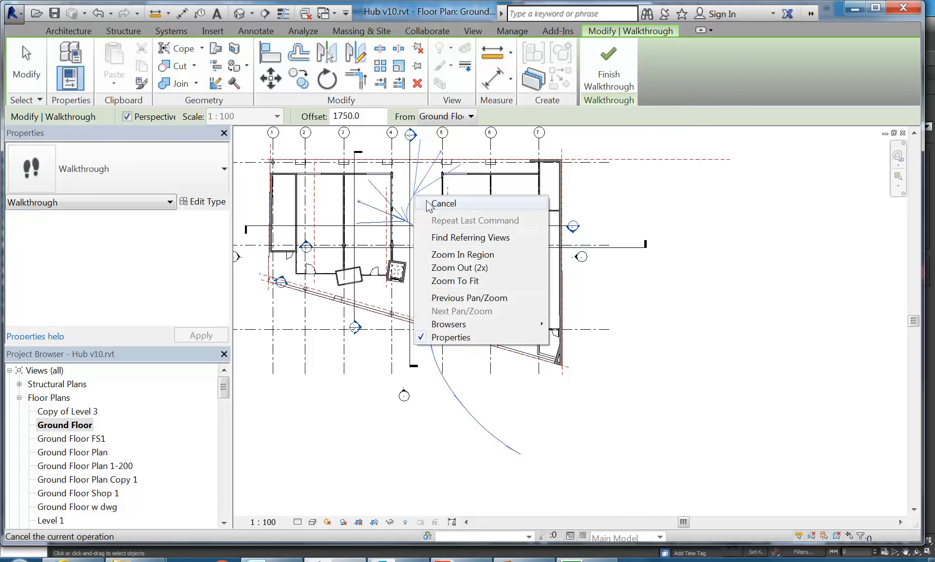
{"action": "left_click", "coordinate": [553, 203]}
Edit the new walkthrough, open its camera view, step back to the earlier key frames and play it through
{"action": "scroll", "coordinate": [434, 266], "scroll_direction": "up", "scroll_amount": 3}
{"action": "scroll", "coordinate": [433, 267], "scroll_direction": "down", "scroll_amount": 2}
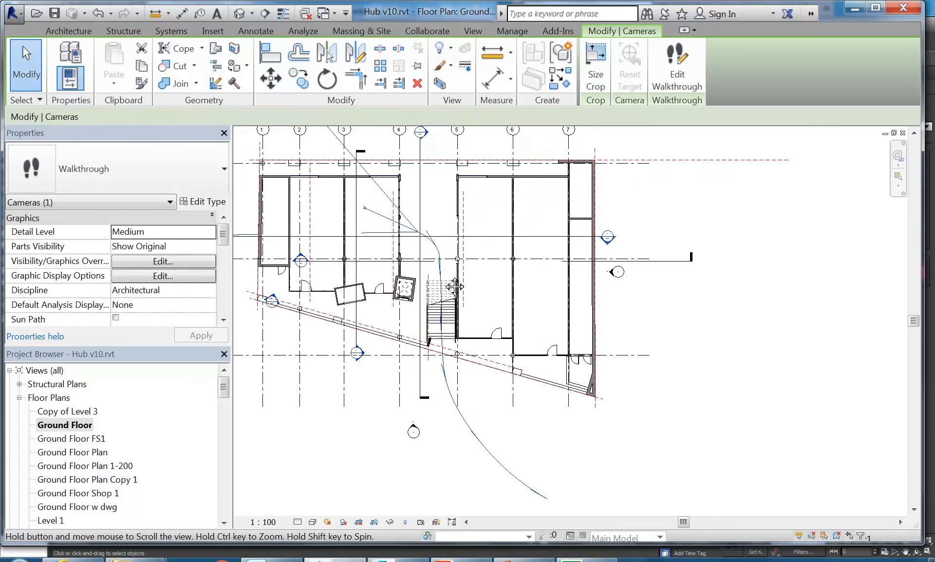
{"action": "left_click", "coordinate": [677, 68]}
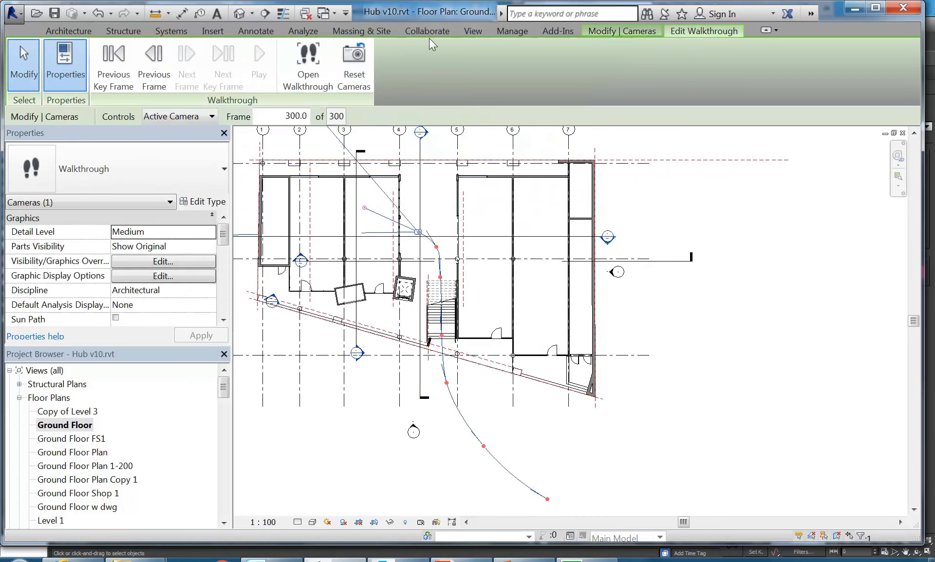
{"action": "left_click", "coordinate": [311, 62]}
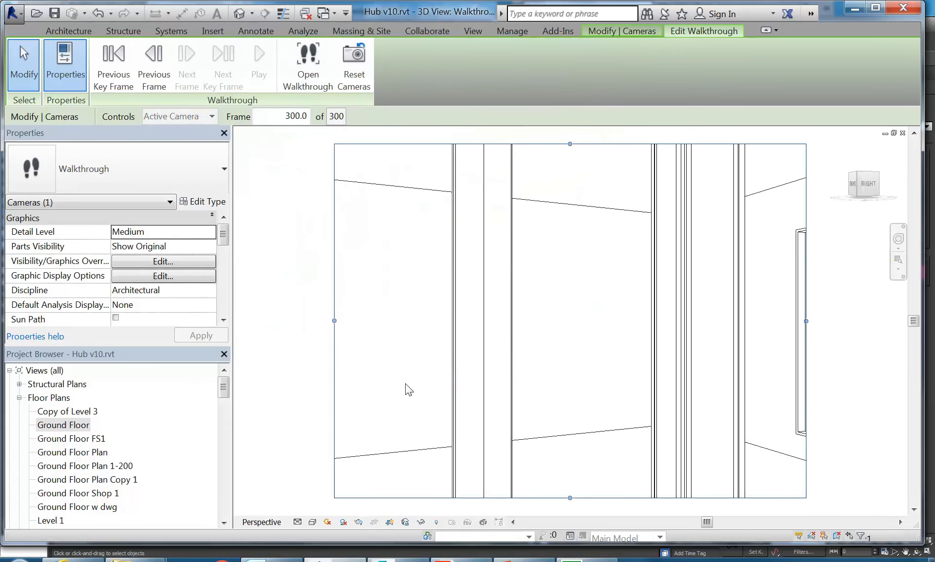
{"action": "left_click", "coordinate": [115, 67]}
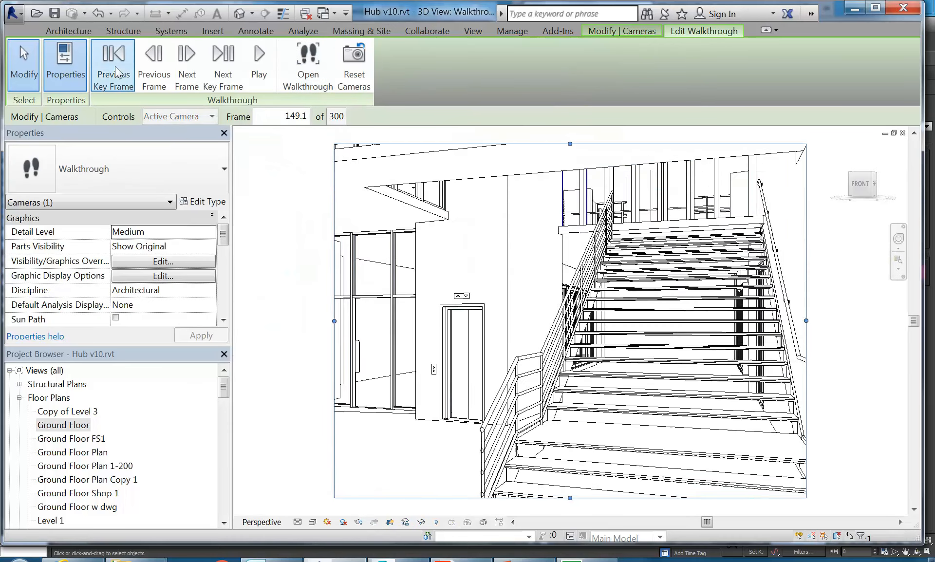
{"action": "left_click", "coordinate": [259, 68]}
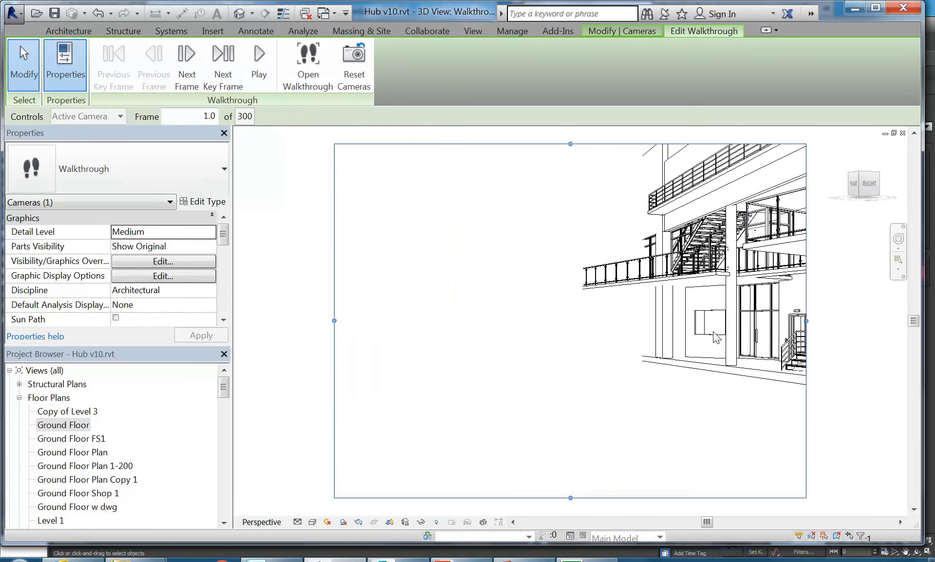
{"action": "left_click", "coordinate": [262, 54]}
Locate Walkthrough 4 among the project's walkthroughs and reopen the Ground Floor plan
{"action": "left_click_drag", "start_coordinate": [229, 391], "coordinate": [212, 485]}
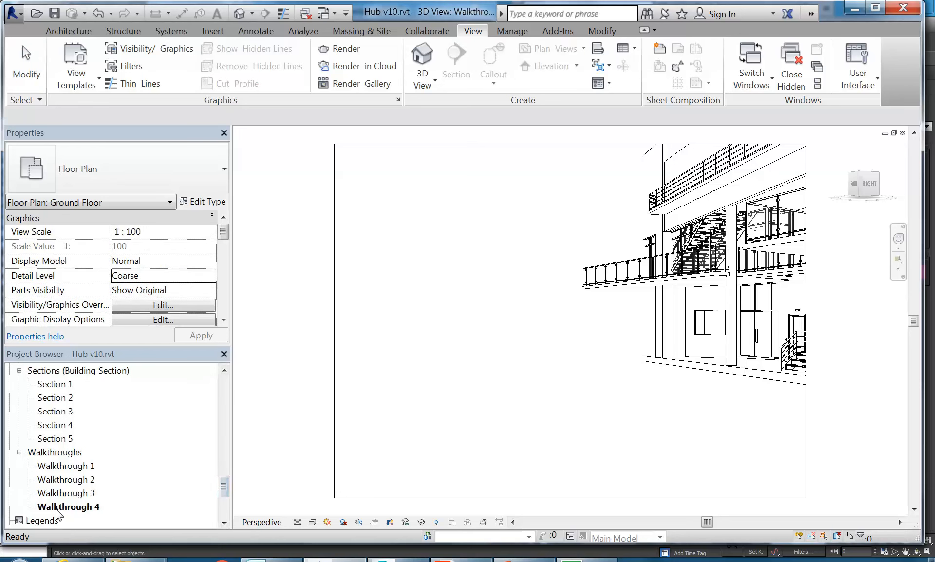
{"action": "left_click", "coordinate": [57, 507]}
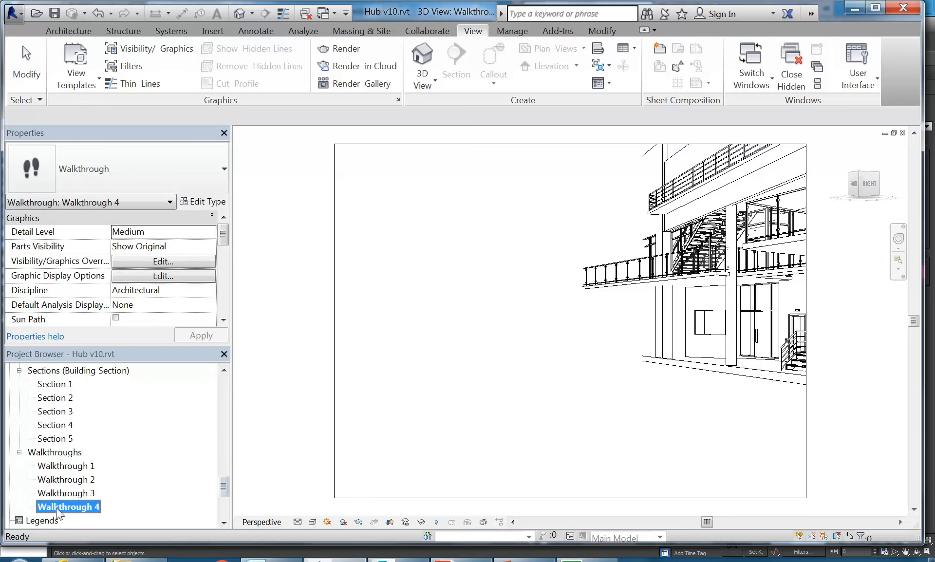
{"action": "left_click_drag", "start_coordinate": [223, 492], "coordinate": [234, 404]}
{"action": "double_click", "coordinate": [54, 371]}
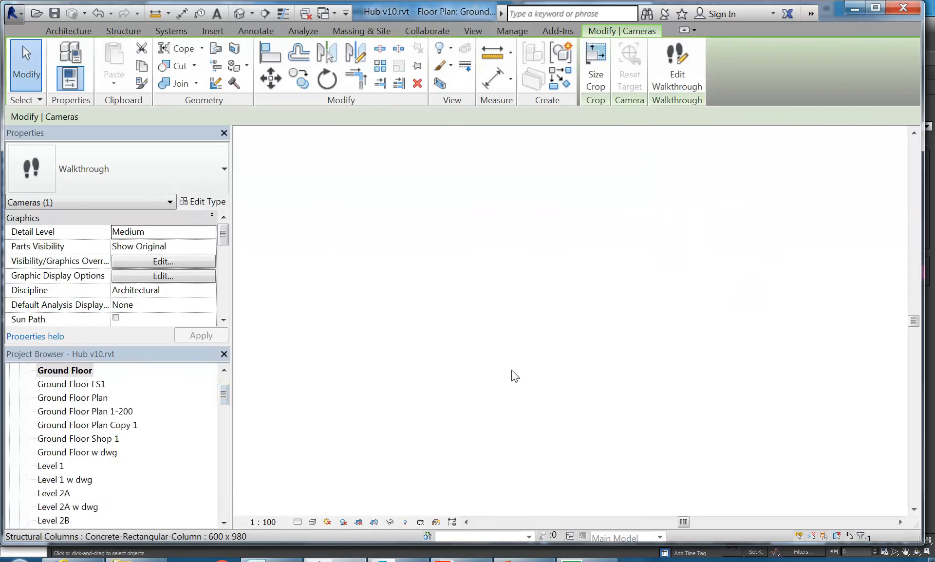
Open the West elevation from its marker in the Ground Floor plan and examine the levels along the staircase
{"action": "left_click", "coordinate": [294, 271]}
{"action": "scroll", "coordinate": [354, 297], "scroll_direction": "up", "scroll_amount": 2}
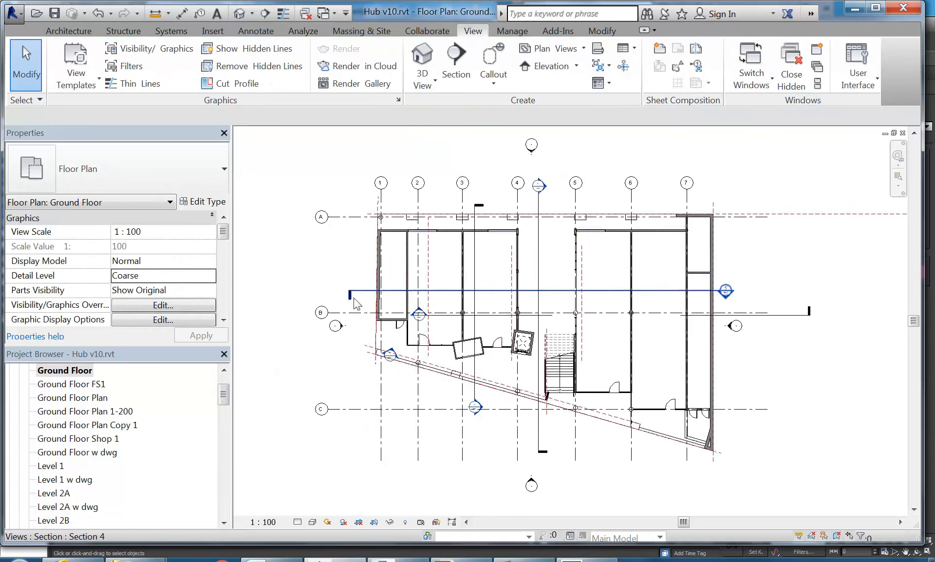
{"action": "scroll", "coordinate": [368, 311], "scroll_direction": "down", "scroll_amount": 1}
{"action": "middle_click_drag", "start_coordinate": [368, 311], "coordinate": [344, 300]}
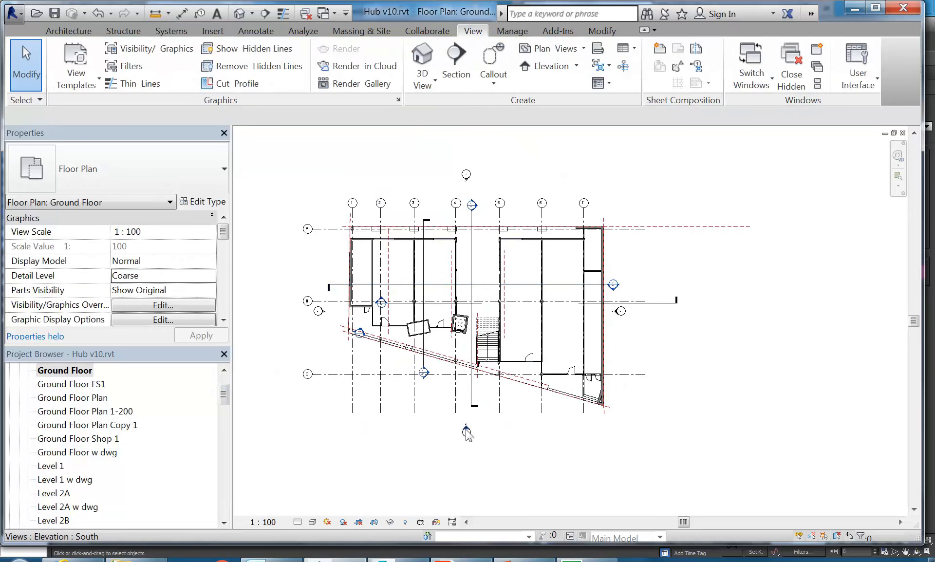
{"action": "left_click", "coordinate": [318, 311]}
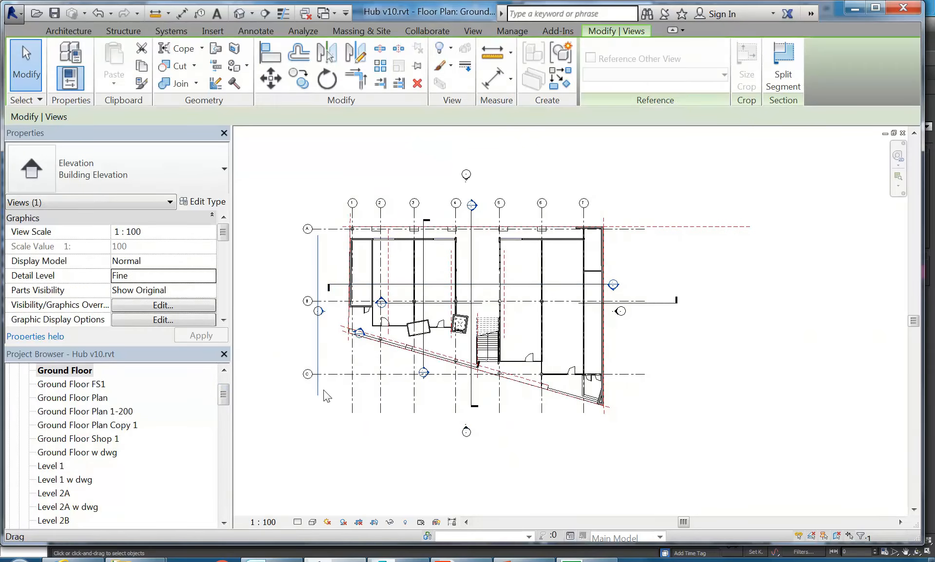
{"action": "double_click", "coordinate": [320, 312]}
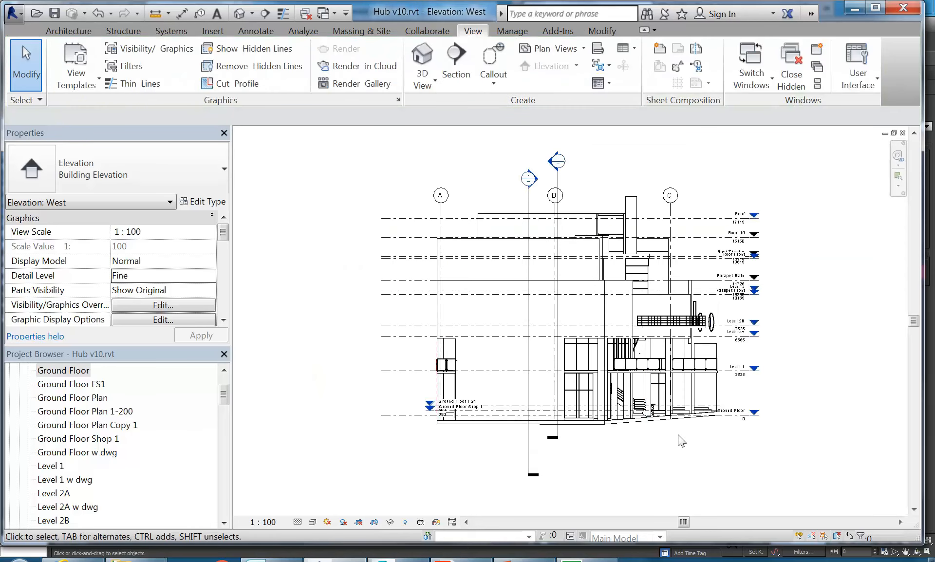
{"action": "scroll", "coordinate": [678, 466], "scroll_direction": "up", "scroll_amount": 1}
{"action": "middle_click_drag", "start_coordinate": [677, 463], "coordinate": [692, 491]}
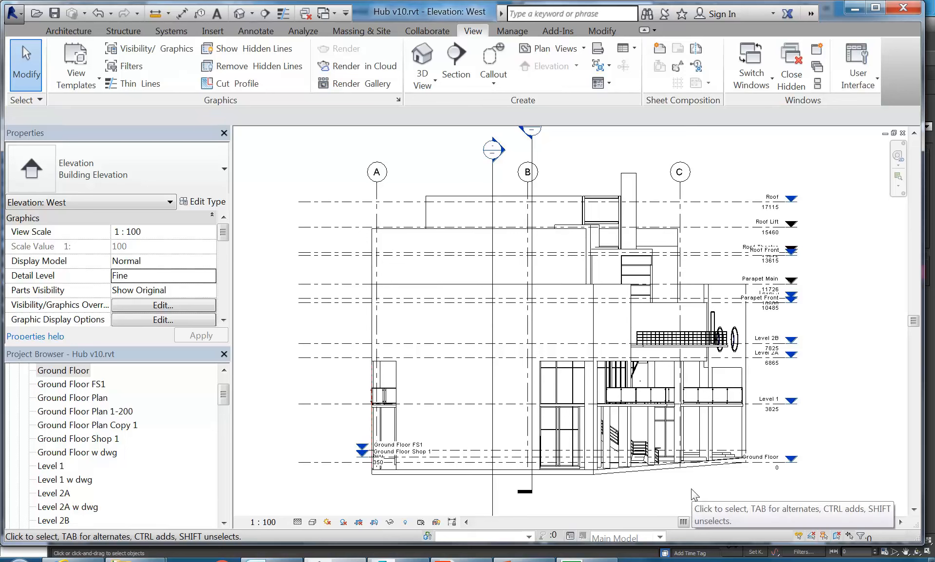
{"action": "mouse_move", "coordinate": [465, 397]}
{"action": "middle_mouse_down"}
{"action": "mouse_move", "coordinate": [363, 328]}
{"action": "mouse_move", "coordinate": [367, 336]}
{"action": "middle_mouse_up"}
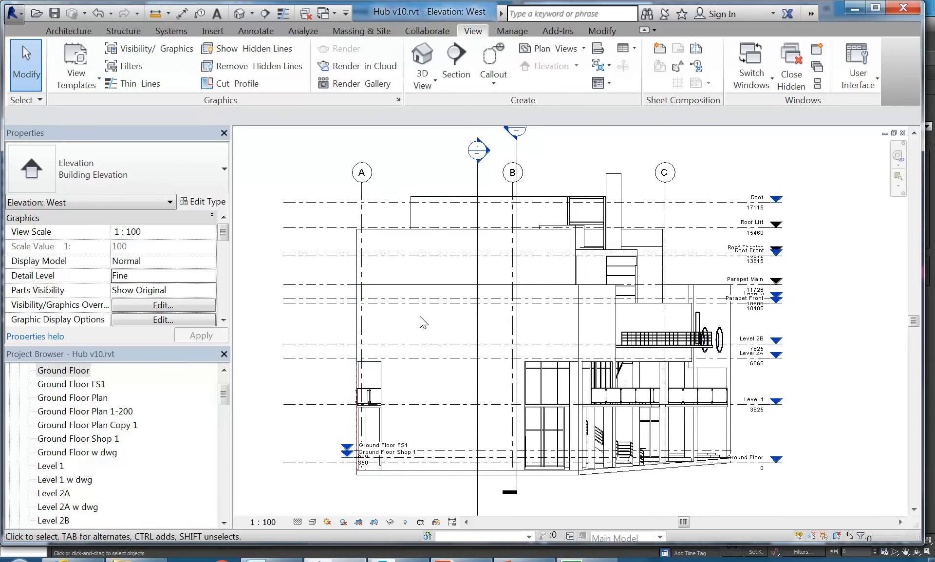
{"action": "middle_click_drag", "start_coordinate": [423, 322], "coordinate": [414, 321]}
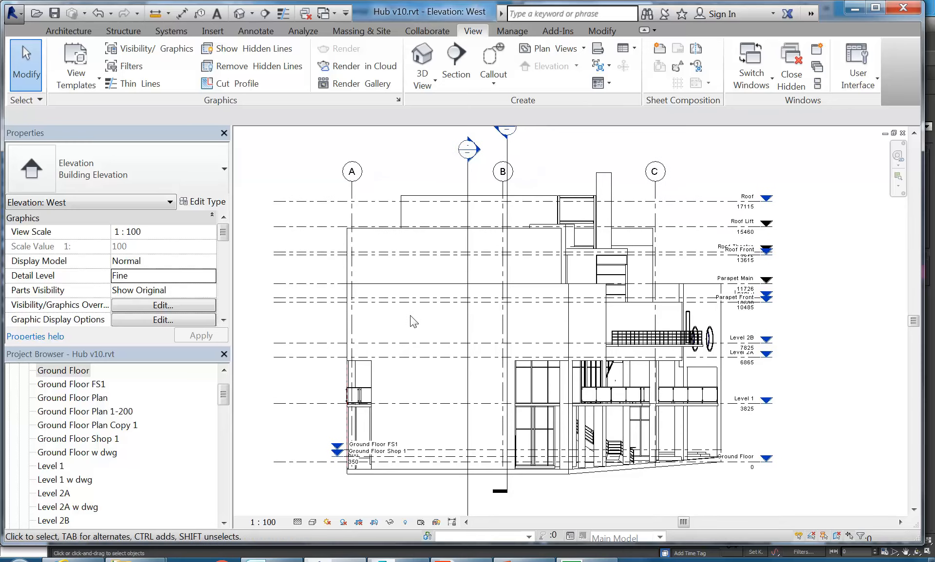
{"action": "middle_click_drag", "start_coordinate": [410, 319], "coordinate": [412, 322]}
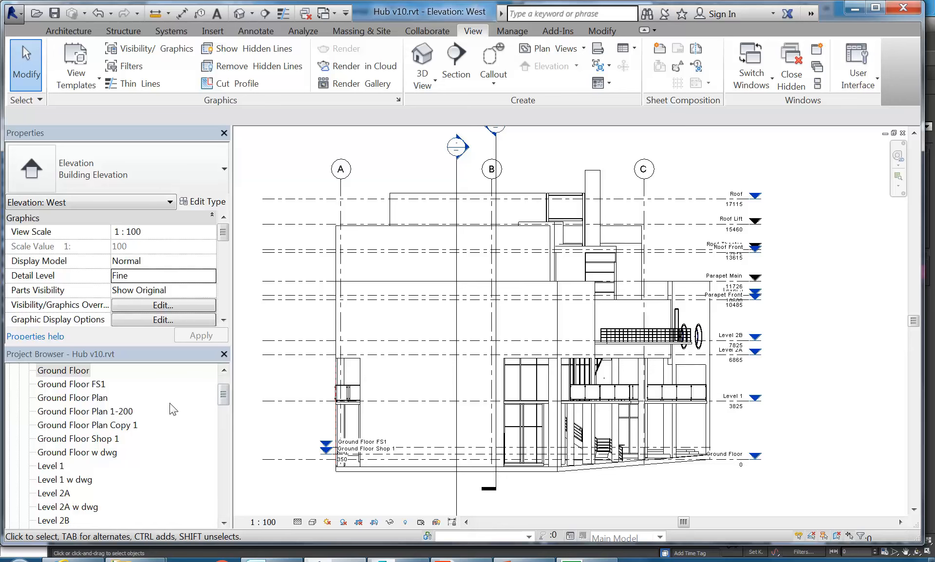
Show the camera of 3D View 8 in the West elevation
{"action": "left_click_drag", "start_coordinate": [226, 388], "coordinate": [215, 460]}
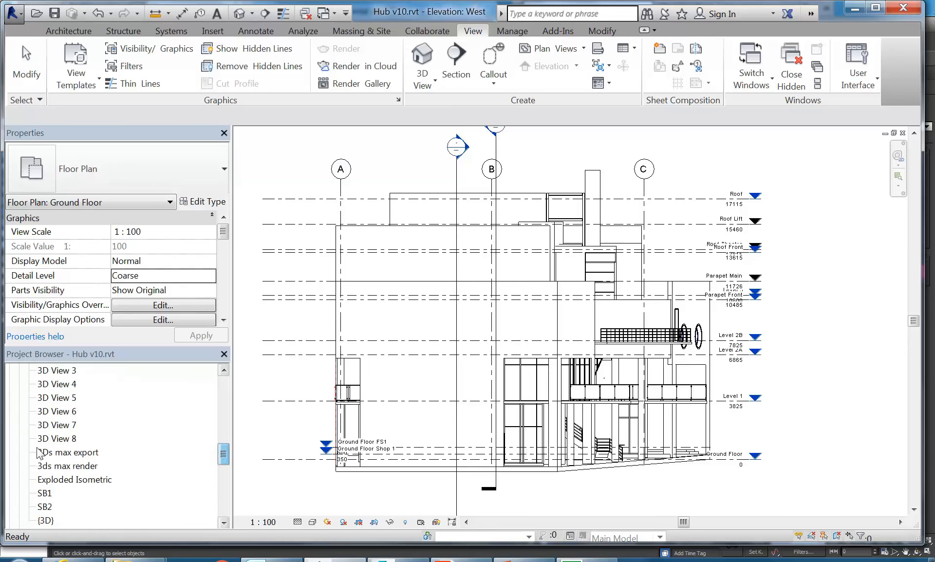
{"action": "left_click", "coordinate": [52, 439]}
{"action": "right_click", "coordinate": [53, 440]}
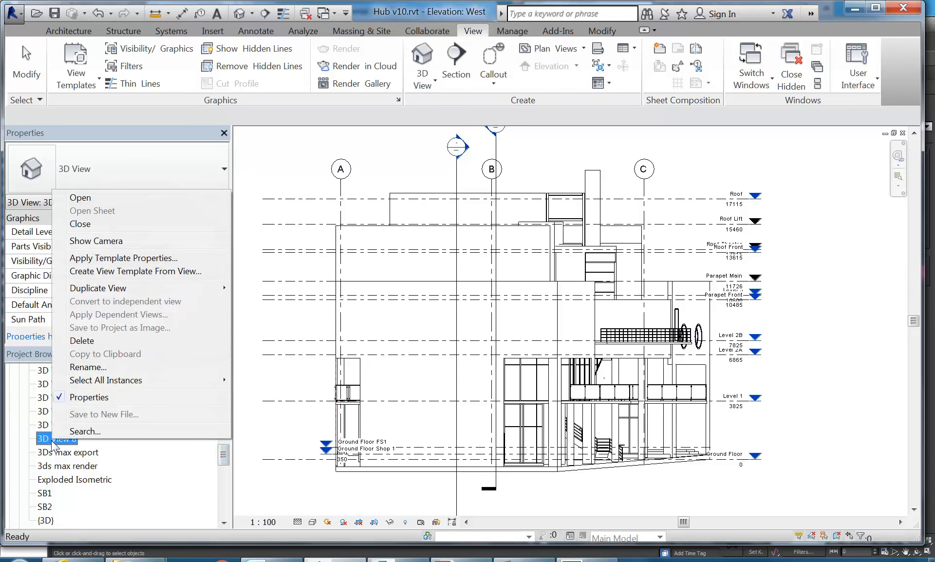
{"action": "left_click", "coordinate": [114, 243]}
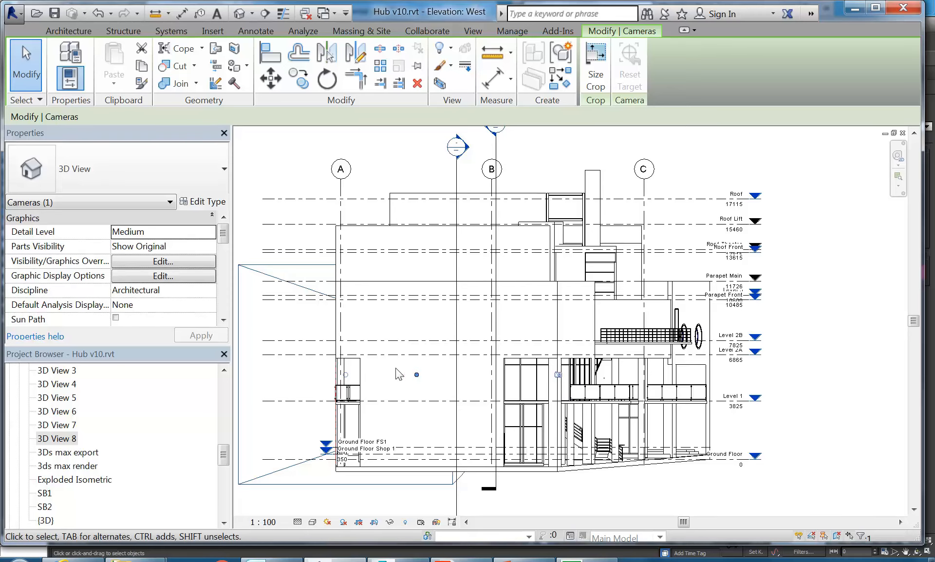
Show the camera of Walkthrough 4 in the West elevation and start editing the walkthrough
{"action": "left_click_drag", "start_coordinate": [225, 458], "coordinate": [223, 491]}
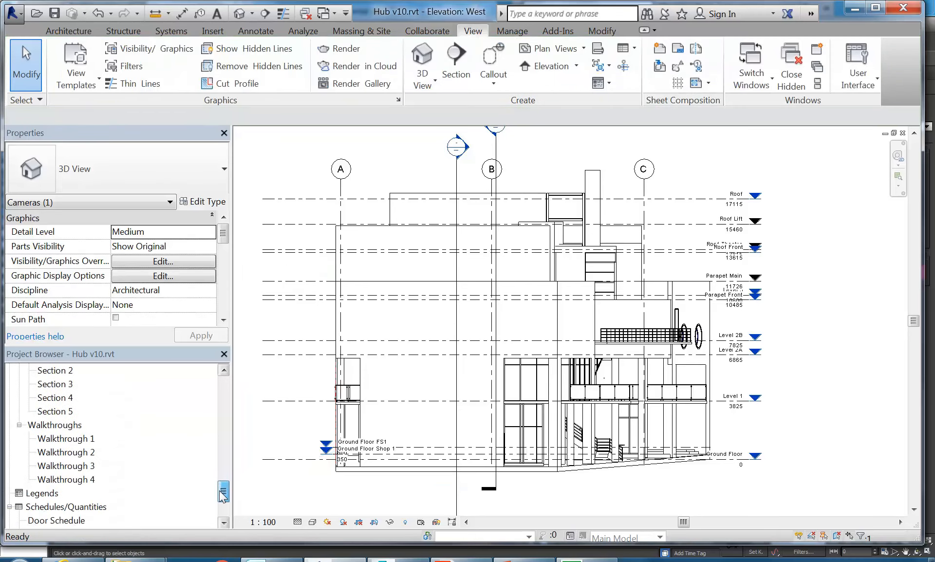
{"action": "left_click", "coordinate": [60, 479]}
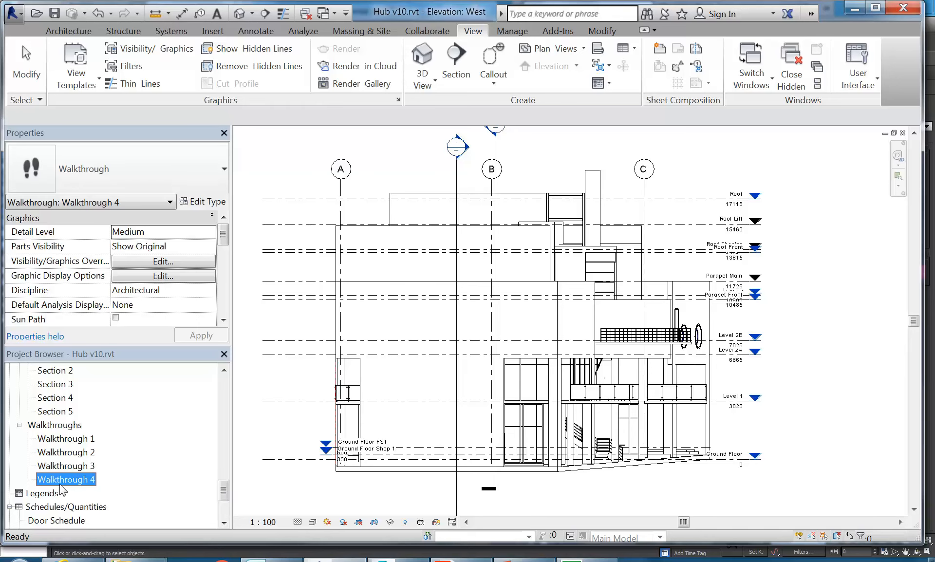
{"action": "right_click", "coordinate": [64, 481]}
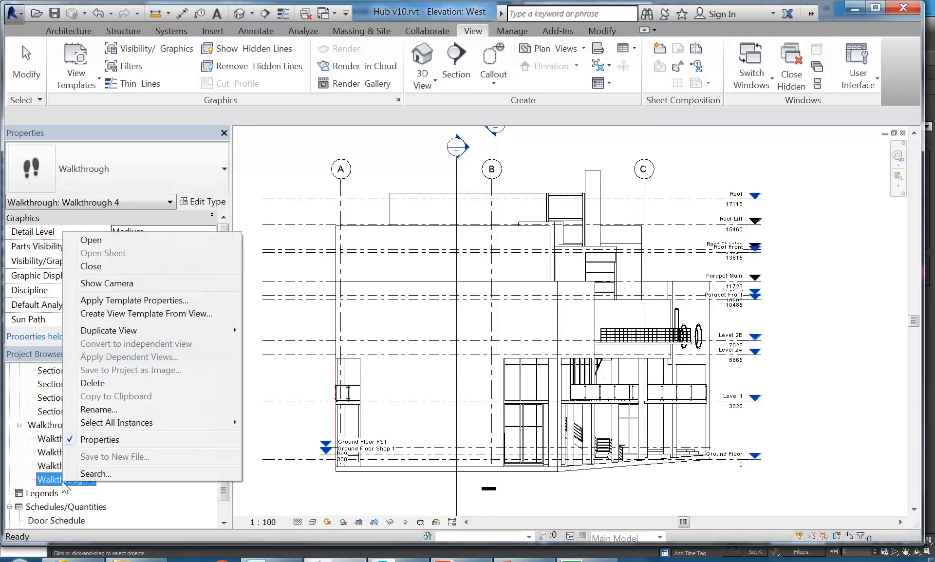
{"action": "left_click", "coordinate": [133, 283]}
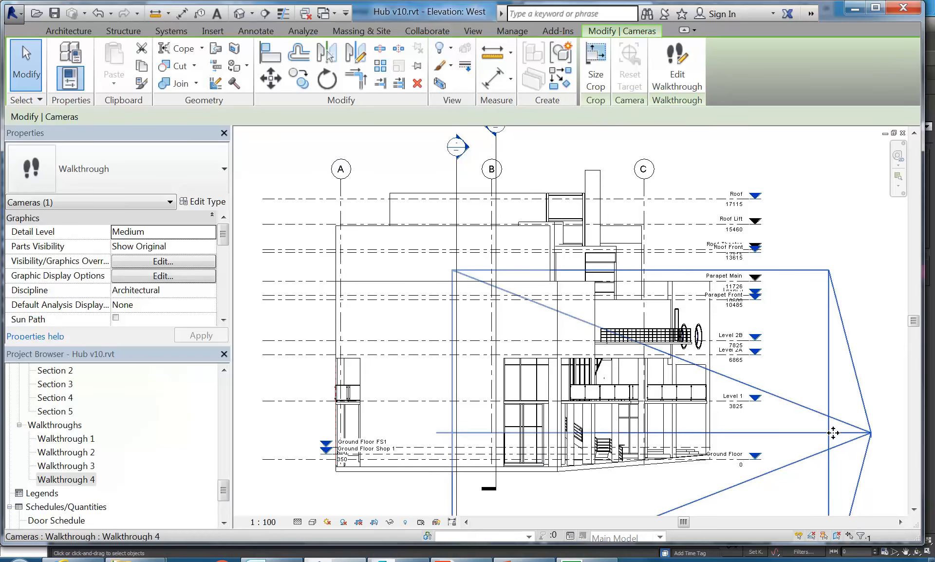
{"action": "middle_click_drag", "start_coordinate": [833, 432], "coordinate": [694, 397]}
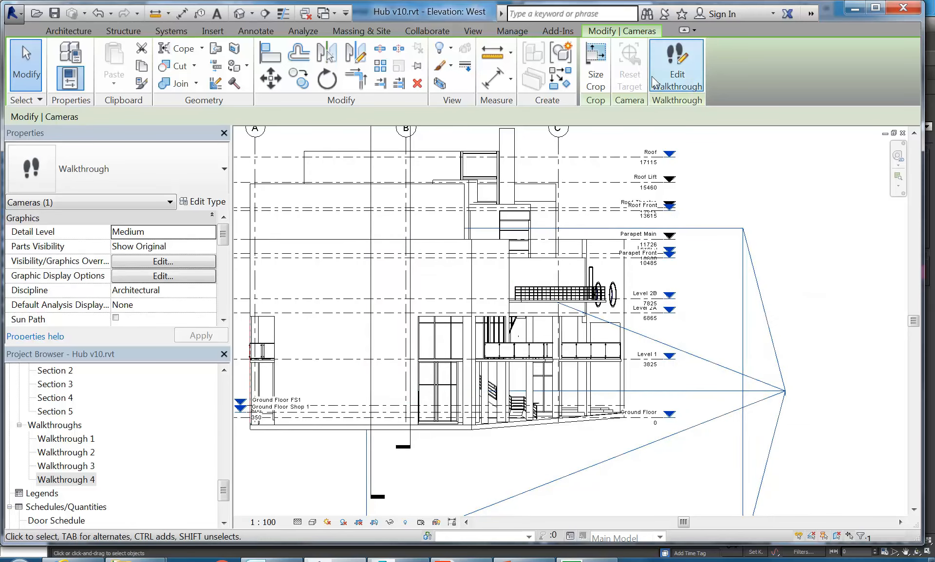
{"action": "left_click", "coordinate": [678, 74]}
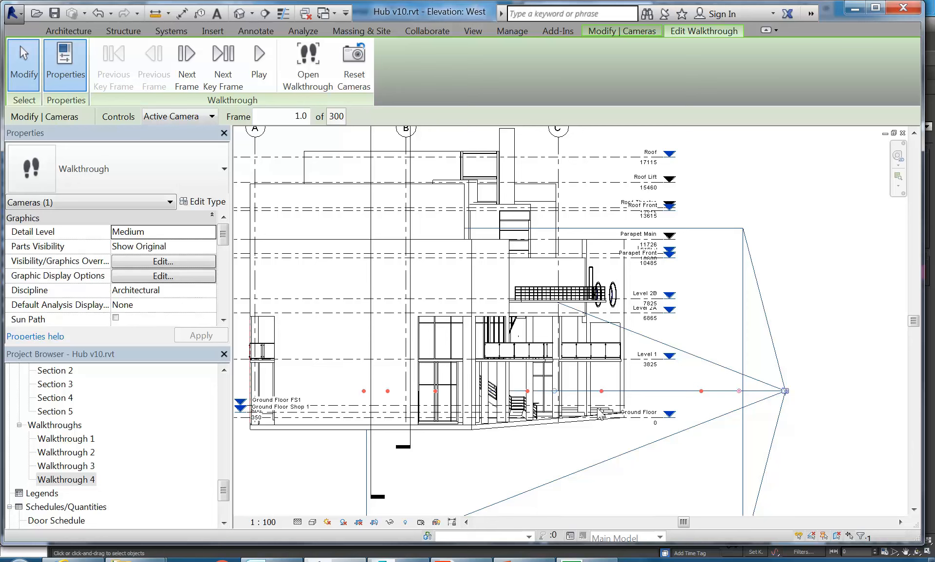
Try to tilt the camera at frame 1 by moving its target point upward in the West elevation
{"action": "middle_click_drag", "start_coordinate": [518, 395], "coordinate": [552, 389]}
{"action": "scroll", "coordinate": [552, 388], "scroll_direction": "up", "scroll_amount": 5}
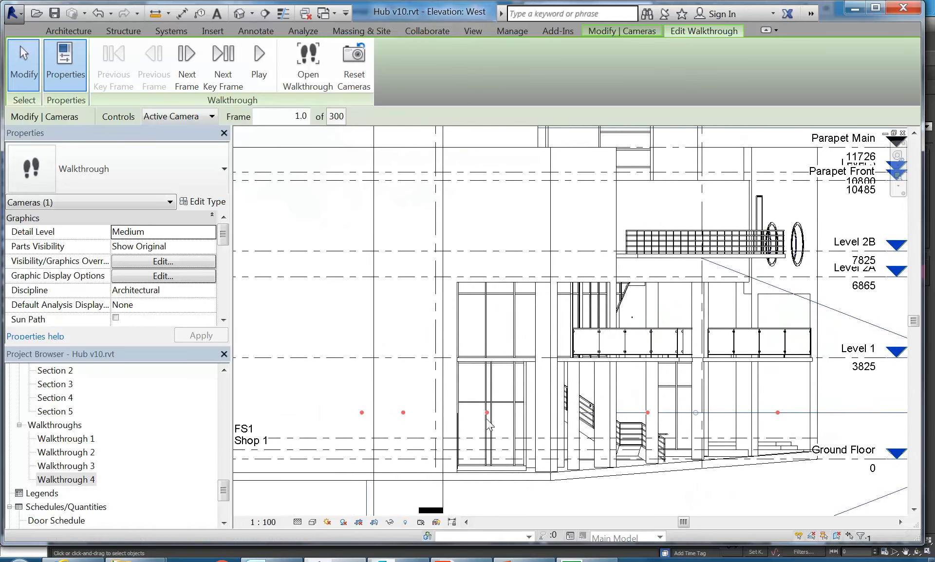
{"action": "scroll", "coordinate": [573, 412], "scroll_direction": "down", "scroll_amount": 3}
{"action": "middle_click_drag", "start_coordinate": [556, 416], "coordinate": [461, 395]}
{"action": "scroll", "coordinate": [465, 395], "scroll_direction": "up", "scroll_amount": 1}
{"action": "scroll", "coordinate": [530, 426], "scroll_direction": "down", "scroll_amount": 1}
{"action": "middle_click_drag", "start_coordinate": [541, 446], "coordinate": [528, 445]}
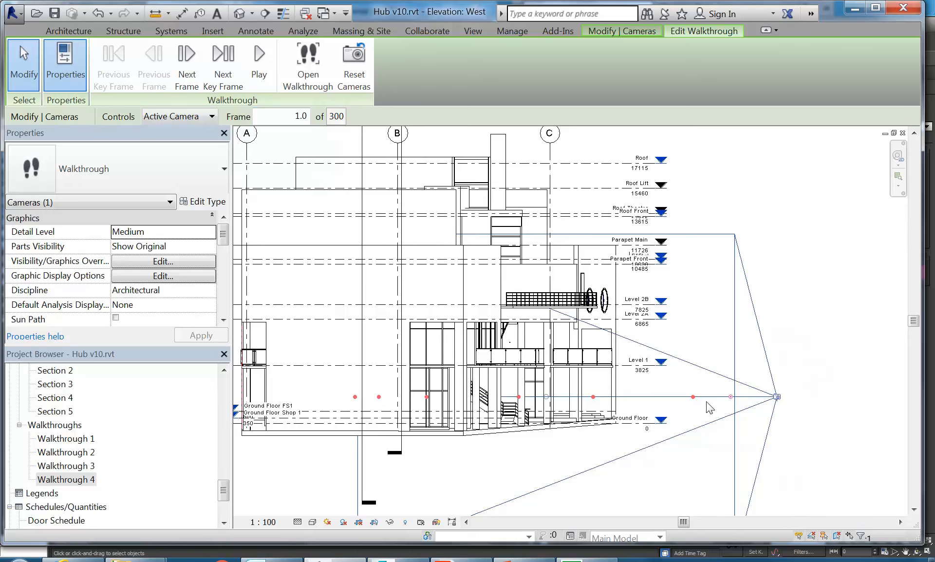
{"action": "mouse_move", "coordinate": [731, 398]}
{"action": "left_mouse_down"}
{"action": "mouse_move", "coordinate": [727, 373]}
{"action": "mouse_move", "coordinate": [728, 382]}
{"action": "left_mouse_up"}
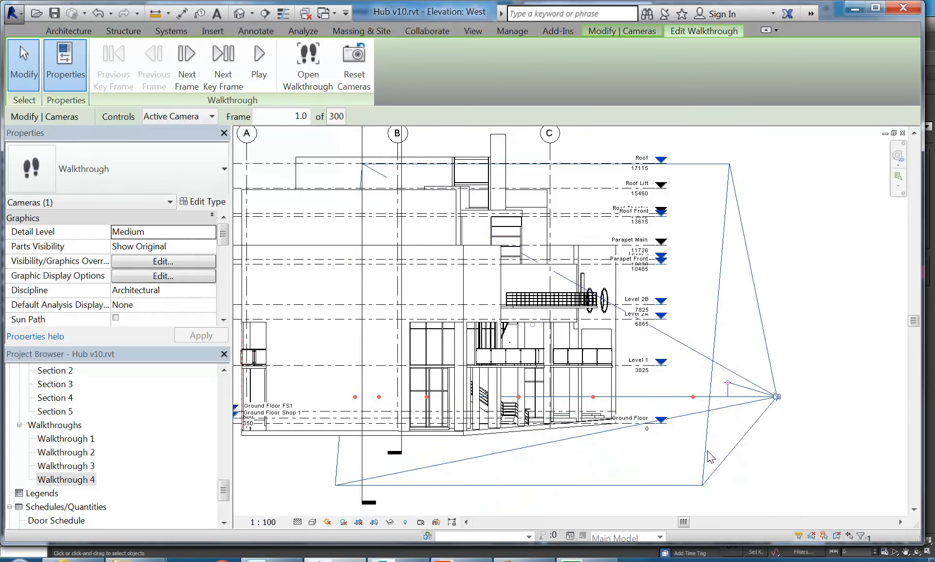
{"action": "key", "text": "Escape"}
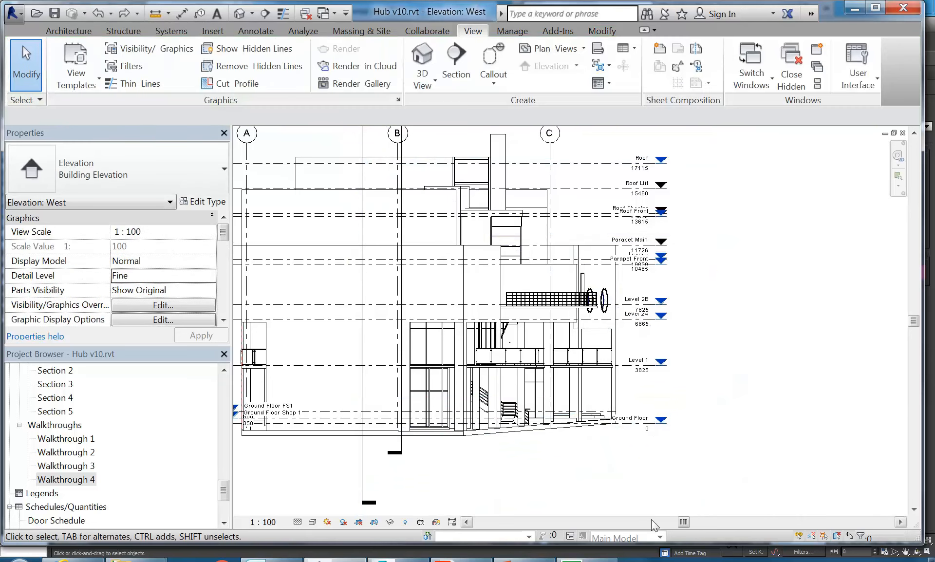
Show the camera of Walkthrough 4 again, edit the walkthrough and set its controls to Path
{"action": "right_click", "coordinate": [65, 480]}
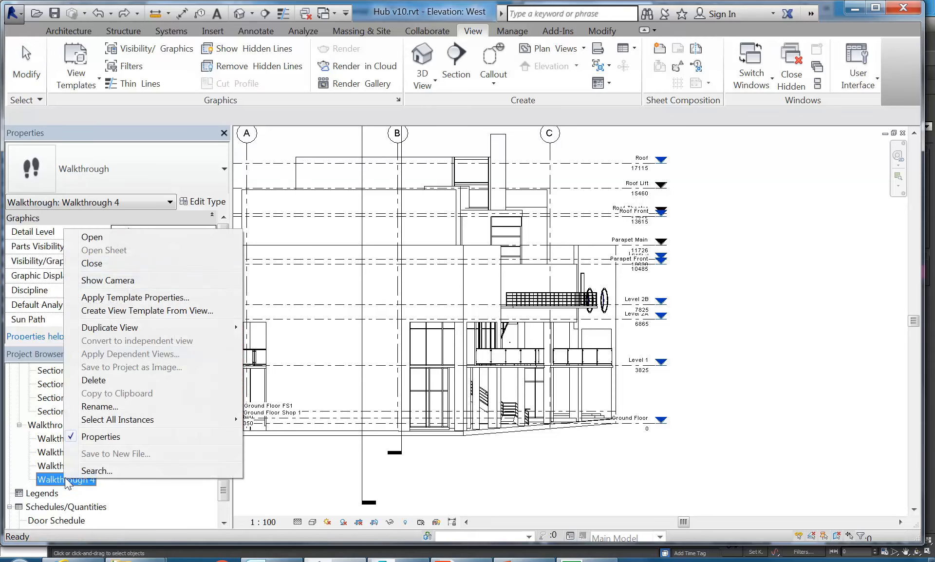
{"action": "left_click", "coordinate": [112, 277]}
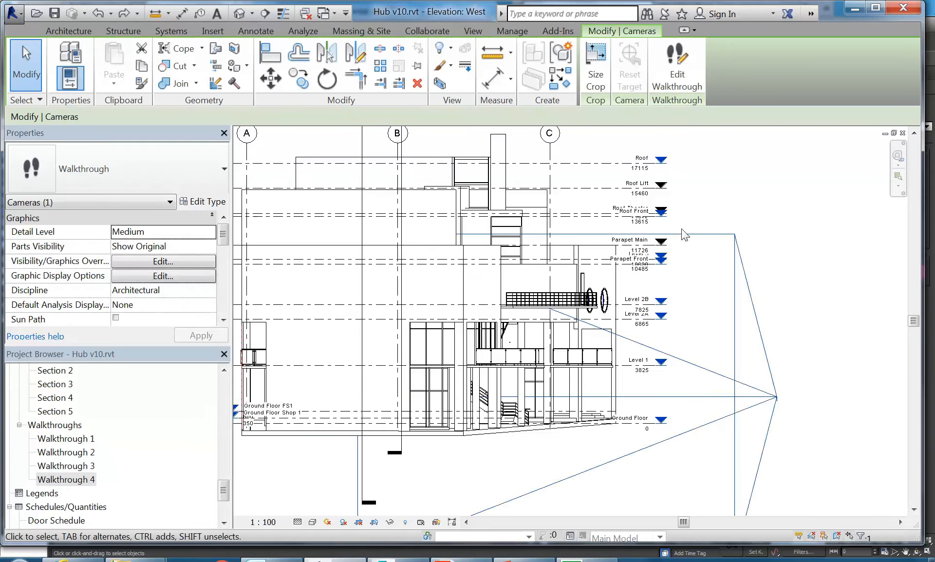
{"action": "left_click", "coordinate": [678, 64]}
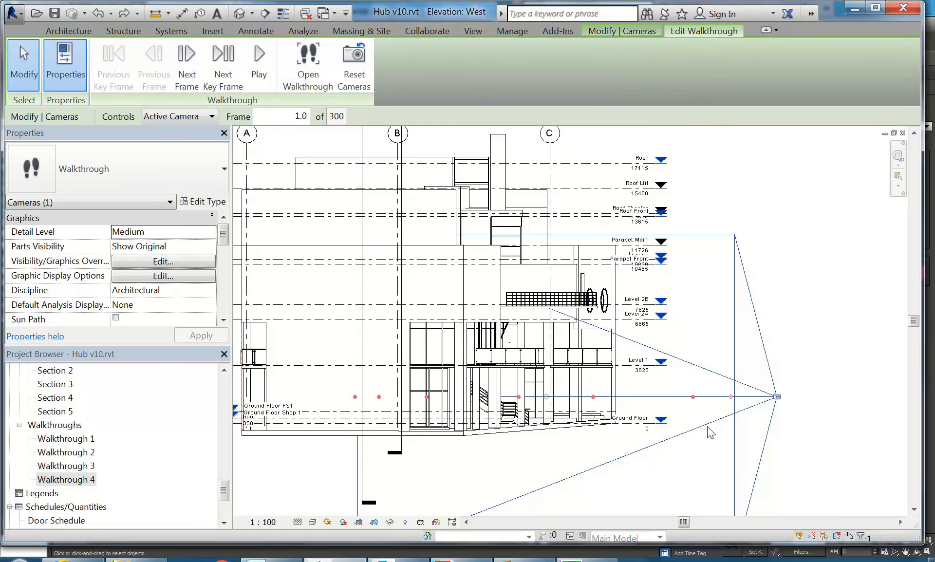
{"action": "left_click", "coordinate": [174, 117]}
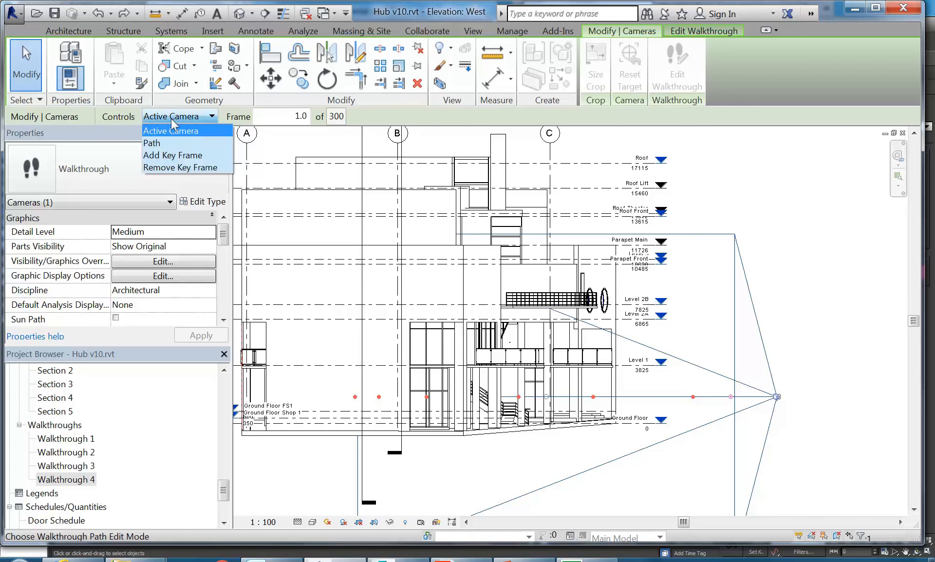
{"action": "left_click", "coordinate": [165, 143]}
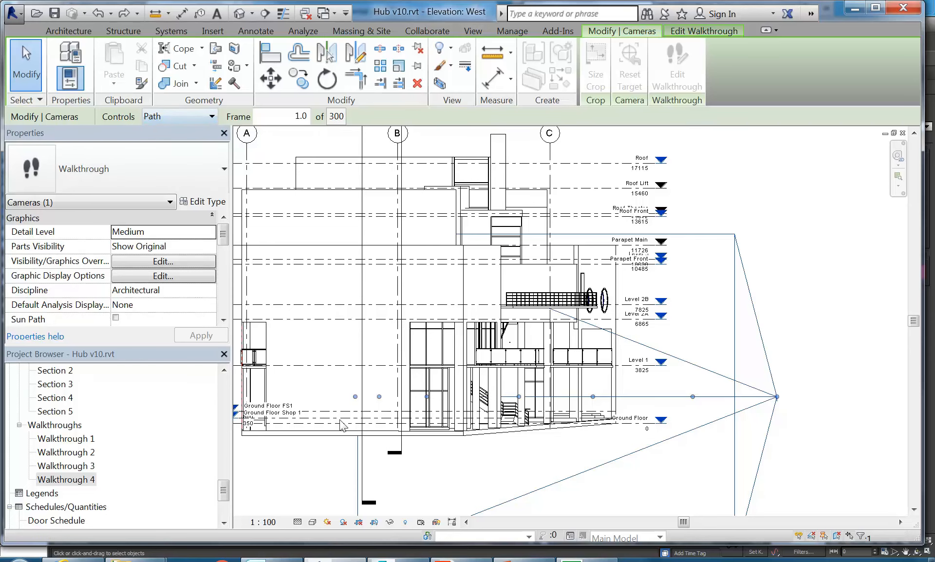
Raise the last two key frames of the path from the ground floor to above Level 1
{"action": "scroll", "coordinate": [335, 431], "scroll_direction": "up", "scroll_amount": 3}
{"action": "left_click_drag", "start_coordinate": [351, 437], "coordinate": [343, 353]}
{"action": "left_click_drag", "start_coordinate": [388, 436], "coordinate": [399, 371]}
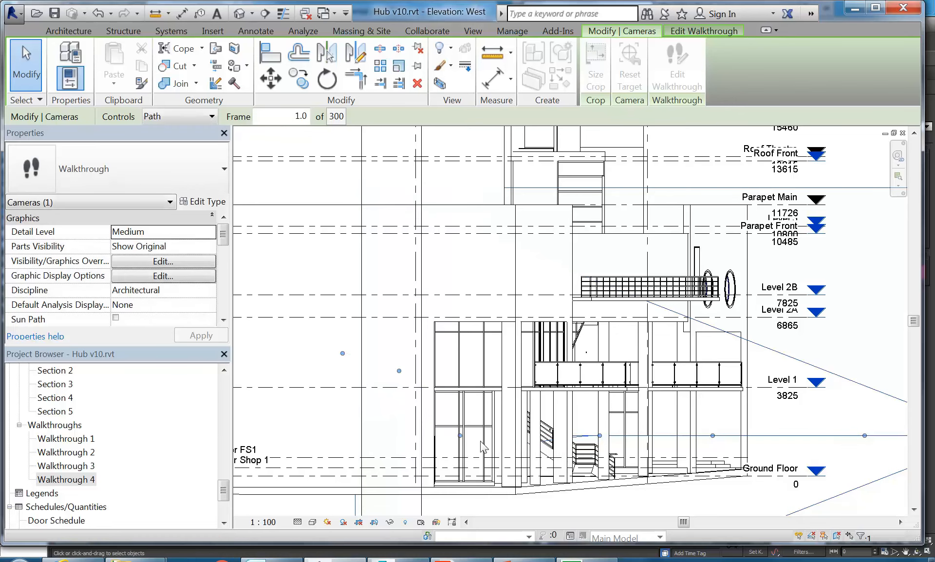
Display the West elevation as a wireframe so the staircase shows behind the walls
{"action": "left_click", "coordinate": [313, 522]}
{"action": "left_click", "coordinate": [335, 429]}
{"action": "middle_click_drag", "start_coordinate": [335, 429], "coordinate": [360, 416]}
{"action": "scroll", "coordinate": [573, 419], "scroll_direction": "up", "scroll_amount": 4}
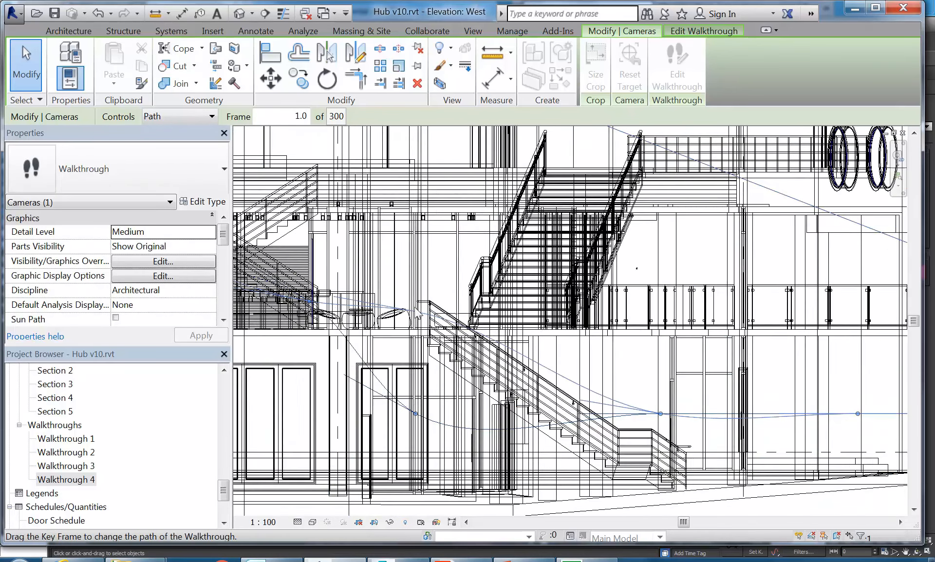
Even out the heights of the key frames around the top of the stairs above Level 1, keeping the walkthrough in editing
{"action": "middle_click_drag", "start_coordinate": [481, 324], "coordinate": [640, 354]}
{"action": "scroll", "coordinate": [475, 326], "scroll_direction": "up", "scroll_amount": 1}
{"action": "left_click", "coordinate": [467, 329]}
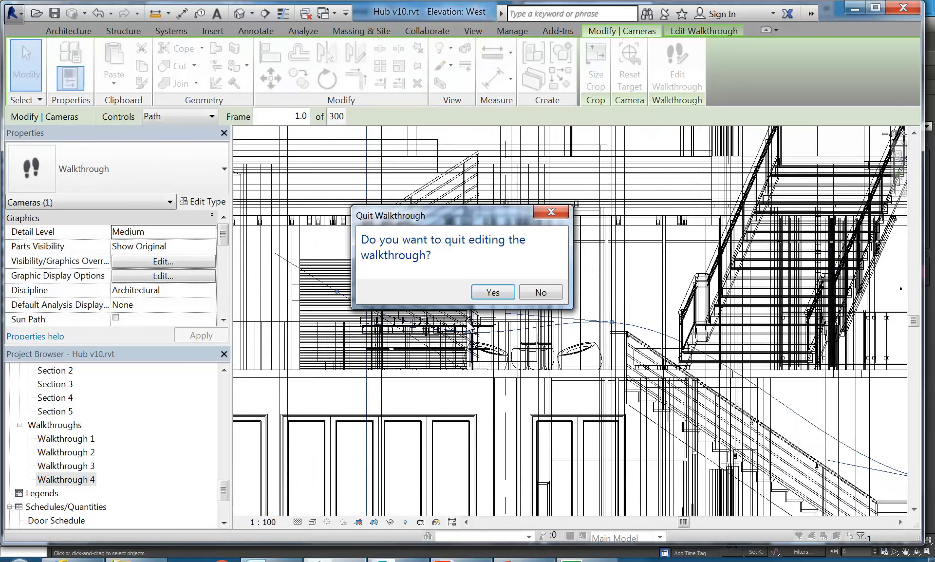
{"action": "left_click", "coordinate": [538, 293]}
{"action": "left_click_drag", "start_coordinate": [470, 335], "coordinate": [472, 309]}
{"action": "middle_click_drag", "start_coordinate": [635, 317], "coordinate": [552, 312]}
{"action": "scroll", "coordinate": [541, 313], "scroll_direction": "up", "scroll_amount": 1}
{"action": "left_click", "coordinate": [526, 317]}
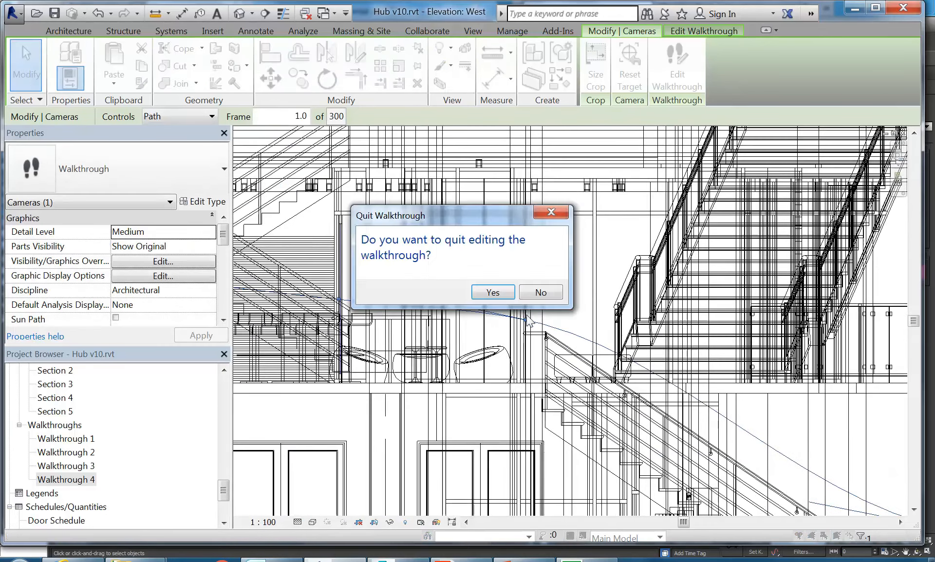
{"action": "left_click", "coordinate": [539, 293]}
{"action": "left_click_drag", "start_coordinate": [528, 311], "coordinate": [528, 309]}
Raise the key frame above the foot of the staircase slightly so the path rises with the stairs
{"action": "scroll", "coordinate": [542, 326], "scroll_direction": "down", "scroll_amount": 2}
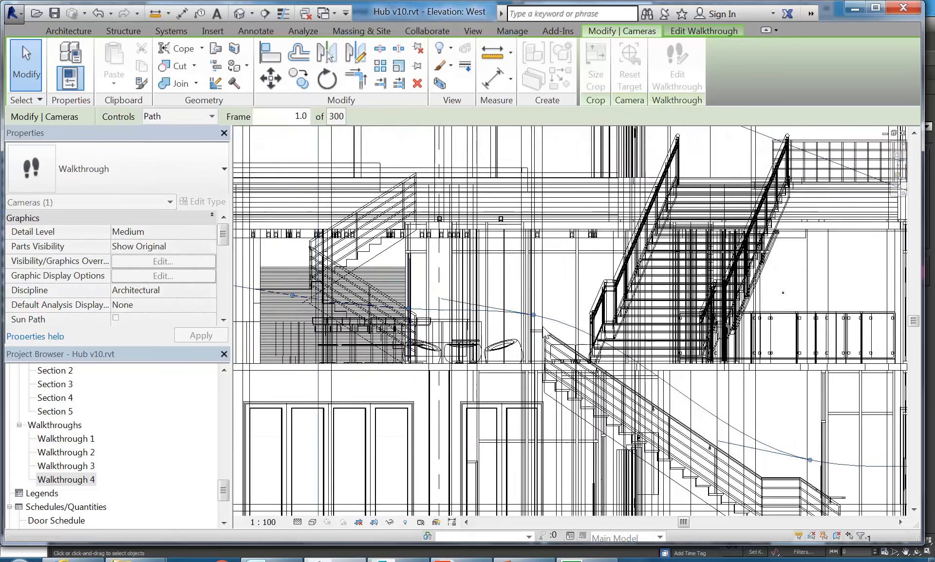
{"action": "middle_click_drag", "start_coordinate": [701, 398], "coordinate": [547, 327]}
{"action": "scroll", "coordinate": [547, 326], "scroll_direction": "up", "scroll_amount": 1}
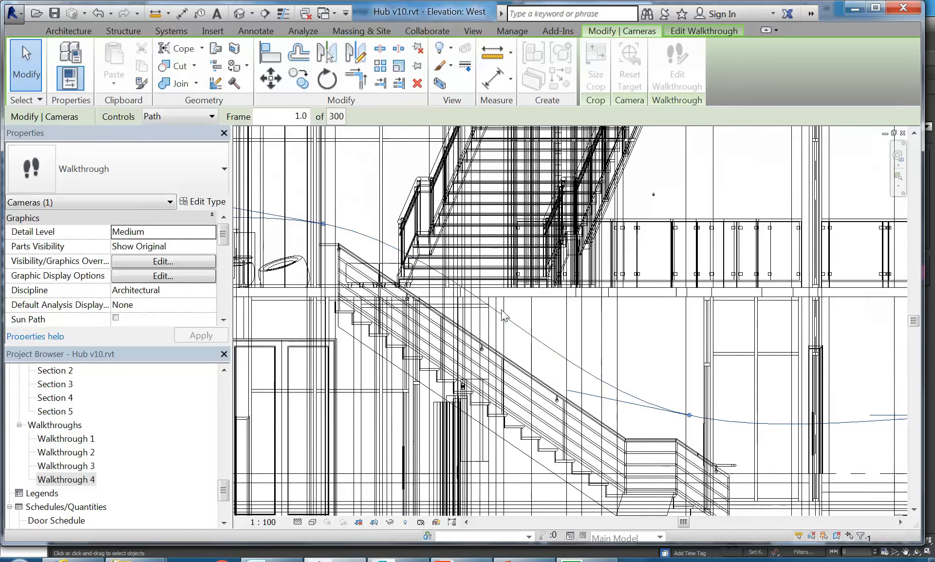
{"action": "middle_click_drag", "start_coordinate": [735, 383], "coordinate": [691, 370]}
{"action": "scroll", "coordinate": [643, 402], "scroll_direction": "down", "scroll_amount": 1}
{"action": "scroll", "coordinate": [644, 403], "scroll_direction": "down", "scroll_amount": 1}
{"action": "middle_click_drag", "start_coordinate": [644, 403], "coordinate": [604, 358]}
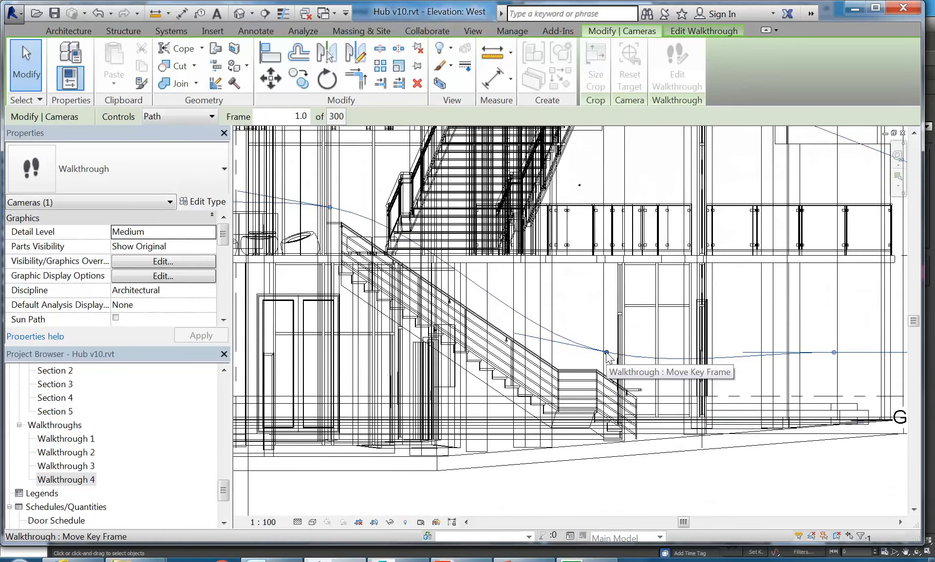
{"action": "middle_click_drag", "start_coordinate": [646, 372], "coordinate": [500, 344]}
{"action": "scroll", "coordinate": [554, 354], "scroll_direction": "down", "scroll_amount": 2}
{"action": "scroll", "coordinate": [552, 352], "scroll_direction": "up", "scroll_amount": 1}
{"action": "scroll", "coordinate": [514, 338], "scroll_direction": "up", "scroll_amount": 2}
{"action": "scroll", "coordinate": [502, 350], "scroll_direction": "up", "scroll_amount": 2}
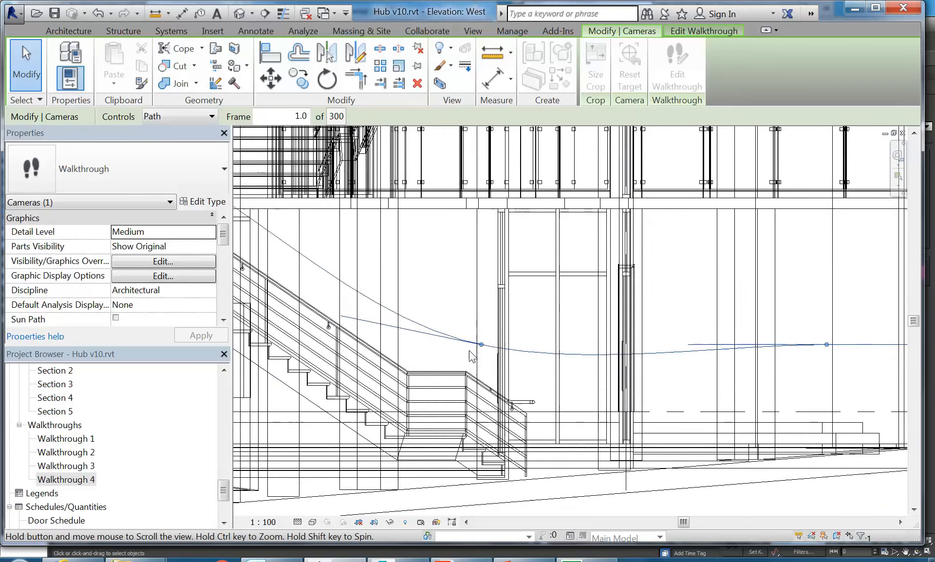
{"action": "left_click_drag", "start_coordinate": [482, 343], "coordinate": [482, 325]}
Examine the walkthrough path from the staircase back along the ground floor against the level lines
{"action": "scroll", "coordinate": [466, 431], "scroll_direction": "down", "scroll_amount": 1}
{"action": "middle_click_drag", "start_coordinate": [465, 431], "coordinate": [556, 416]}
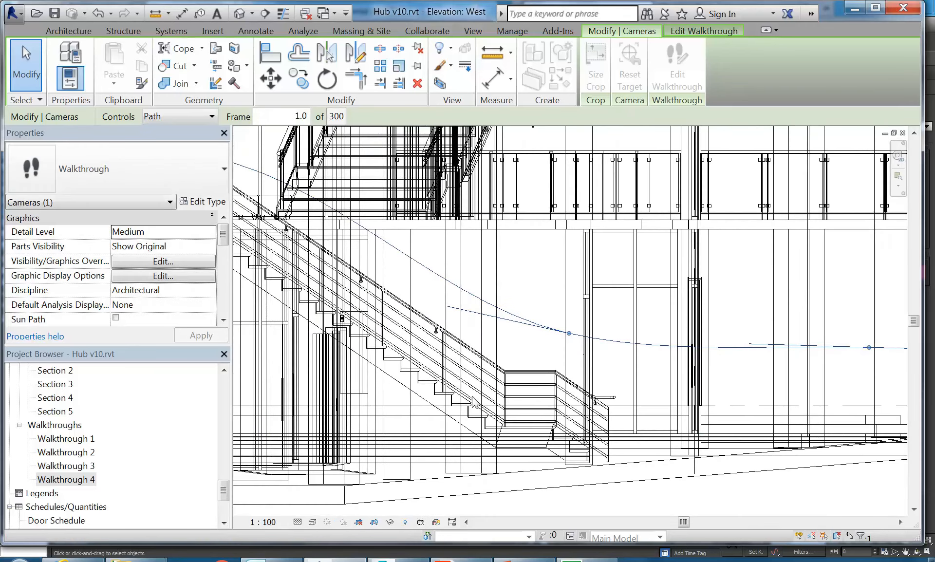
{"action": "middle_click_drag", "start_coordinate": [393, 349], "coordinate": [546, 408]}
{"action": "scroll", "coordinate": [545, 408], "scroll_direction": "down", "scroll_amount": 1}
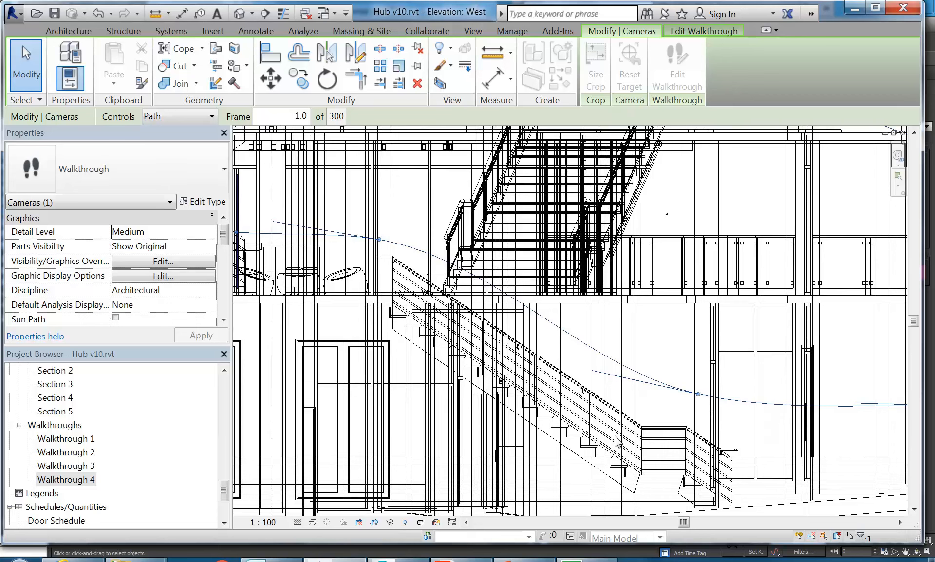
{"action": "middle_click_drag", "start_coordinate": [620, 394], "coordinate": [465, 321]}
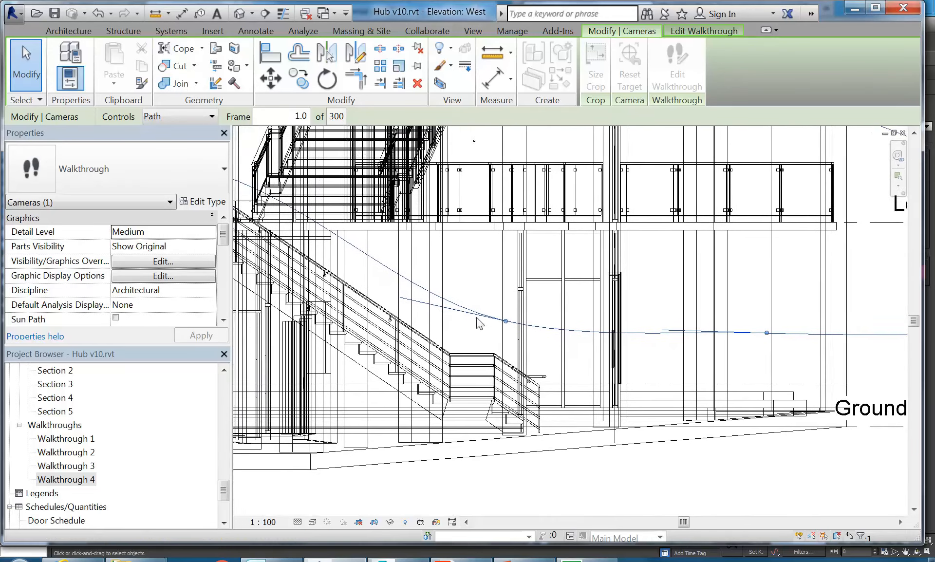
{"action": "scroll", "coordinate": [477, 315], "scroll_direction": "up", "scroll_amount": 1}
{"action": "scroll", "coordinate": [558, 334], "scroll_direction": "down", "scroll_amount": 2}
{"action": "middle_click_drag", "start_coordinate": [558, 334], "coordinate": [501, 331]}
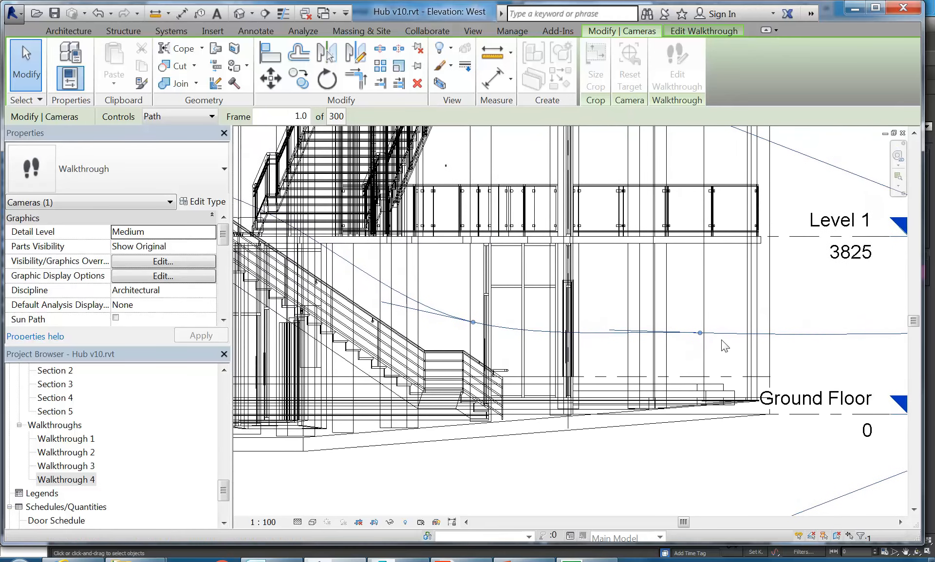
Follow the path along Level 1 and nudge the key frame at the top of the stairs slightly upward
{"action": "scroll", "coordinate": [260, 336], "scroll_direction": "down", "scroll_amount": 1}
{"action": "middle_click_drag", "start_coordinate": [260, 336], "coordinate": [490, 343]}
{"action": "middle_click_drag", "start_coordinate": [425, 241], "coordinate": [572, 319]}
{"action": "scroll", "coordinate": [429, 258], "scroll_direction": "up", "scroll_amount": 1}
{"action": "scroll", "coordinate": [461, 310], "scroll_direction": "up", "scroll_amount": 1}
{"action": "scroll", "coordinate": [532, 301], "scroll_direction": "up", "scroll_amount": 2}
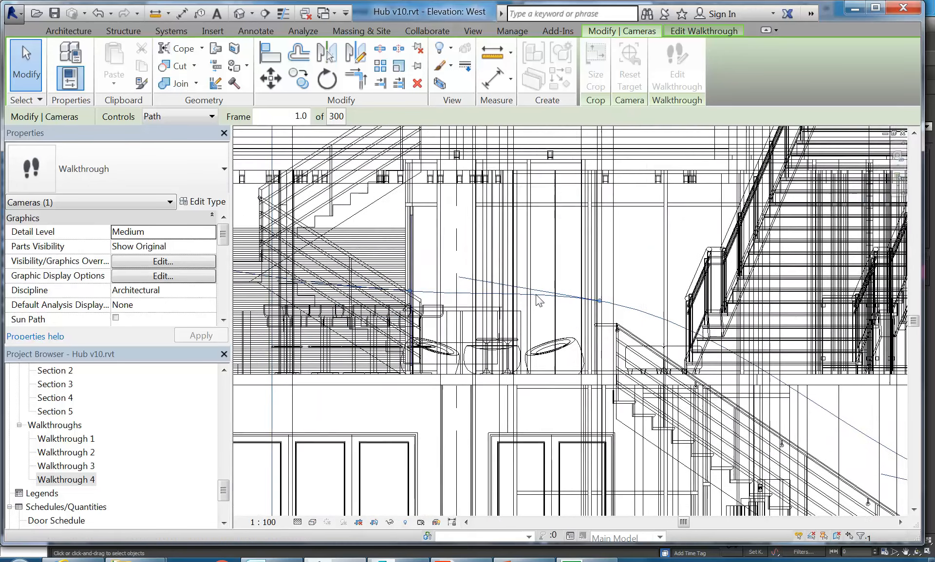
{"action": "scroll", "coordinate": [412, 271], "scroll_direction": "down", "scroll_amount": 1}
{"action": "middle_click_drag", "start_coordinate": [412, 271], "coordinate": [504, 281]}
{"action": "scroll", "coordinate": [377, 298], "scroll_direction": "down", "scroll_amount": 1}
{"action": "middle_click_drag", "start_coordinate": [378, 299], "coordinate": [511, 318]}
{"action": "middle_click_drag", "start_coordinate": [382, 294], "coordinate": [285, 288]}
{"action": "middle_click_drag", "start_coordinate": [639, 306], "coordinate": [503, 292]}
{"action": "scroll", "coordinate": [502, 289], "scroll_direction": "up", "scroll_amount": 2}
{"action": "left_click_drag", "start_coordinate": [560, 306], "coordinate": [558, 303]}
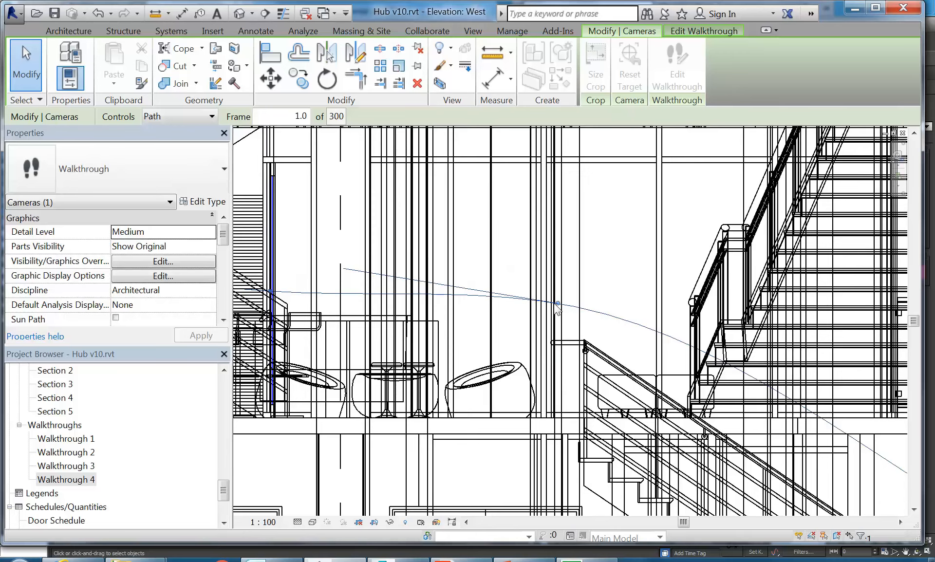
Check the path at the foot of the stairs and switch the walkthrough controls to Add Key Frame
{"action": "scroll", "coordinate": [583, 310], "scroll_direction": "down", "scroll_amount": 5}
{"action": "middle_click_drag", "start_coordinate": [589, 320], "coordinate": [222, 168]}
{"action": "scroll", "coordinate": [519, 314], "scroll_direction": "up", "scroll_amount": 3}
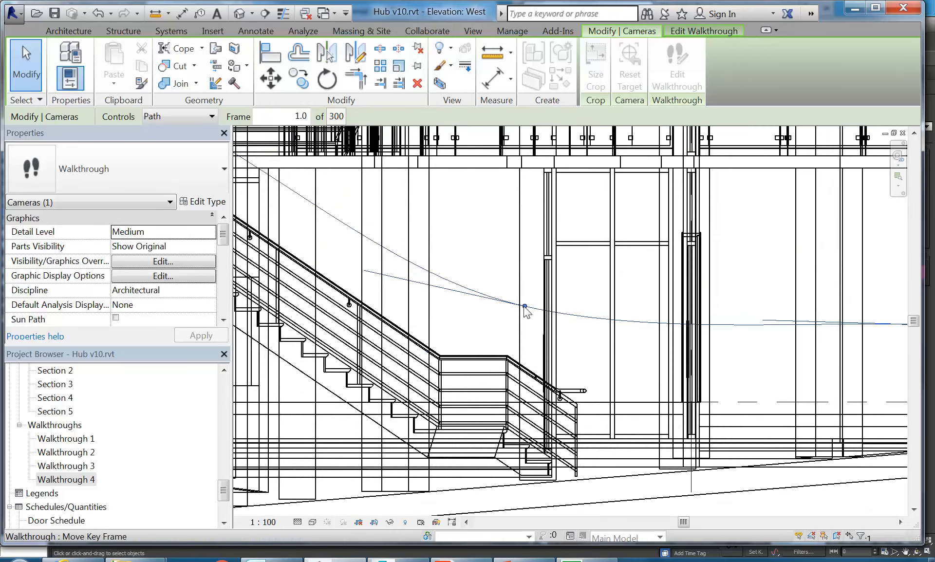
{"action": "scroll", "coordinate": [541, 314], "scroll_direction": "down", "scroll_amount": 1}
{"action": "middle_click_drag", "start_coordinate": [544, 316], "coordinate": [521, 303]}
{"action": "scroll", "coordinate": [517, 300], "scroll_direction": "up", "scroll_amount": 2}
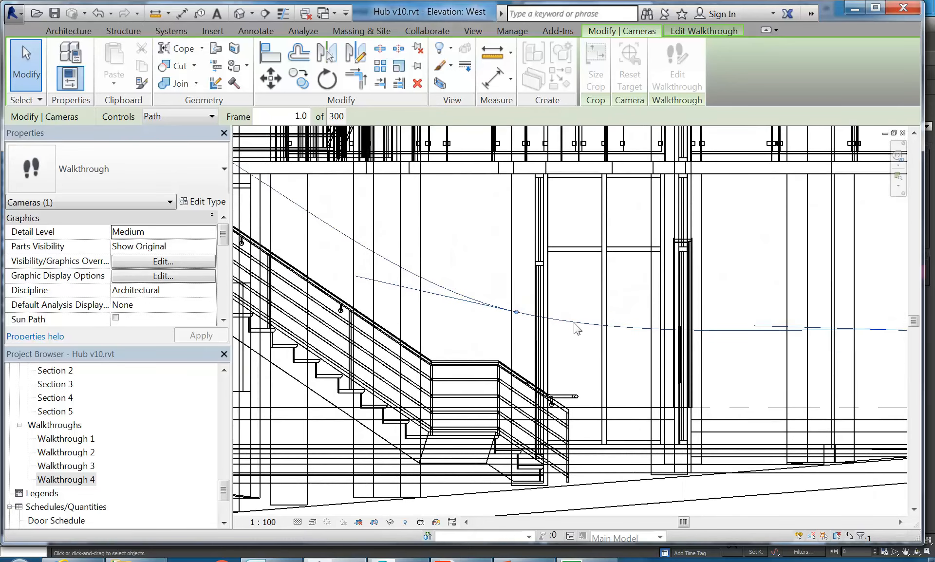
{"action": "left_click", "coordinate": [171, 116]}
{"action": "left_click", "coordinate": [167, 154]}
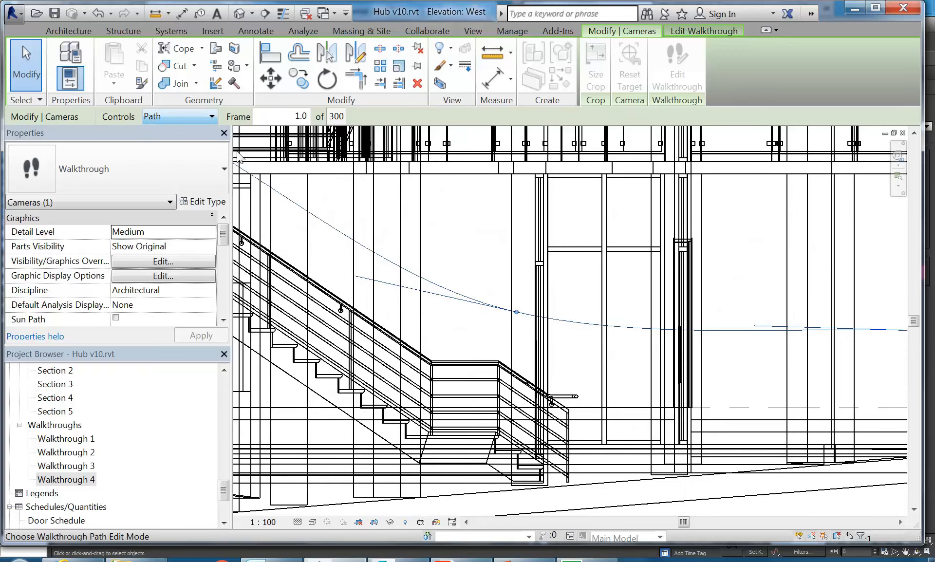
{"action": "middle_click_drag", "start_coordinate": [537, 273], "coordinate": [447, 246]}
{"action": "scroll", "coordinate": [473, 255], "scroll_direction": "up", "scroll_amount": 5}
{"action": "middle_click_drag", "start_coordinate": [601, 279], "coordinate": [509, 246]}
{"action": "scroll", "coordinate": [509, 247], "scroll_direction": "up", "scroll_amount": 4}
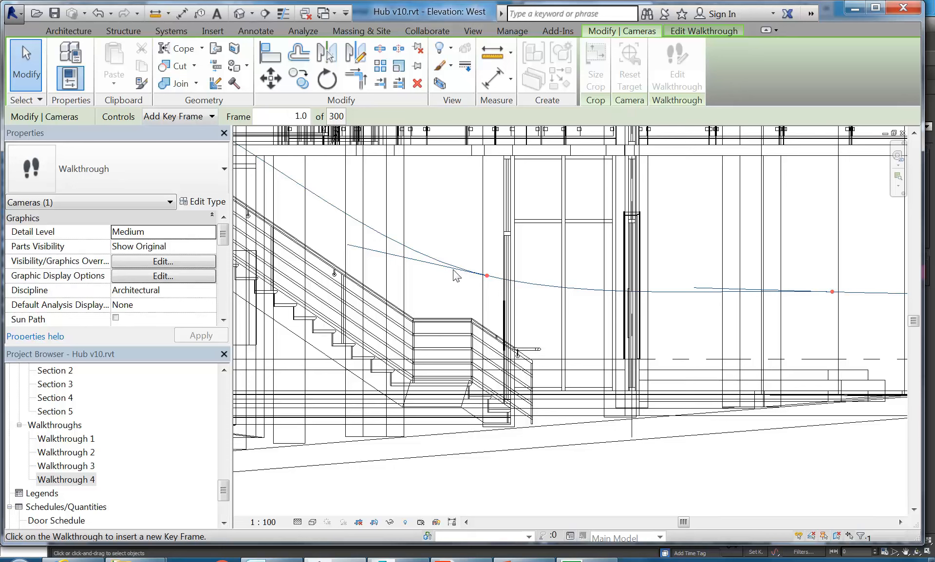
{"action": "middle_click_drag", "start_coordinate": [484, 280], "coordinate": [527, 288]}
Set the walkthrough controls to Active Camera
{"action": "left_click", "coordinate": [195, 120]}
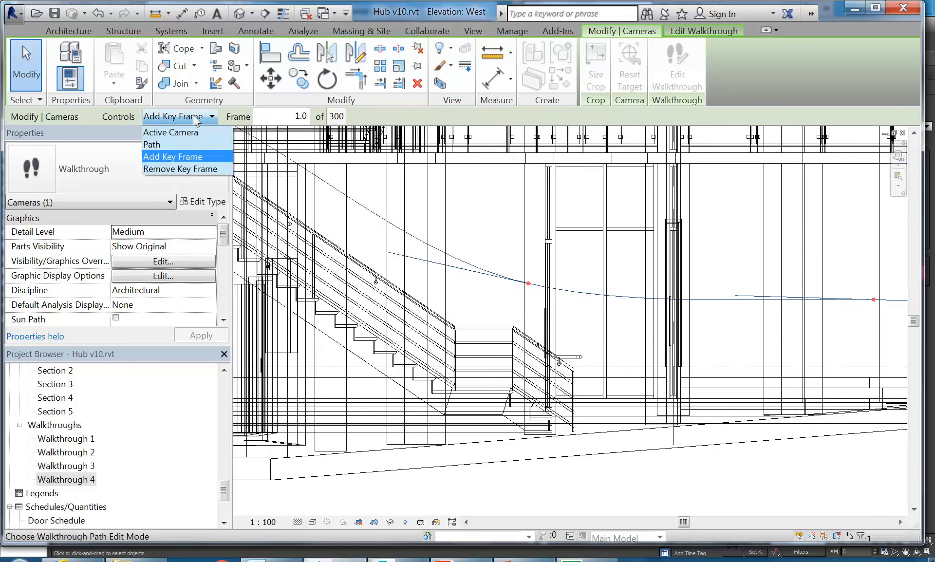
{"action": "left_click", "coordinate": [163, 135]}
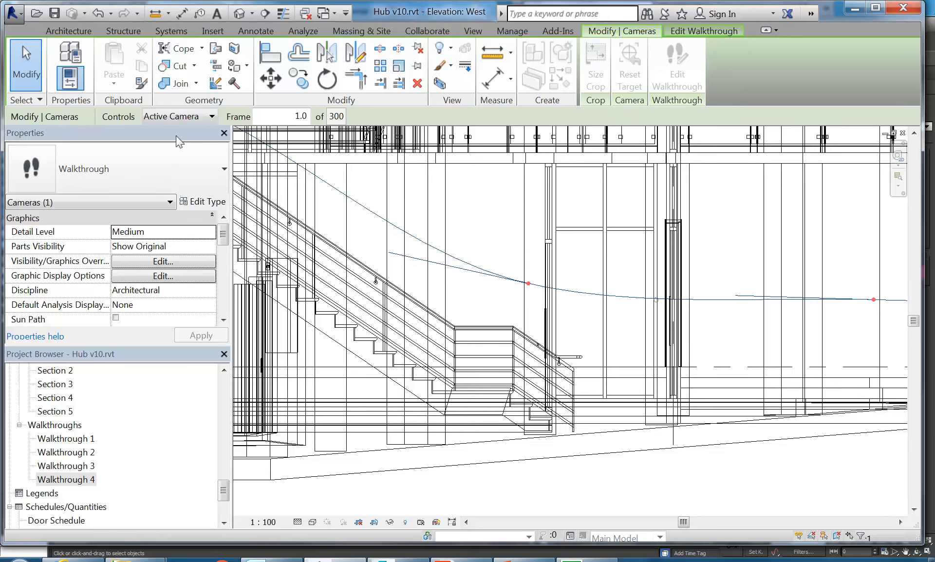
Move Walkthrough 4's active camera along the ground-floor path to frame 120, just outside the building
{"action": "middle_click_drag", "start_coordinate": [535, 264], "coordinate": [690, 314]}
{"action": "scroll", "coordinate": [477, 271], "scroll_direction": "down", "scroll_amount": 3}
{"action": "middle_click_drag", "start_coordinate": [743, 287], "coordinate": [413, 266]}
{"action": "scroll", "coordinate": [829, 311], "scroll_direction": "up", "scroll_amount": 1}
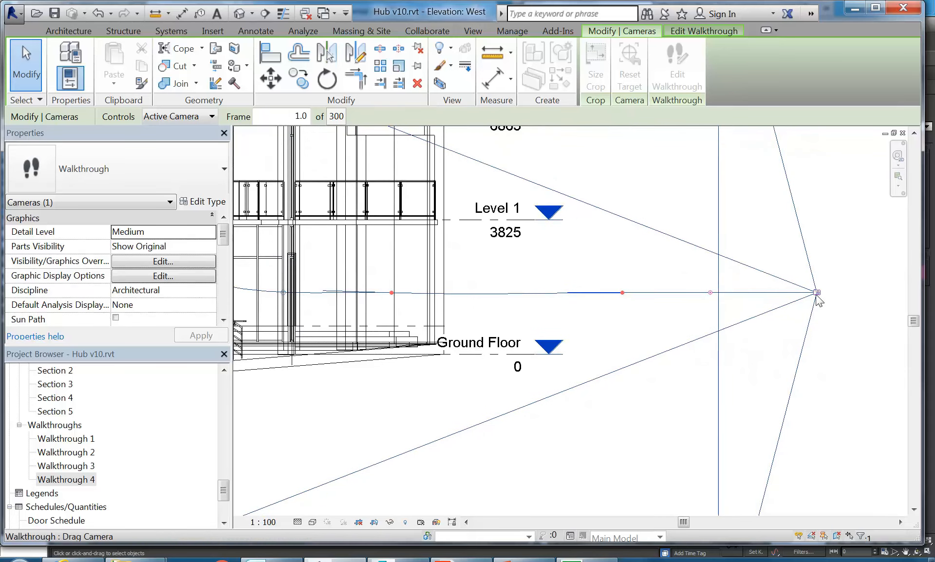
{"action": "left_click_drag", "start_coordinate": [818, 296], "coordinate": [498, 248]}
{"action": "middle_click_drag", "start_coordinate": [497, 247], "coordinate": [597, 274]}
{"action": "left_click_drag", "start_coordinate": [598, 274], "coordinate": [588, 322]}
{"action": "middle_click_drag", "start_coordinate": [472, 162], "coordinate": [493, 163]}
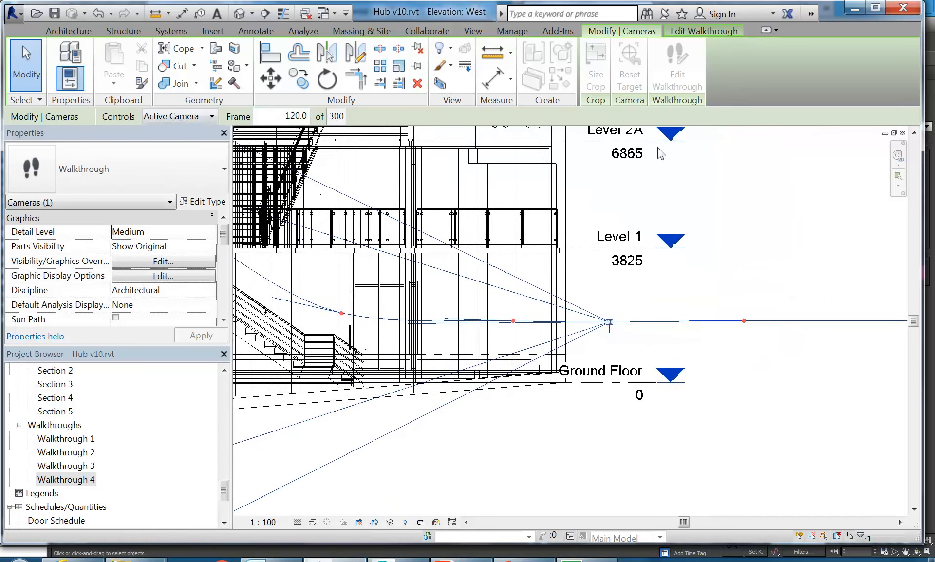
Advance the active camera to the key frame just inside the building and check the height of its target point
{"action": "left_click", "coordinate": [691, 31]}
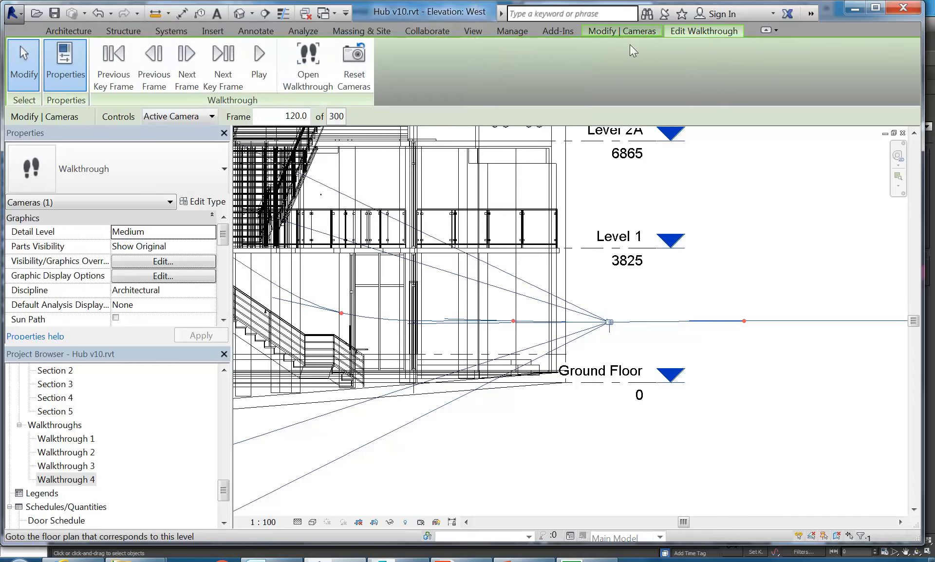
{"action": "left_click", "coordinate": [222, 61]}
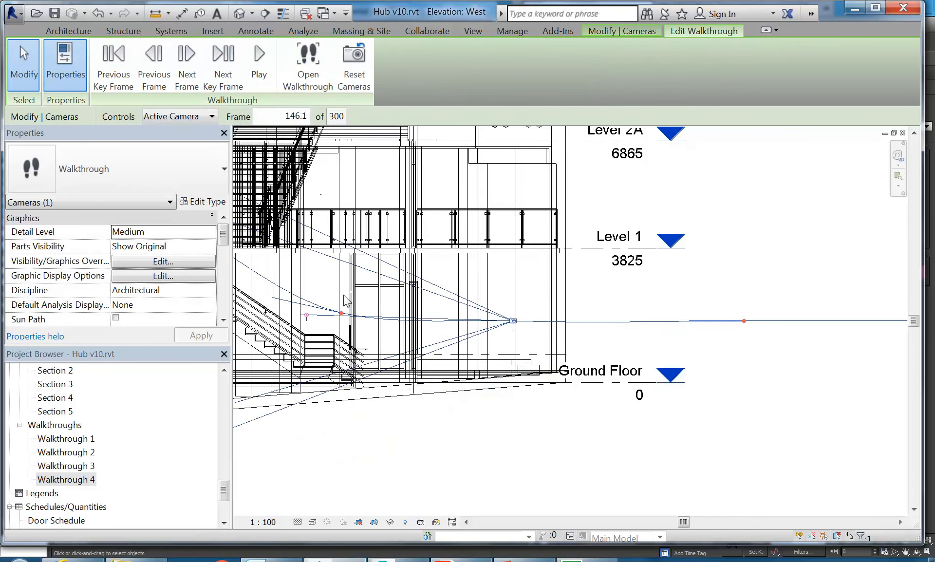
{"action": "middle_click_drag", "start_coordinate": [459, 320], "coordinate": [590, 336]}
{"action": "scroll", "coordinate": [449, 331], "scroll_direction": "up", "scroll_amount": 2}
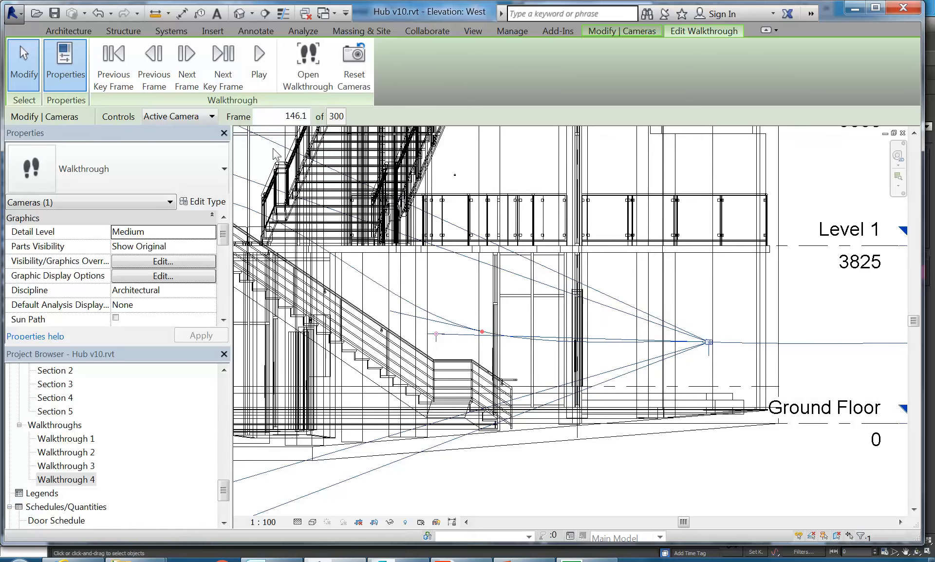
{"action": "scroll", "coordinate": [437, 341], "scroll_direction": "up", "scroll_amount": 2}
{"action": "scroll", "coordinate": [390, 341], "scroll_direction": "down", "scroll_amount": 2}
{"action": "scroll", "coordinate": [380, 334], "scroll_direction": "up", "scroll_amount": 2}
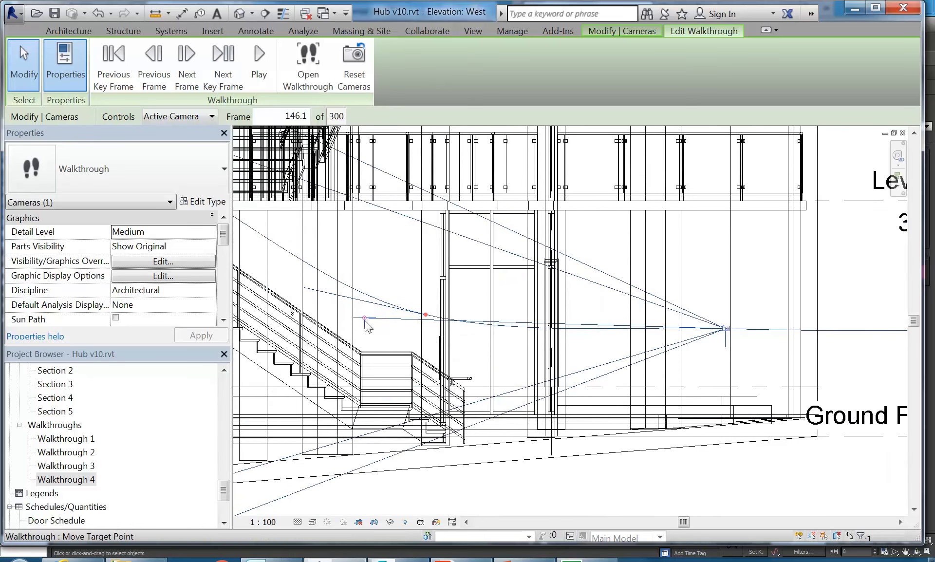
Advance to the key frame at the foot of the stairs and lower its target point to roughly camera height
{"action": "left_click", "coordinate": [223, 67]}
{"action": "scroll", "coordinate": [599, 278], "scroll_direction": "up", "scroll_amount": 1}
{"action": "middle_click_drag", "start_coordinate": [593, 278], "coordinate": [541, 277]}
{"action": "scroll", "coordinate": [492, 302], "scroll_direction": "down", "scroll_amount": 1}
{"action": "middle_click_drag", "start_coordinate": [451, 313], "coordinate": [491, 321]}
{"action": "left_click_drag", "start_coordinate": [353, 262], "coordinate": [347, 327]}
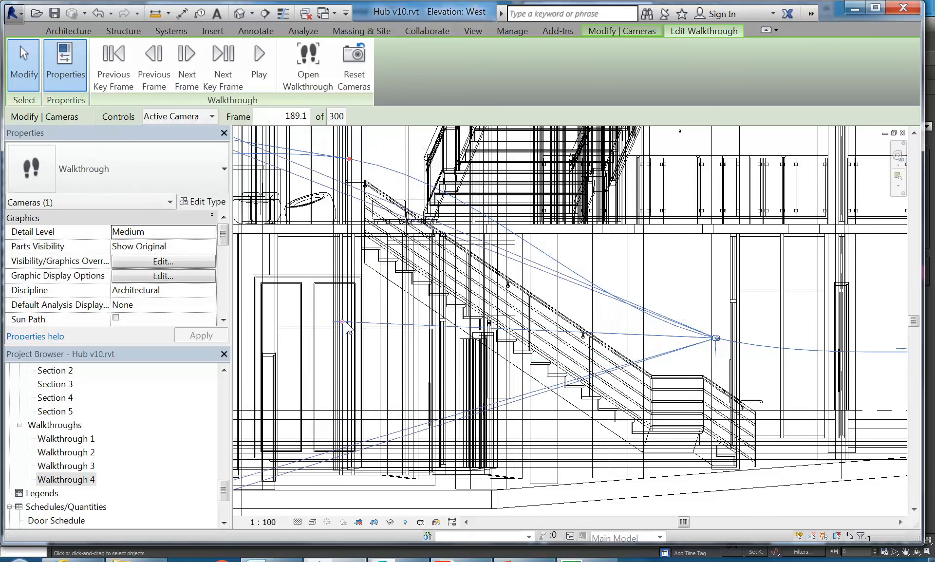
{"action": "middle_click_drag", "start_coordinate": [402, 322], "coordinate": [461, 346]}
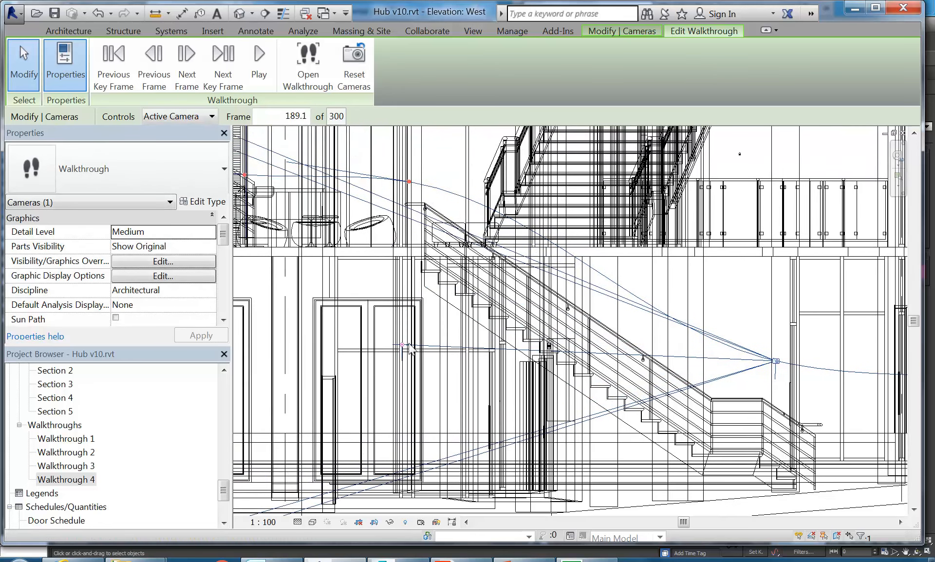
{"action": "mouse_move", "coordinate": [404, 352]}
{"action": "left_mouse_down"}
{"action": "mouse_move", "coordinate": [403, 370]}
{"action": "mouse_move", "coordinate": [403, 359]}
{"action": "left_mouse_up"}
Advance to the key frame at the top of the stairs and lower its target point level with the camera
{"action": "left_click", "coordinate": [223, 64]}
{"action": "middle_click_drag", "start_coordinate": [312, 177], "coordinate": [626, 291]}
{"action": "scroll", "coordinate": [509, 285], "scroll_direction": "down", "scroll_amount": 3}
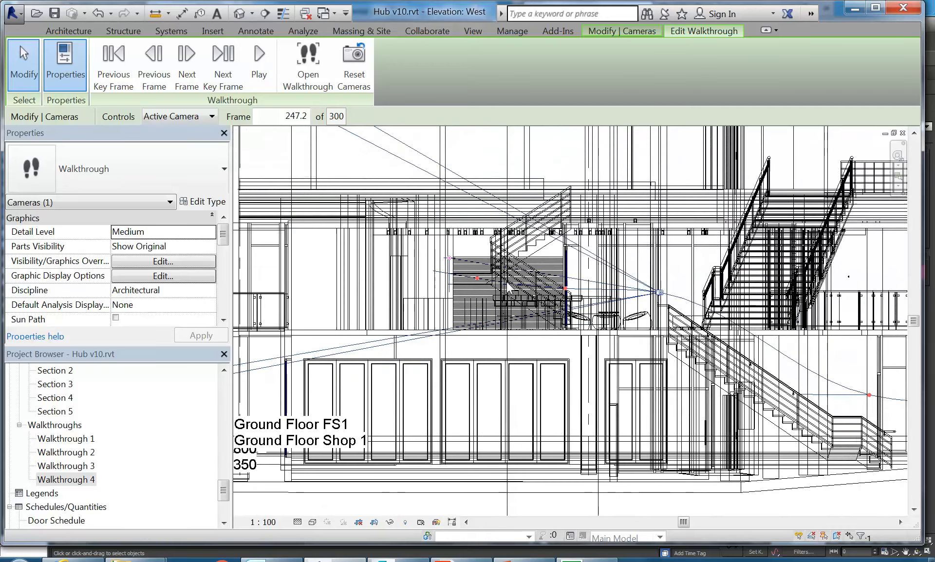
{"action": "scroll", "coordinate": [450, 283], "scroll_direction": "up", "scroll_amount": 3}
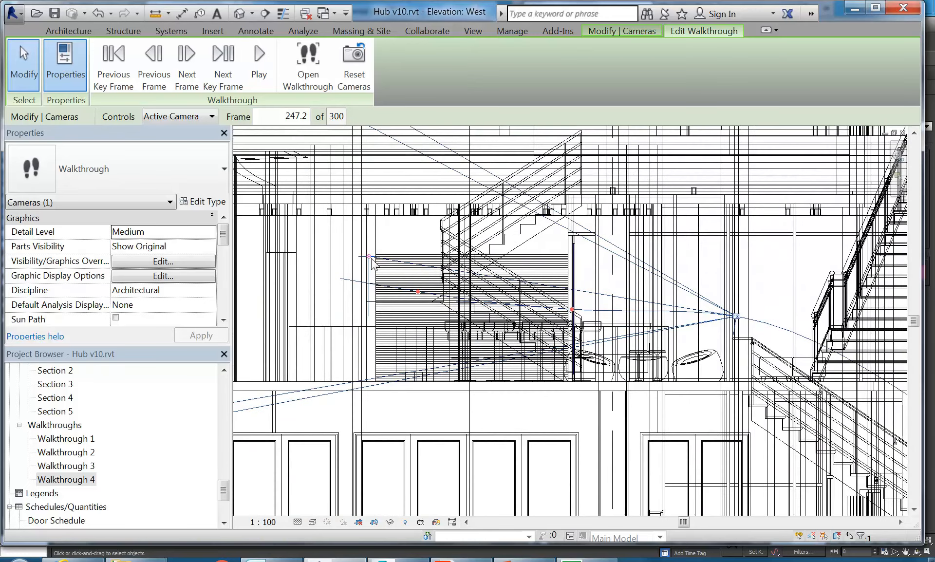
{"action": "scroll", "coordinate": [372, 258], "scroll_direction": "up", "scroll_amount": 2}
{"action": "middle_click_drag", "start_coordinate": [386, 268], "coordinate": [331, 254]}
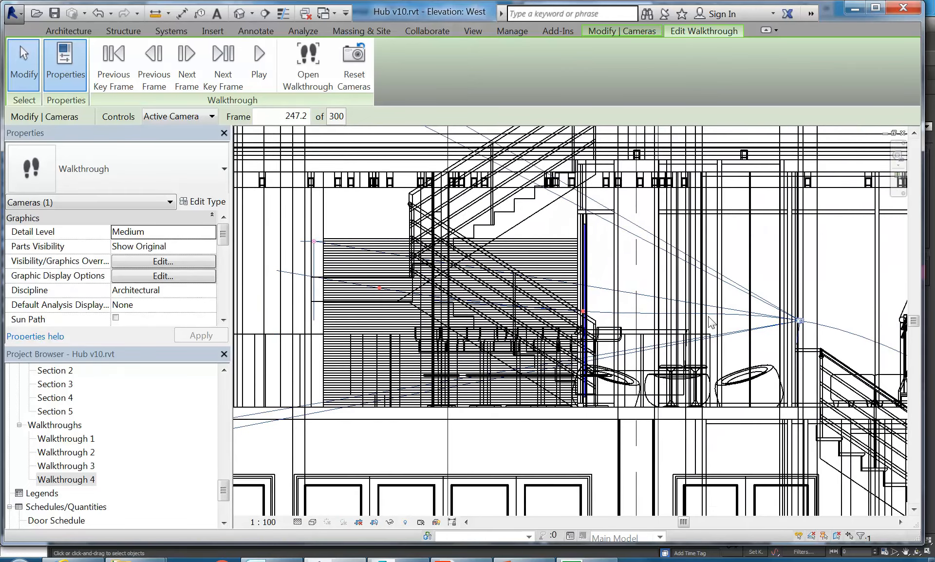
{"action": "middle_click_drag", "start_coordinate": [236, 251], "coordinate": [326, 256]}
{"action": "left_click_drag", "start_coordinate": [402, 250], "coordinate": [397, 326]}
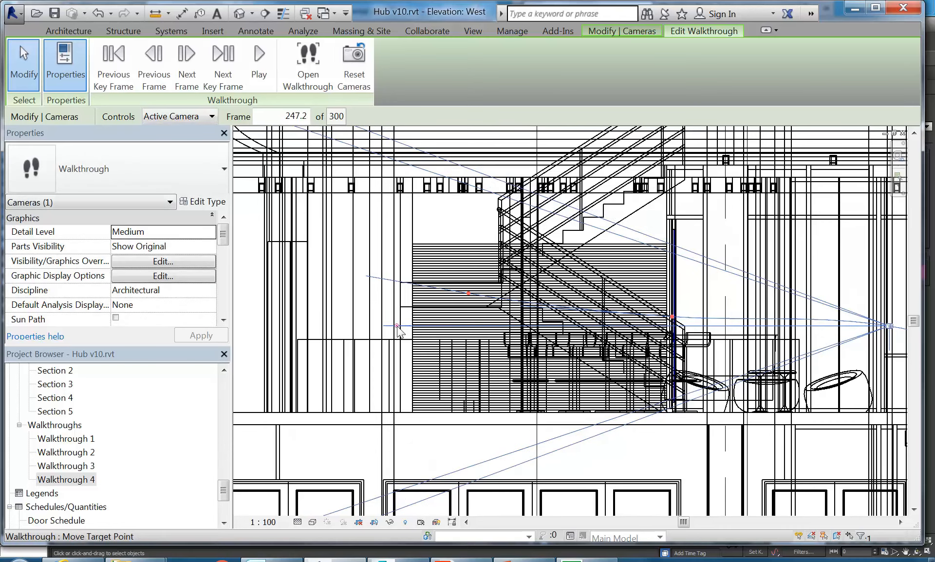
Advance to the next key frame on Level 1 and lower its target point so the camera looks horizontally
{"action": "left_click", "coordinate": [224, 66]}
{"action": "middle_click_drag", "start_coordinate": [411, 320], "coordinate": [611, 325]}
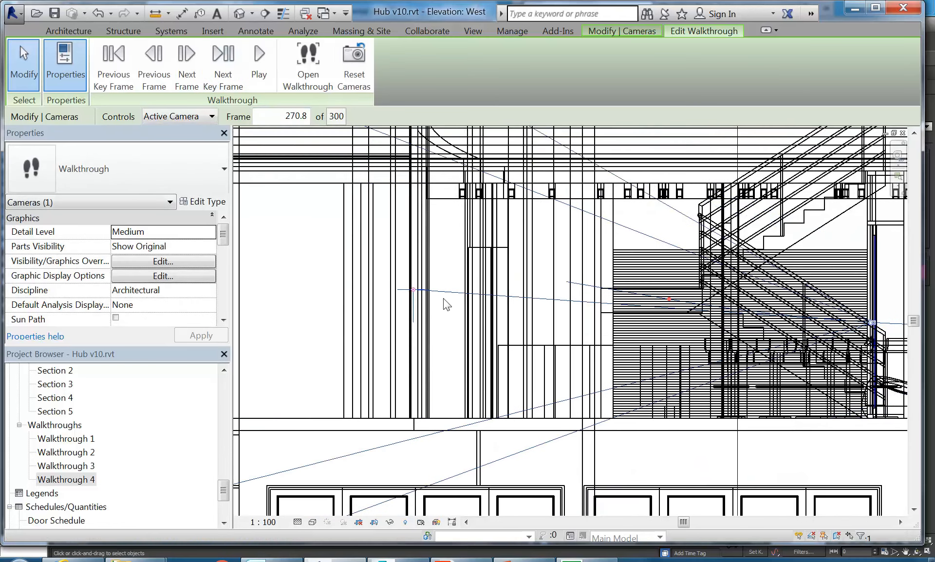
{"action": "middle_click_drag", "start_coordinate": [427, 296], "coordinate": [382, 298]}
{"action": "left_click_drag", "start_coordinate": [382, 298], "coordinate": [369, 331]}
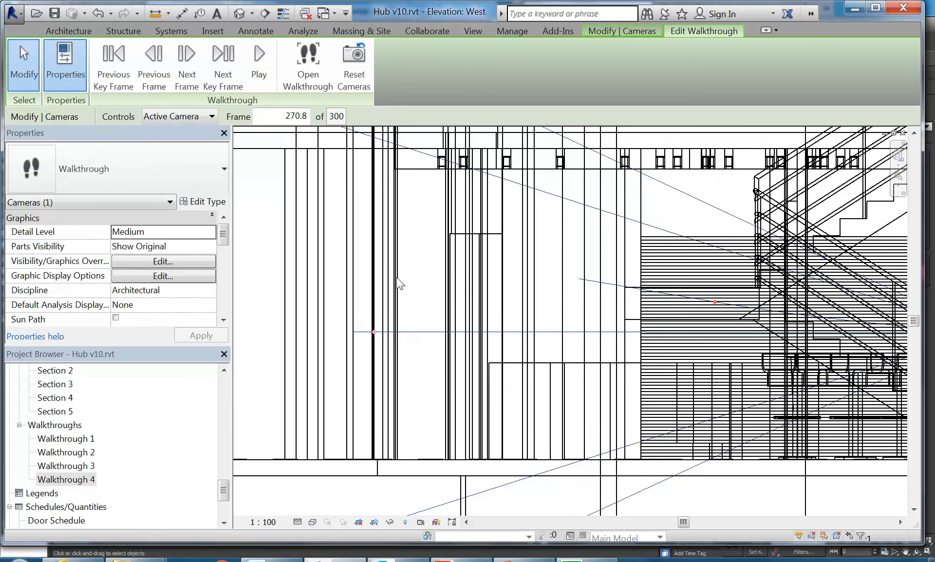
{"action": "scroll", "coordinate": [398, 284], "scroll_direction": "down", "scroll_amount": 5}
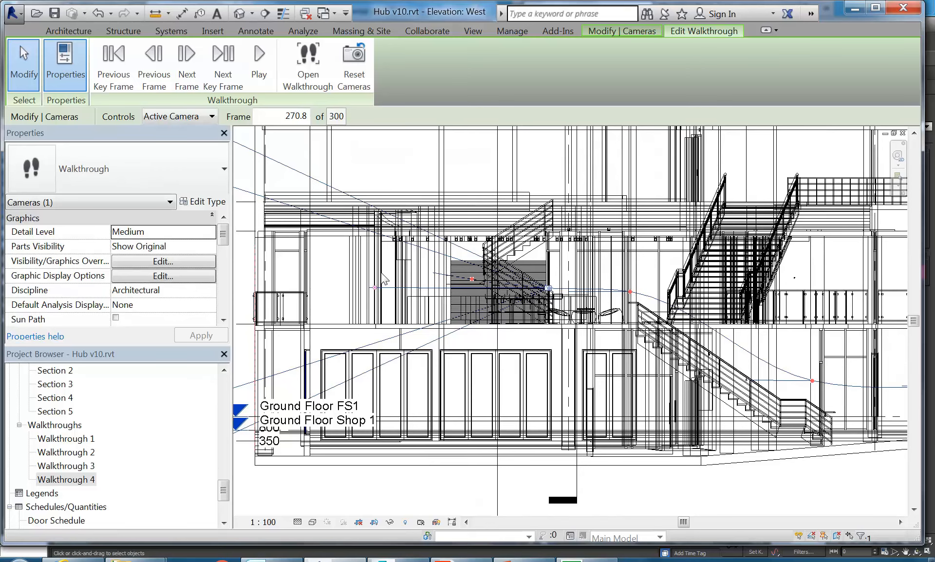
{"action": "scroll", "coordinate": [383, 292], "scroll_direction": "down", "scroll_amount": 3}
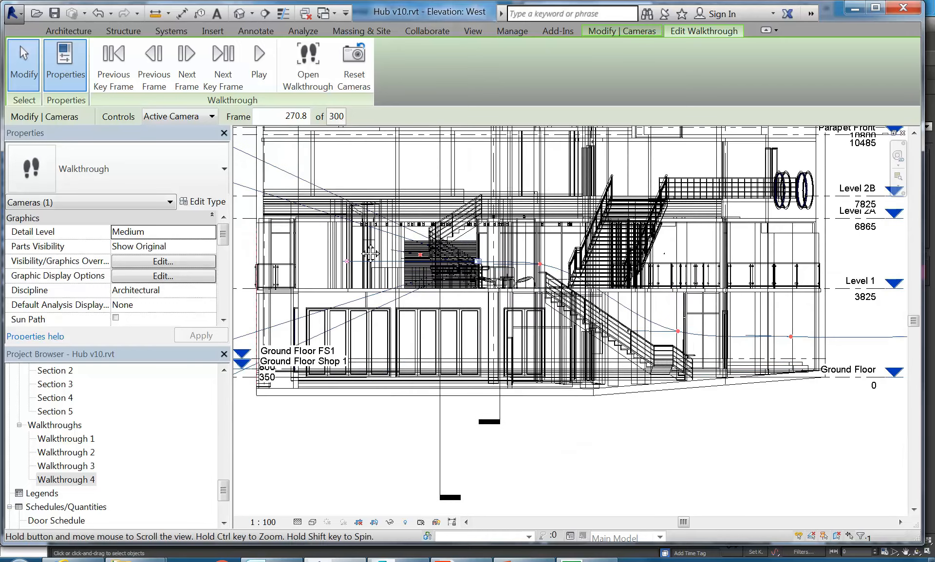
Open the walkthrough view, return to frame 1 and play the walkthrough
{"action": "left_click", "coordinate": [310, 66]}
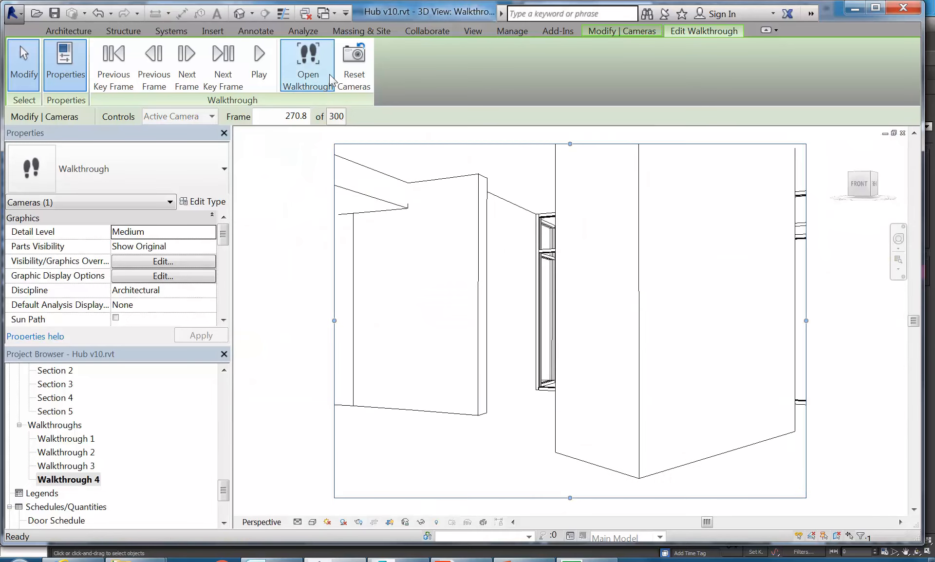
{"action": "left_click", "coordinate": [114, 73]}
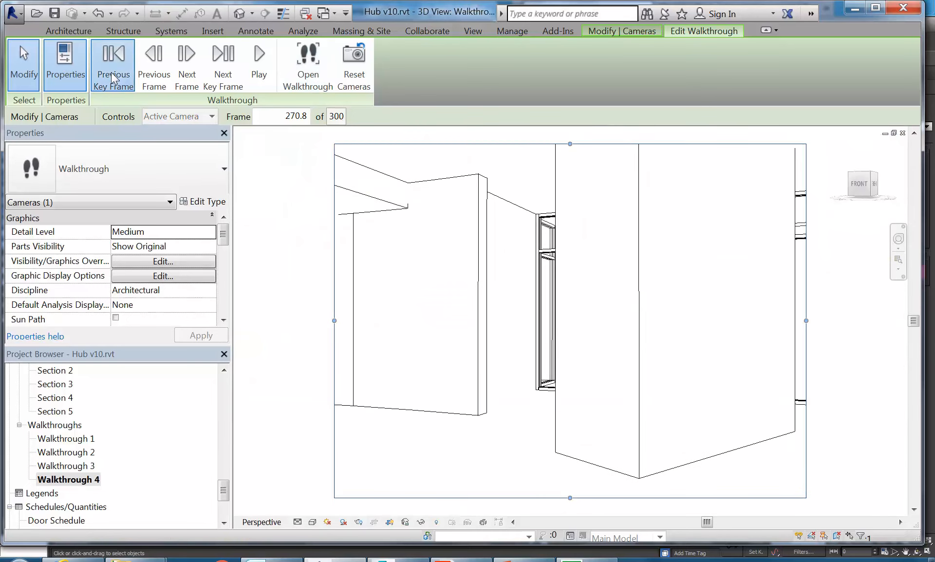
{"action": "left_click", "coordinate": [113, 76]}
{"action": "left_click", "coordinate": [113, 78]}
{"action": "left_click", "coordinate": [113, 78]}
{"action": "left_click", "coordinate": [113, 78]}
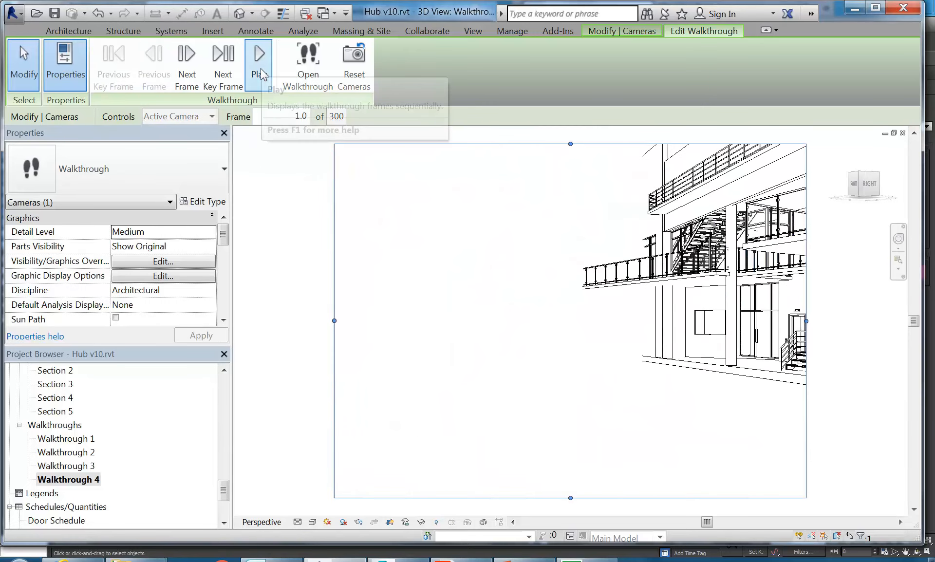
{"action": "left_click", "coordinate": [262, 74]}
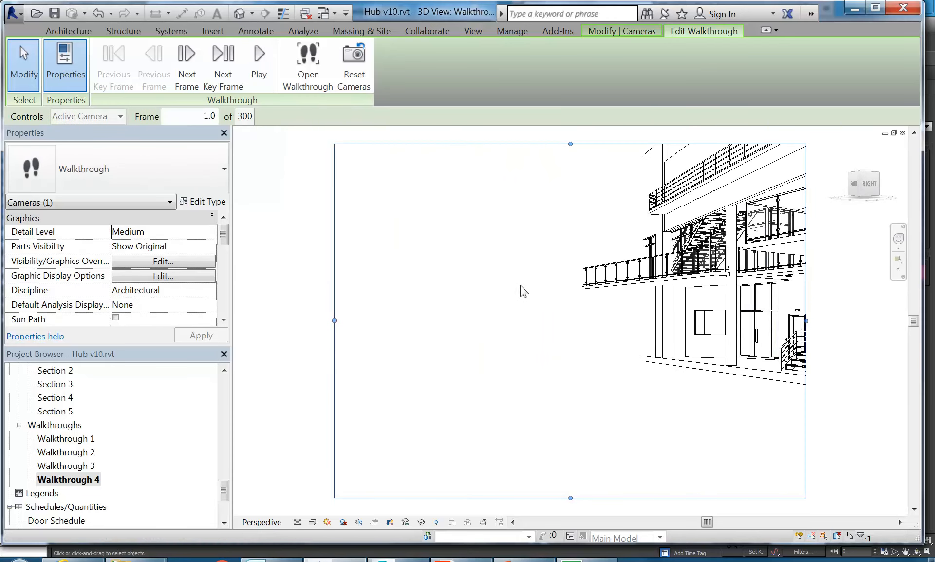
Reopen the West elevation, resume editing the walkthrough and set its controls to Path
{"action": "left_click_drag", "start_coordinate": [224, 497], "coordinate": [224, 481]}
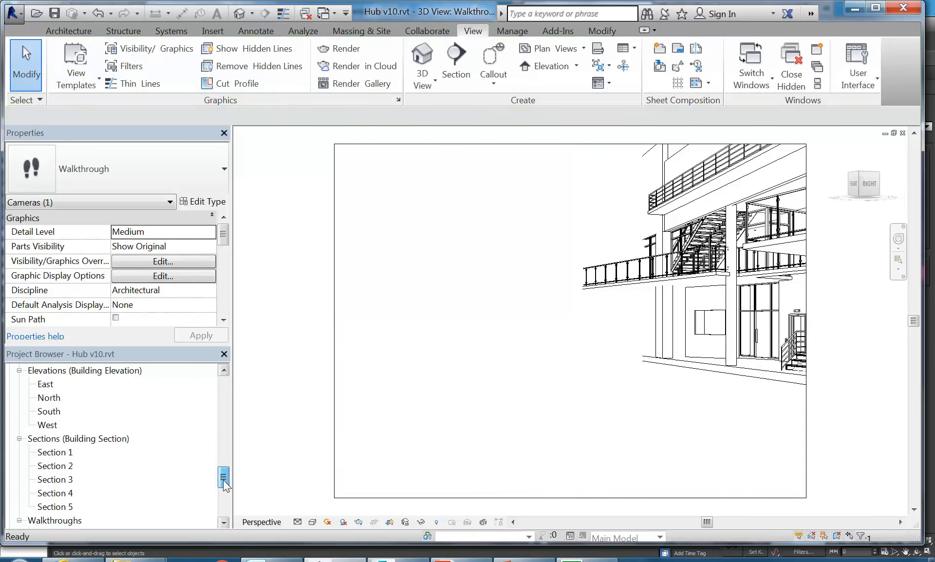
{"action": "double_click", "coordinate": [47, 425]}
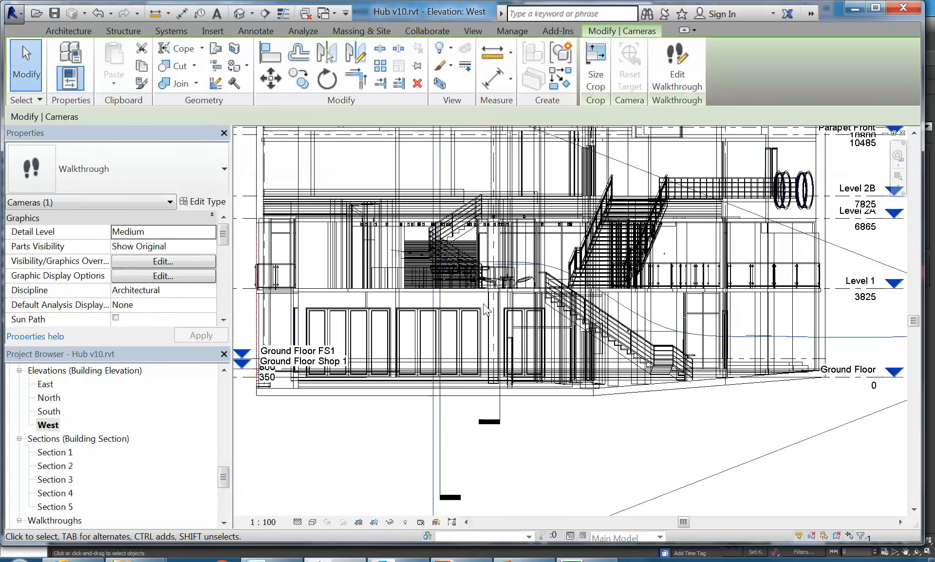
{"action": "scroll", "coordinate": [487, 311], "scroll_direction": "down", "scroll_amount": 2}
{"action": "scroll", "coordinate": [556, 321], "scroll_direction": "up", "scroll_amount": 4}
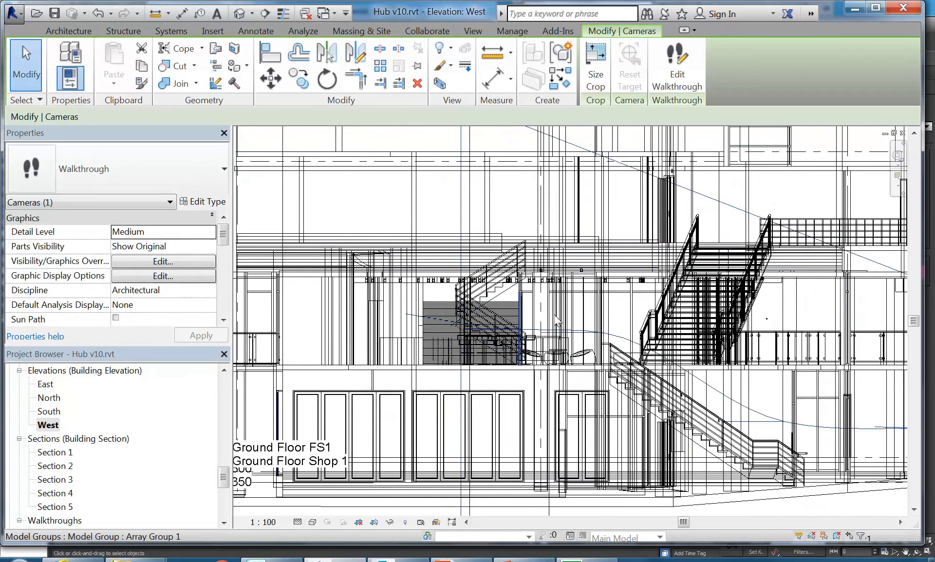
{"action": "left_click", "coordinate": [678, 73]}
{"action": "scroll", "coordinate": [441, 331], "scroll_direction": "up", "scroll_amount": 3}
{"action": "scroll", "coordinate": [487, 331], "scroll_direction": "up", "scroll_amount": 3}
{"action": "middle_click_drag", "start_coordinate": [439, 325], "coordinate": [373, 280]}
{"action": "scroll", "coordinate": [468, 331], "scroll_direction": "down", "scroll_amount": 2}
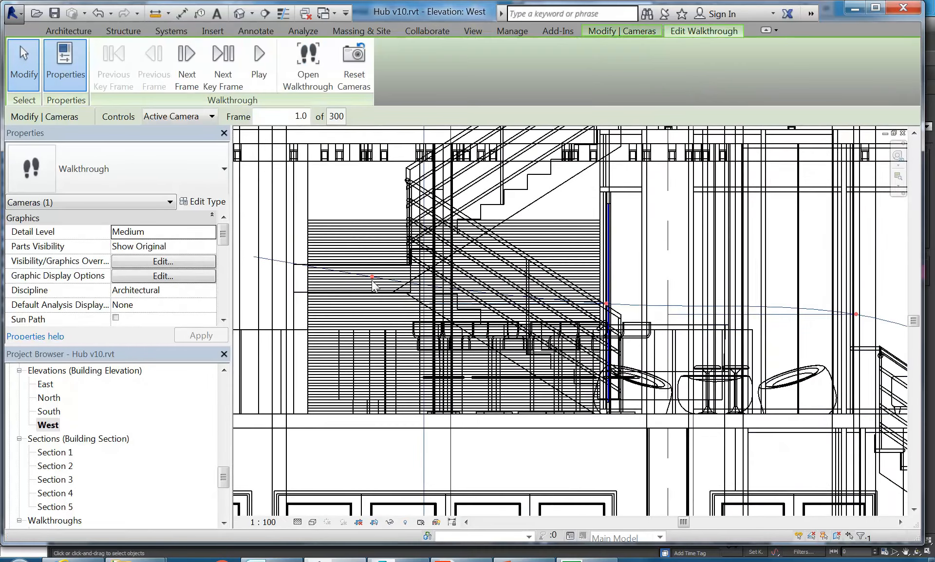
{"action": "left_click", "coordinate": [176, 118]}
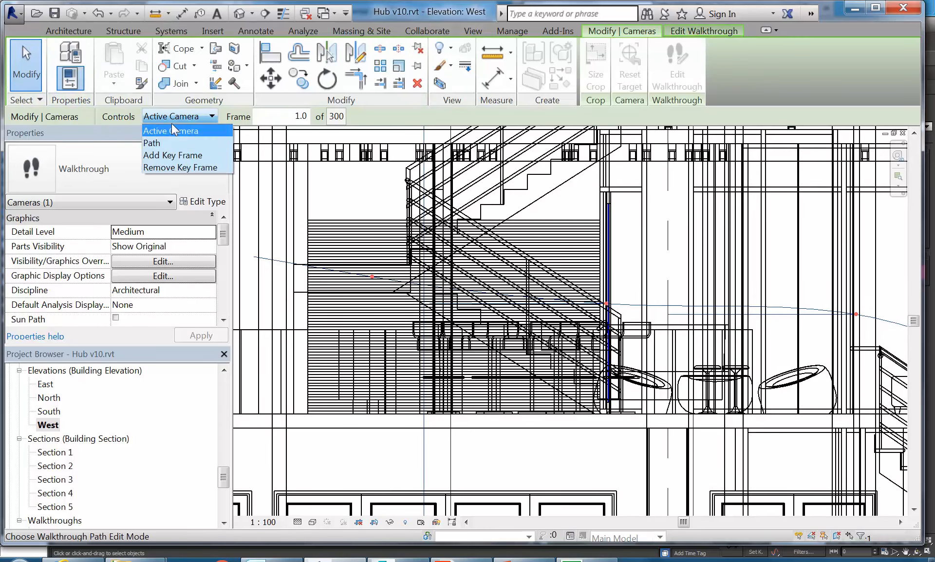
{"action": "left_click", "coordinate": [167, 141]}
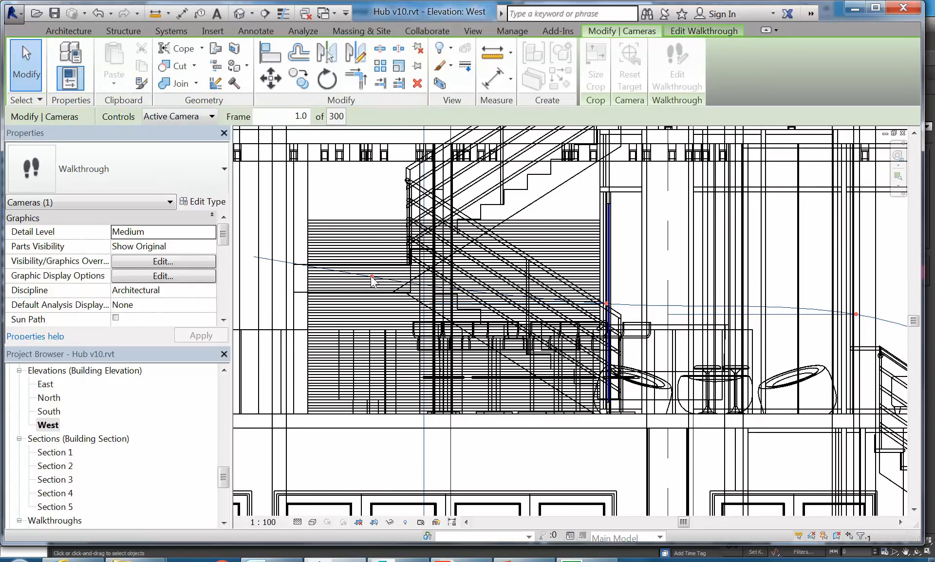
{"action": "scroll", "coordinate": [373, 281], "scroll_direction": "up", "scroll_amount": 2}
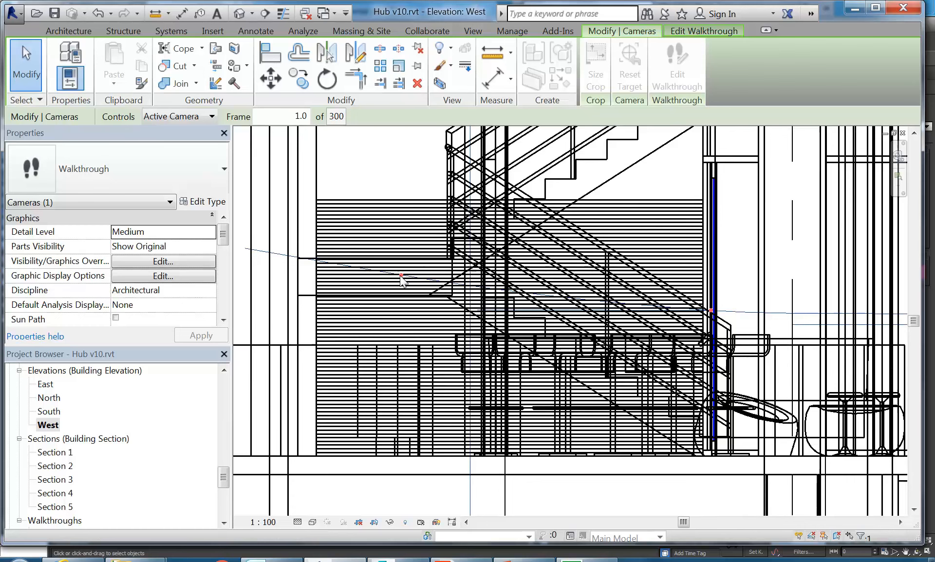
{"action": "left_click", "coordinate": [173, 120]}
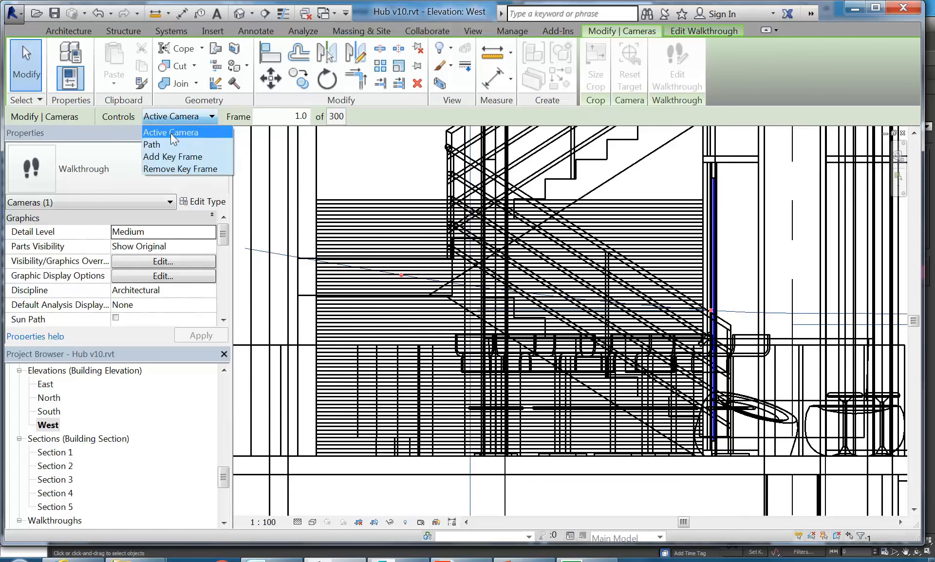
{"action": "left_click", "coordinate": [168, 141]}
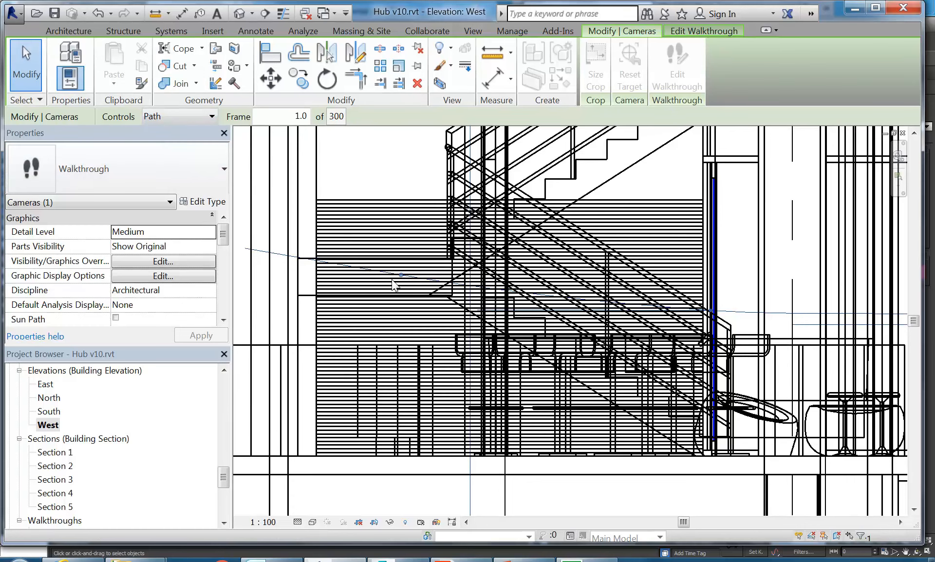
Lower the last key frame on Level 1 until the path runs nearly level with the preceding key frame
{"action": "left_click_drag", "start_coordinate": [403, 276], "coordinate": [397, 312]}
{"action": "scroll", "coordinate": [394, 287], "scroll_direction": "down", "scroll_amount": 3}
{"action": "mouse_move", "coordinate": [394, 290]}
{"action": "middle_mouse_down"}
{"action": "mouse_move", "coordinate": [381, 273]}
{"action": "mouse_move", "coordinate": [391, 286]}
{"action": "middle_mouse_up"}
{"action": "scroll", "coordinate": [391, 288], "scroll_direction": "up", "scroll_amount": 4}
{"action": "left_click_drag", "start_coordinate": [393, 292], "coordinate": [394, 287]}
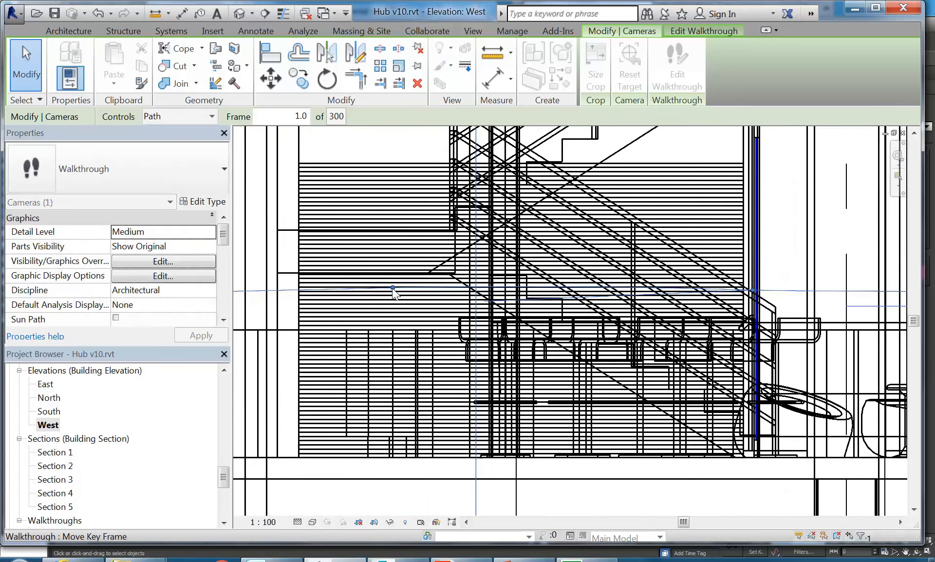
Set the walkthrough controls back to Active Camera and advance through the key frames to frame 270.7
{"action": "scroll", "coordinate": [393, 286], "scroll_direction": "down", "scroll_amount": 1}
{"action": "middle_click_drag", "start_coordinate": [629, 273], "coordinate": [646, 290]}
{"action": "left_click", "coordinate": [154, 116]}
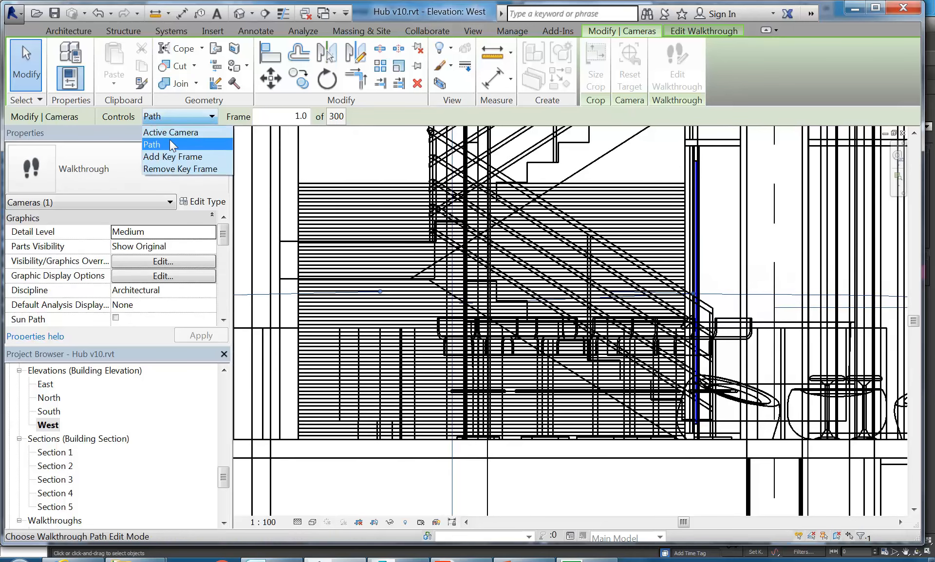
{"action": "left_click", "coordinate": [171, 133]}
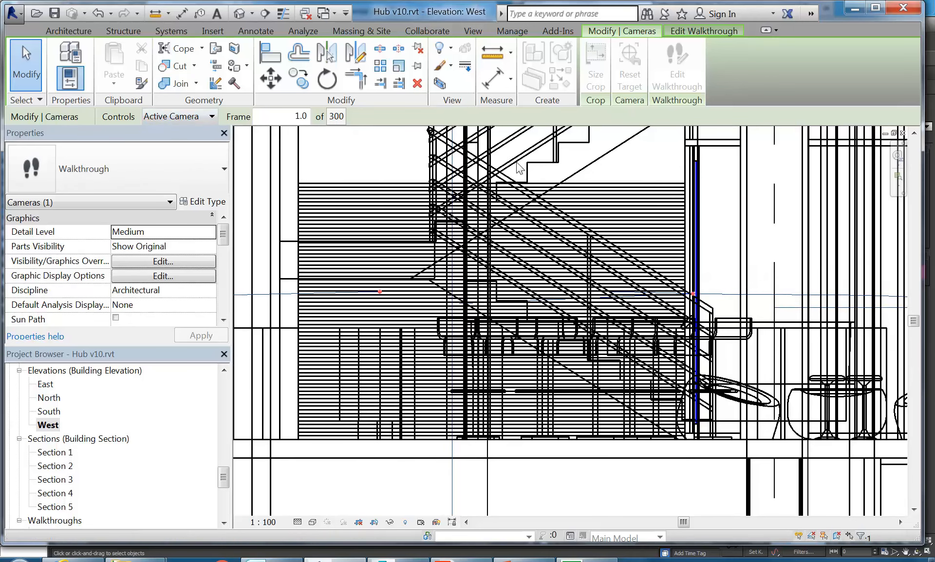
{"action": "left_click", "coordinate": [703, 31]}
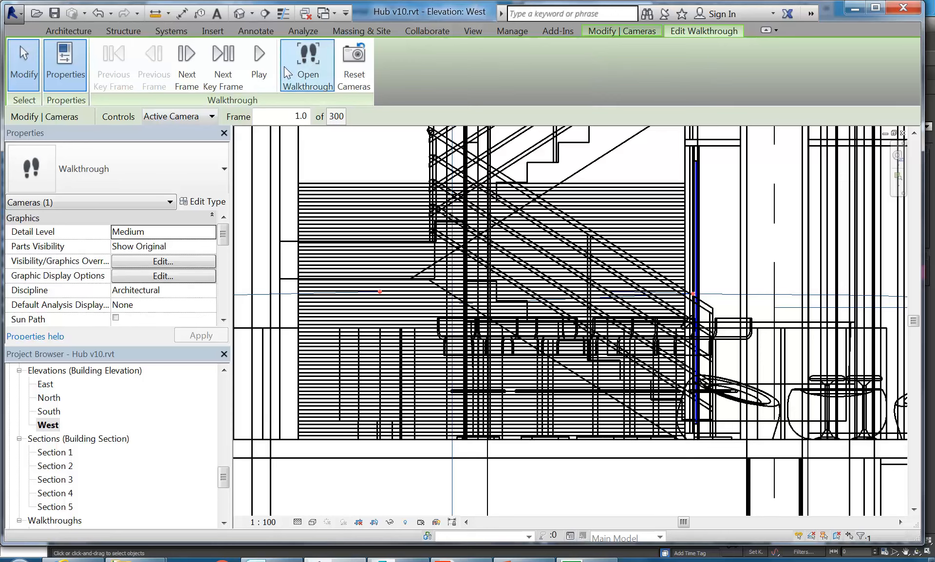
{"action": "left_click", "coordinate": [228, 76]}
{"action": "left_click", "coordinate": [228, 75]}
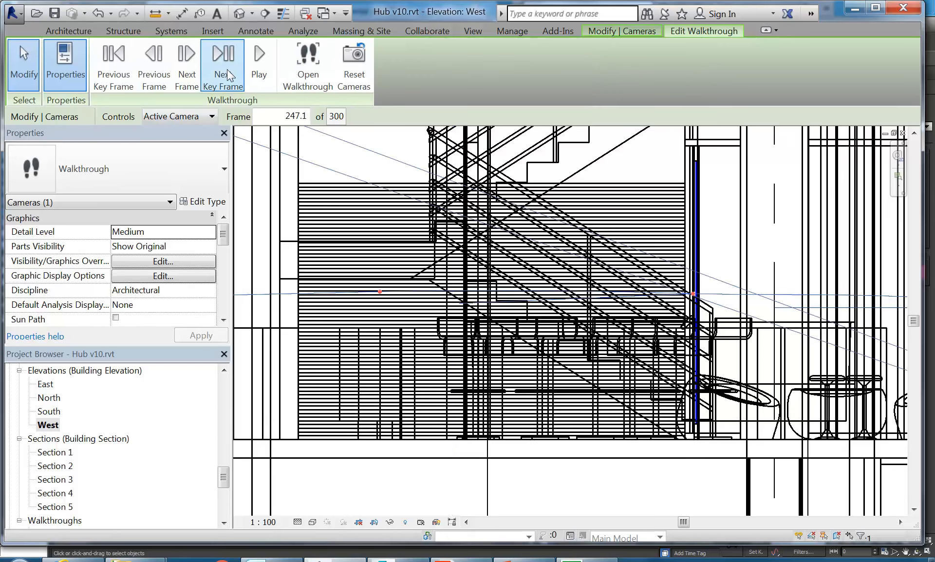
{"action": "left_click", "coordinate": [228, 76]}
{"action": "left_click", "coordinate": [228, 76]}
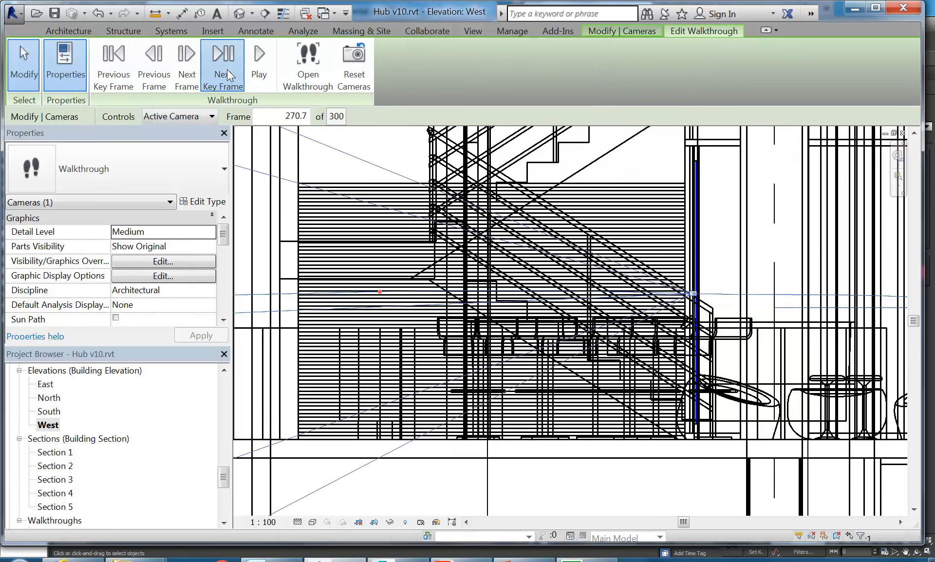
Advance to frame 300 and raise its camera target point in the West elevation until the line of sight is nearly level
{"action": "middle_click_drag", "start_coordinate": [440, 282], "coordinate": [757, 298]}
{"action": "scroll", "coordinate": [511, 274], "scroll_direction": "down", "scroll_amount": 1}
{"action": "scroll", "coordinate": [513, 274], "scroll_direction": "down", "scroll_amount": 2}
{"action": "middle_click_drag", "start_coordinate": [515, 273], "coordinate": [602, 265]}
{"action": "scroll", "coordinate": [502, 277], "scroll_direction": "up", "scroll_amount": 2}
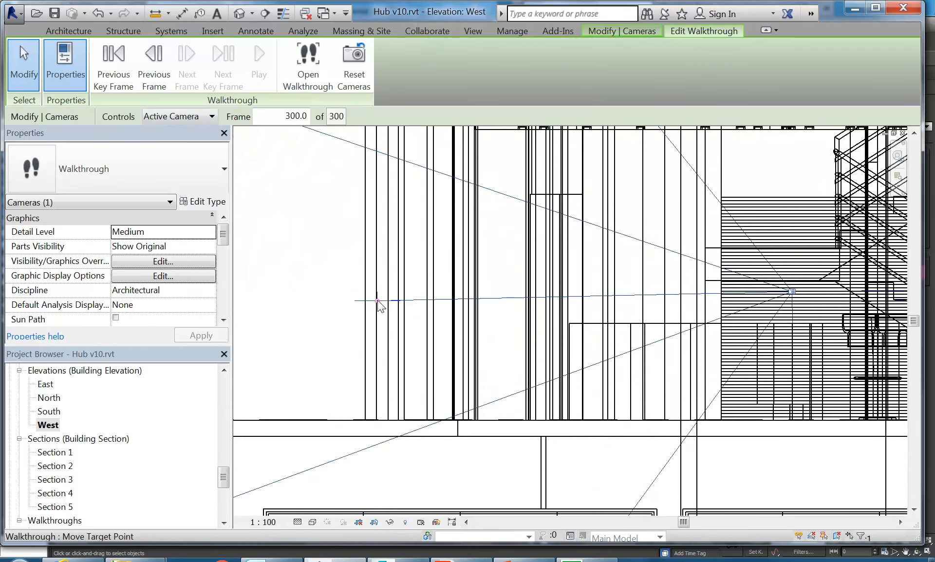
{"action": "left_click_drag", "start_coordinate": [377, 300], "coordinate": [377, 289]}
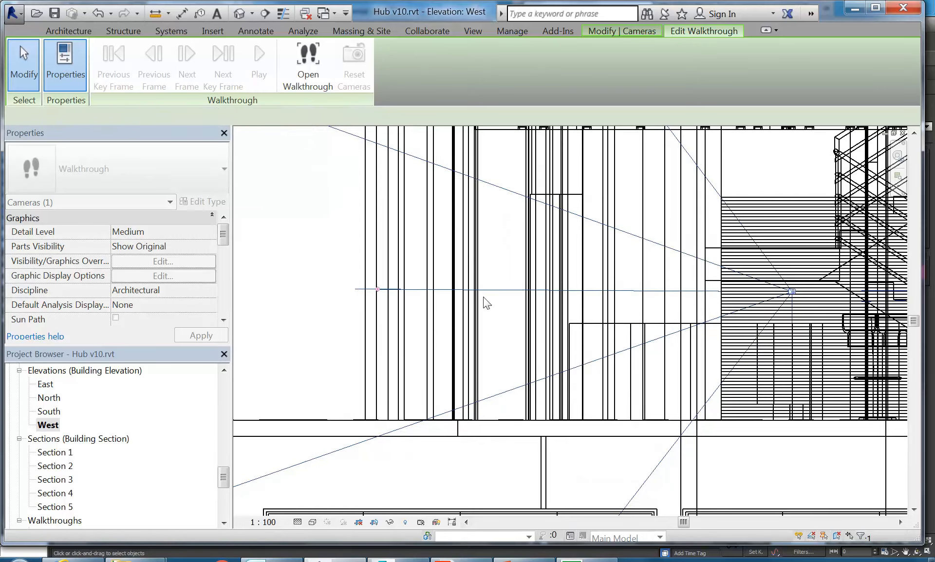
Open the walkthrough view and step back through the key frames to frame 1
{"action": "left_click", "coordinate": [308, 66]}
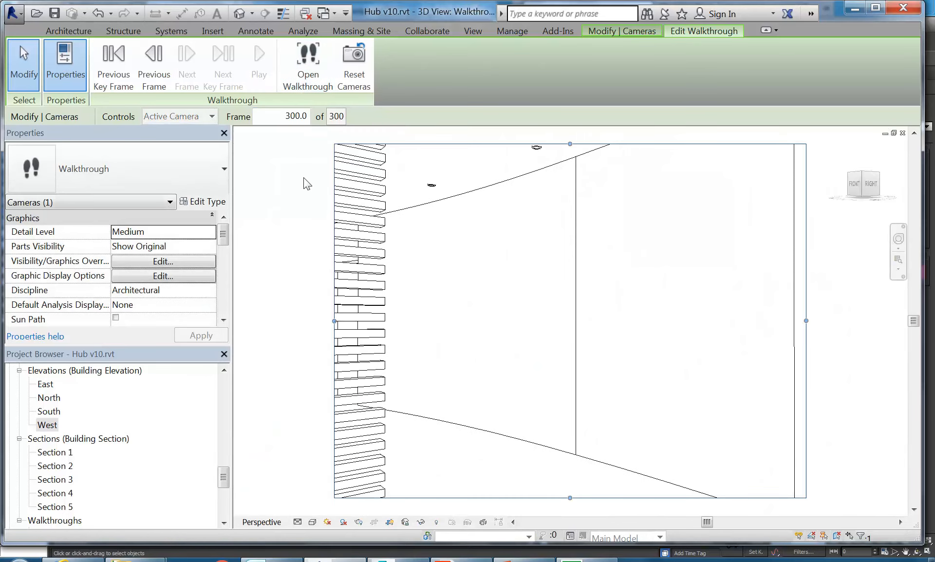
{"action": "left_click", "coordinate": [110, 64]}
{"action": "left_click", "coordinate": [109, 64]}
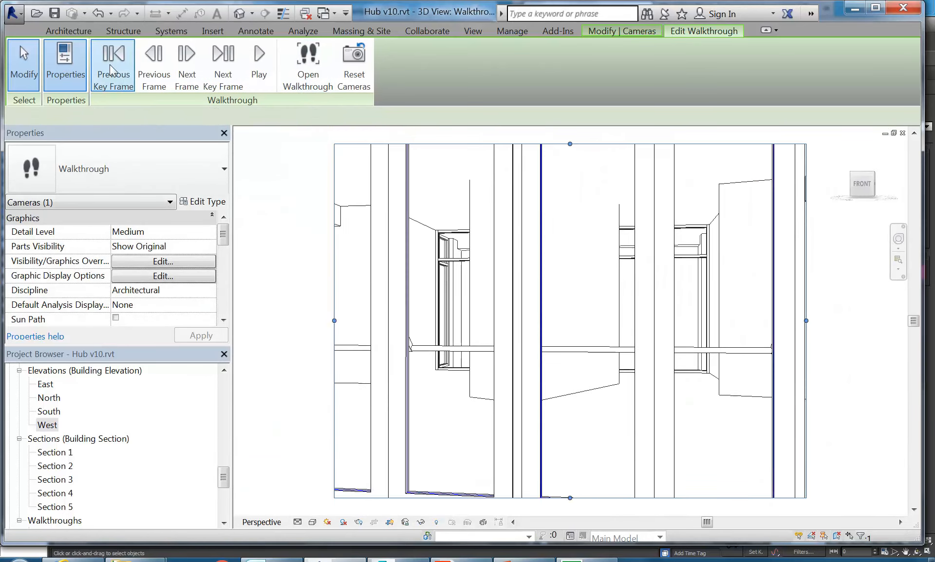
{"action": "left_click", "coordinate": [109, 64]}
{"action": "left_click", "coordinate": [109, 64]}
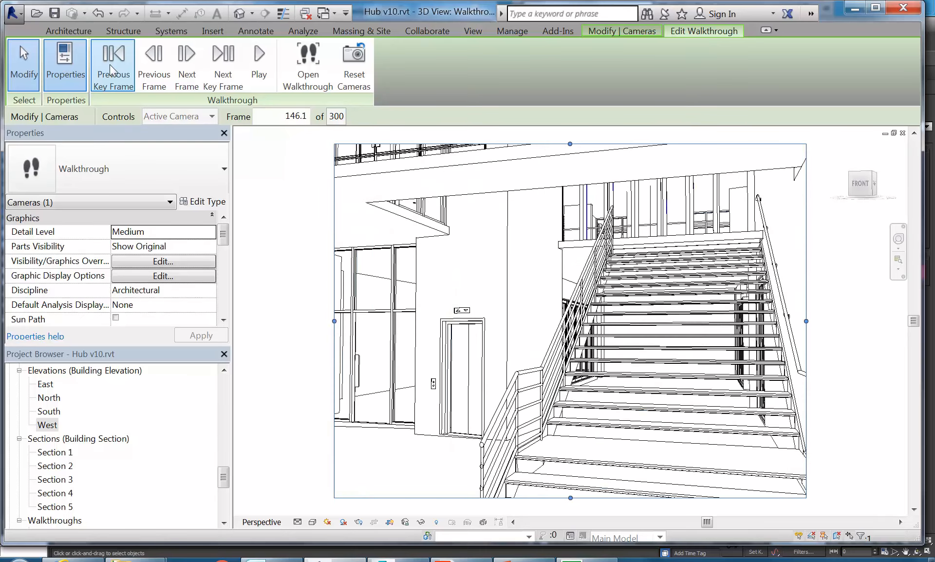
{"action": "left_click", "coordinate": [110, 64]}
{"action": "left_click", "coordinate": [109, 65]}
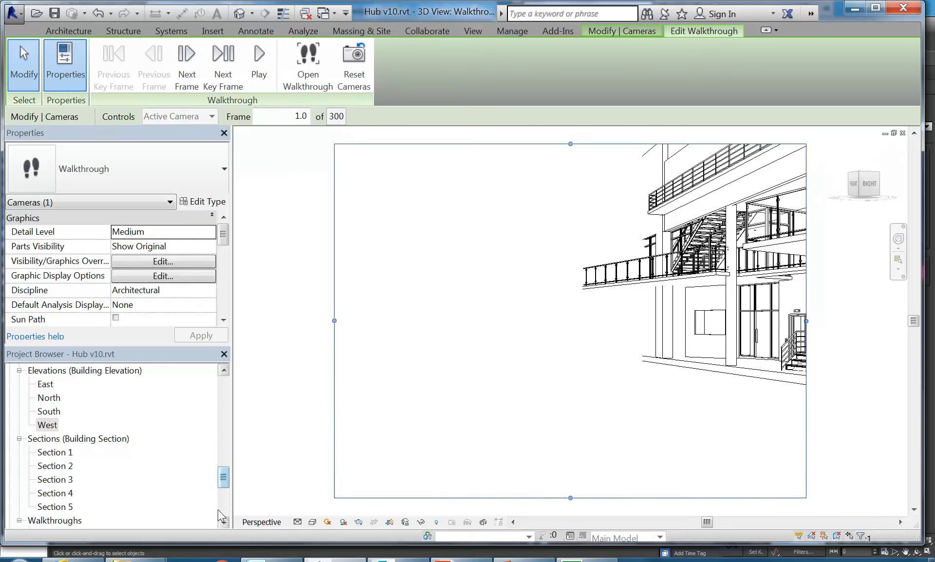
Open the Ground Floor Plan view and resume editing the walkthrough
{"action": "left_click_drag", "start_coordinate": [224, 467], "coordinate": [224, 389]}
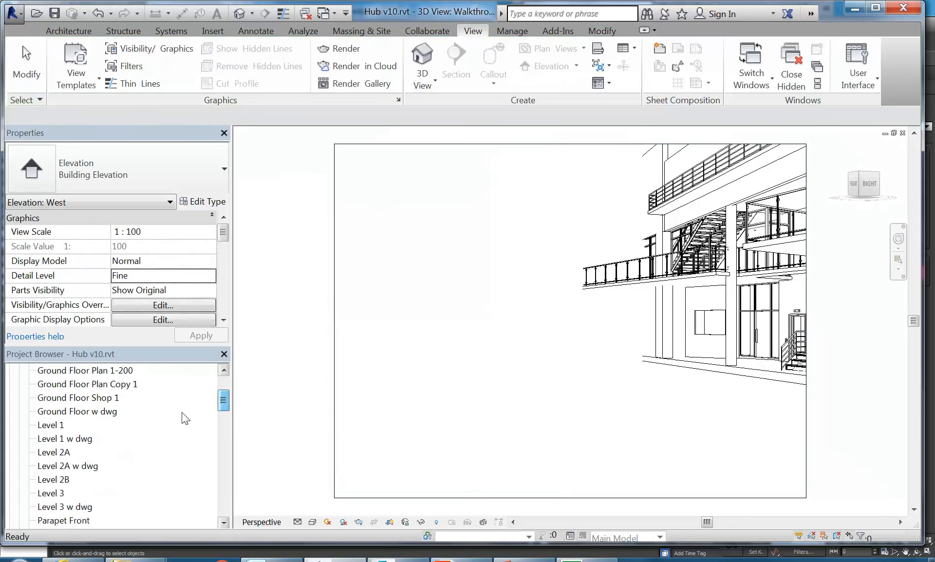
{"action": "left_click", "coordinate": [78, 373]}
{"action": "scroll", "coordinate": [76, 413], "scroll_direction": "up", "scroll_amount": 1}
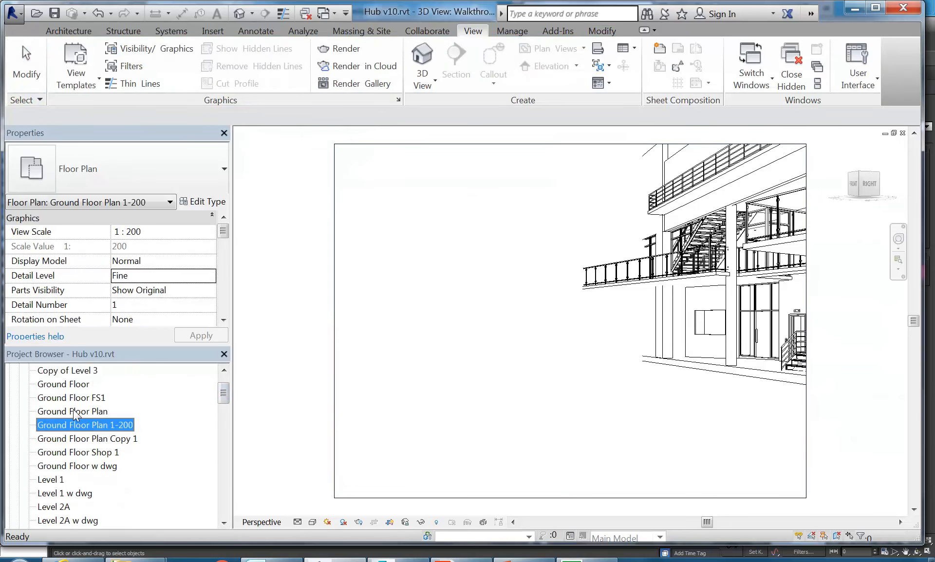
{"action": "double_click", "coordinate": [73, 411]}
{"action": "middle_click_drag", "start_coordinate": [478, 376], "coordinate": [422, 343]}
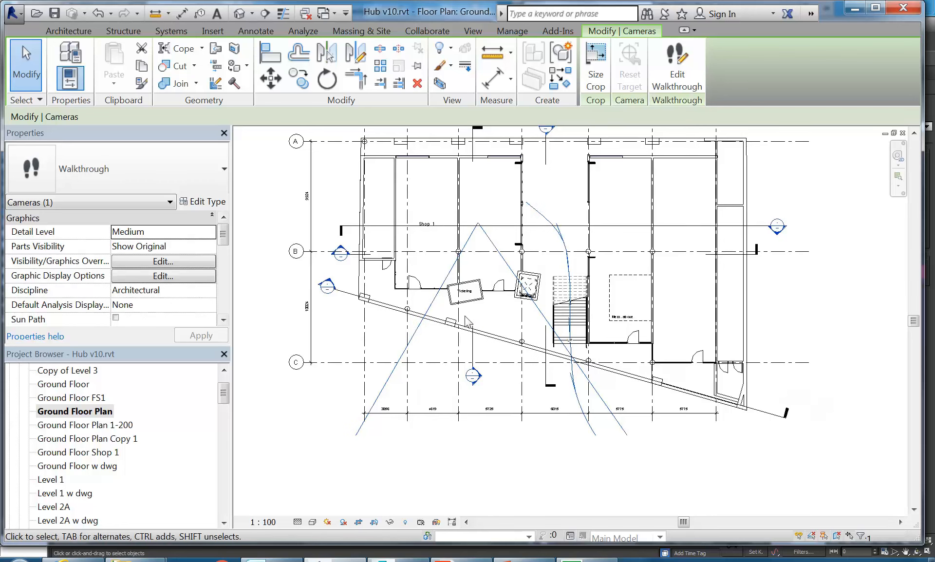
{"action": "left_click", "coordinate": [672, 81]}
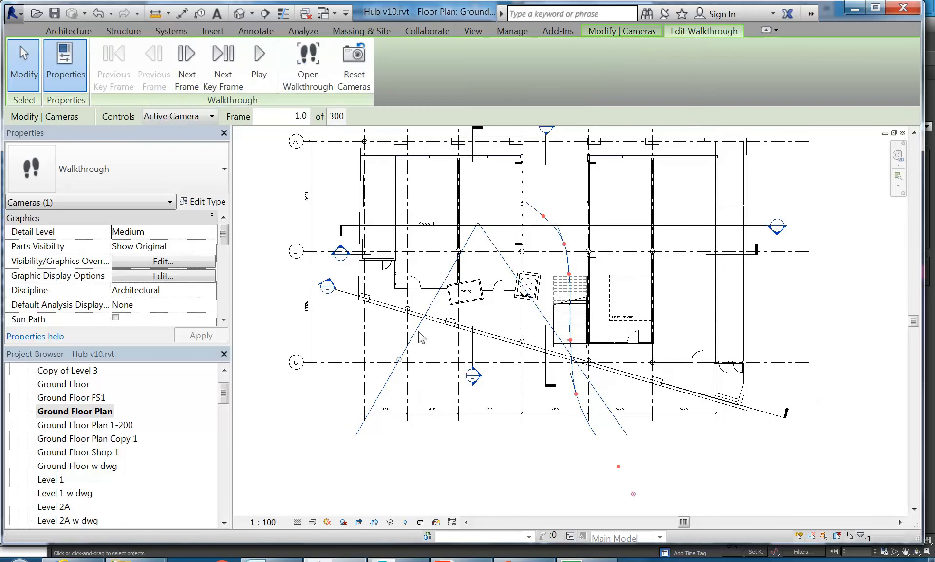
Extend the frame 1 camera's far clip in the plan until it reaches well beyond the building
{"action": "middle_click_drag", "start_coordinate": [441, 341], "coordinate": [454, 314]}
{"action": "scroll", "coordinate": [182, 250], "scroll_direction": "down", "scroll_amount": 1}
{"action": "middle_click_drag", "start_coordinate": [181, 250], "coordinate": [218, 248]}
{"action": "middle_click_drag", "start_coordinate": [495, 355], "coordinate": [484, 313]}
{"action": "scroll", "coordinate": [485, 313], "scroll_direction": "up", "scroll_amount": 1}
{"action": "middle_click_drag", "start_coordinate": [614, 408], "coordinate": [626, 386]}
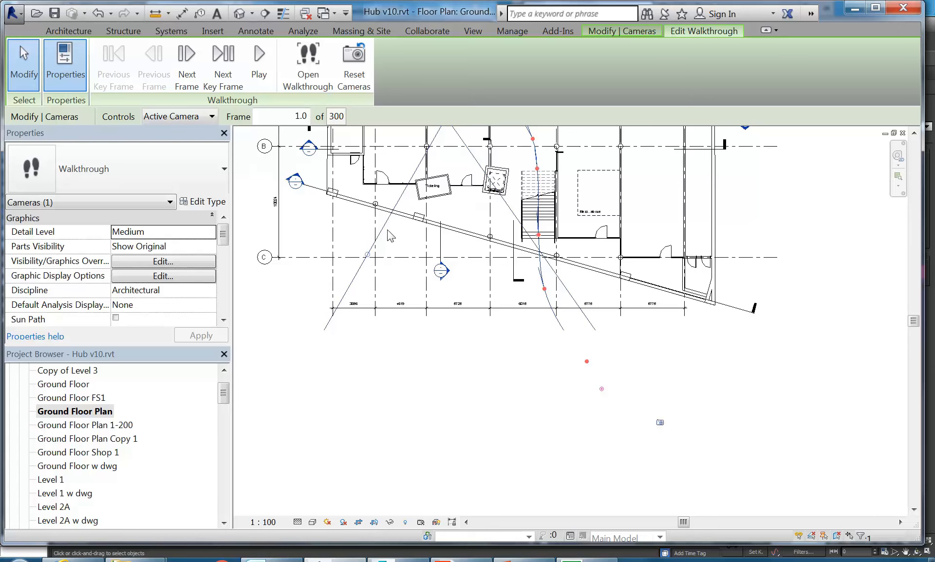
{"action": "middle_click_drag", "start_coordinate": [369, 259], "coordinate": [410, 283]}
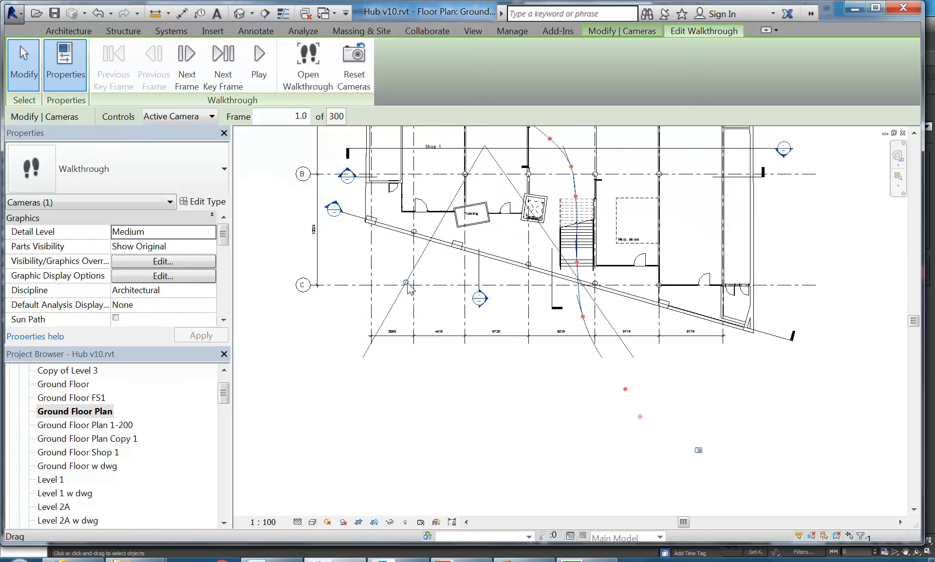
{"action": "left_click_drag", "start_coordinate": [407, 283], "coordinate": [293, 224]}
{"action": "middle_click_drag", "start_coordinate": [310, 262], "coordinate": [442, 382]}
{"action": "scroll", "coordinate": [375, 293], "scroll_direction": "down", "scroll_amount": 1}
{"action": "left_click_drag", "start_coordinate": [416, 339], "coordinate": [363, 312]}
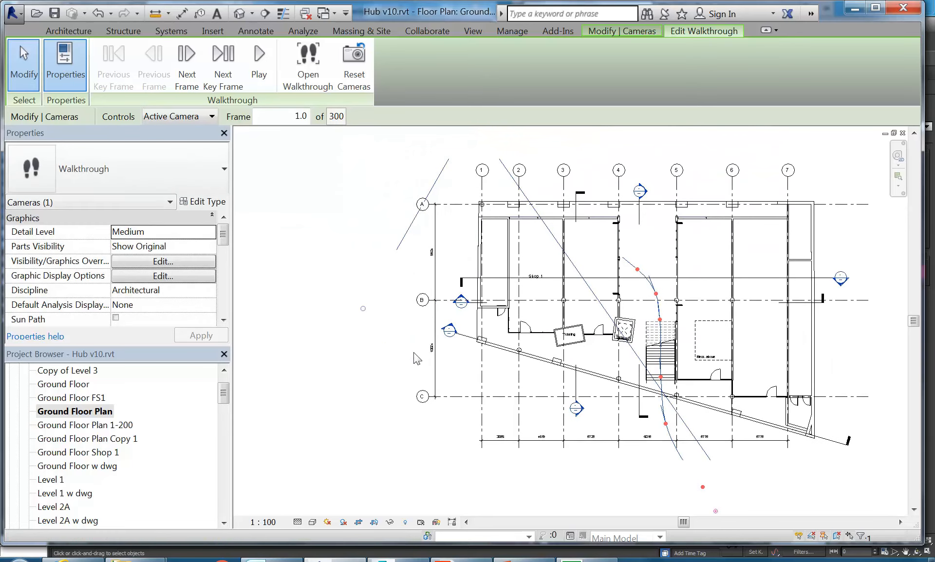
{"action": "middle_click_drag", "start_coordinate": [530, 355], "coordinate": [499, 316]}
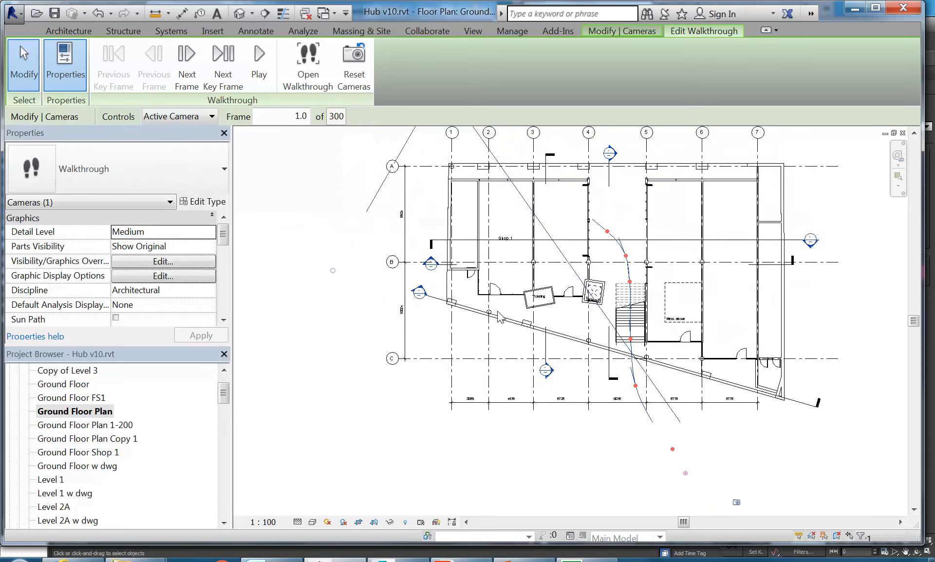
Open the walkthrough view, reorient the frame 1 camera with the steering wheel so the building fills the crop, and play the walkthrough
{"action": "left_click", "coordinate": [307, 63]}
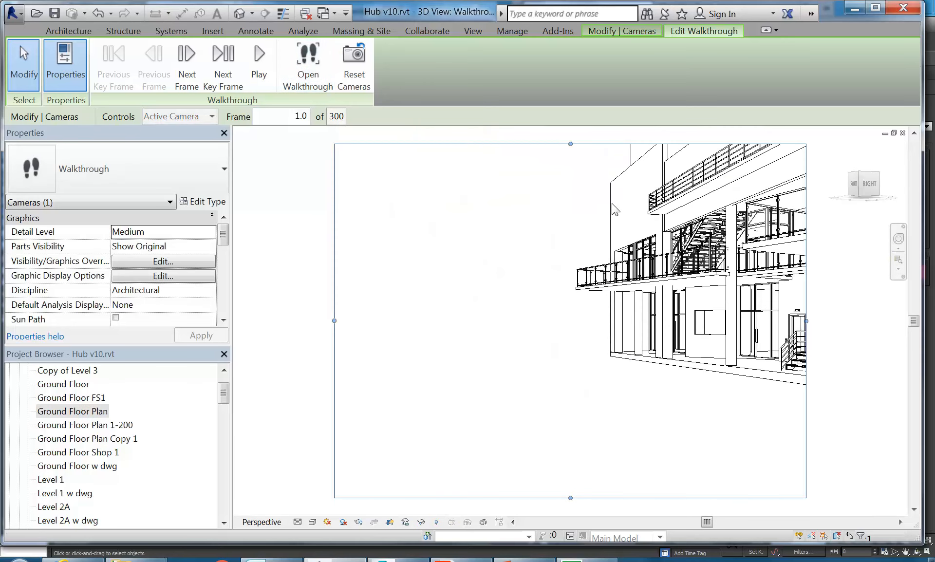
{"action": "middle_click_drag", "start_coordinate": [598, 366], "coordinate": [515, 368]}
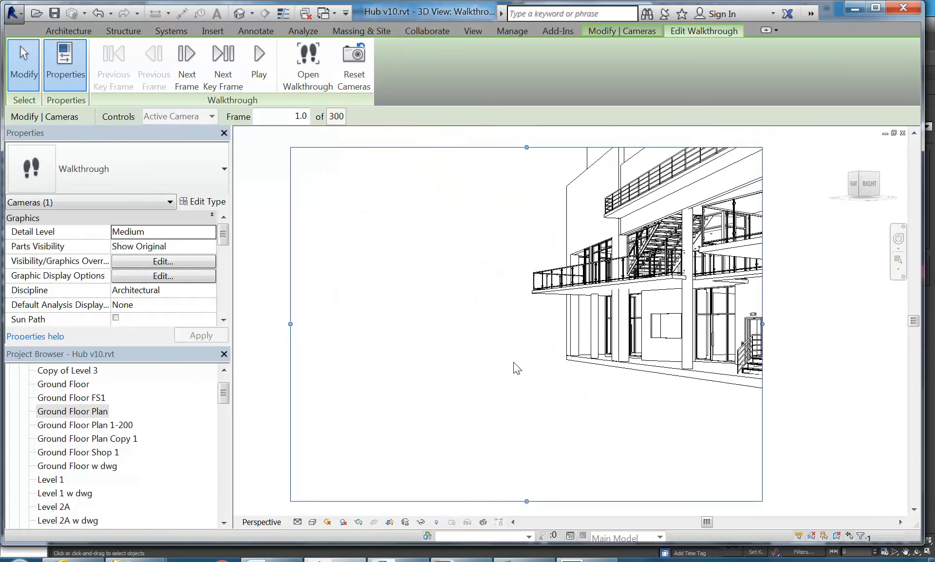
{"action": "left_click", "coordinate": [899, 239]}
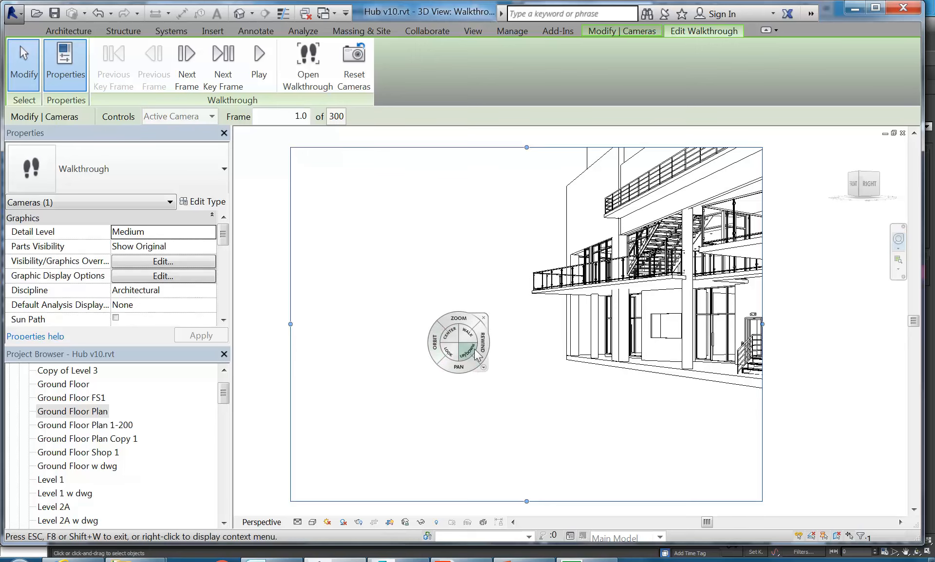
{"action": "left_click_drag", "start_coordinate": [491, 351], "coordinate": [611, 322]}
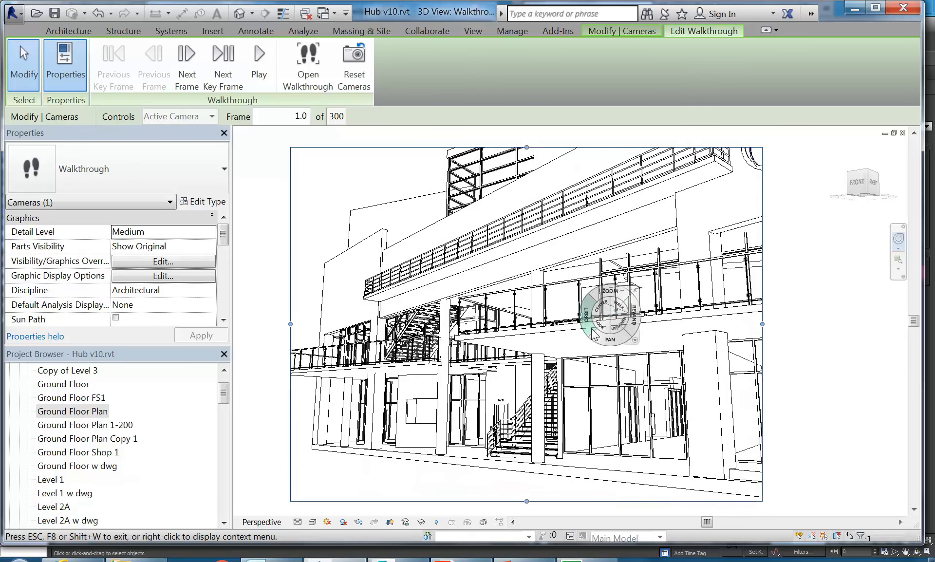
{"action": "left_click", "coordinate": [634, 291]}
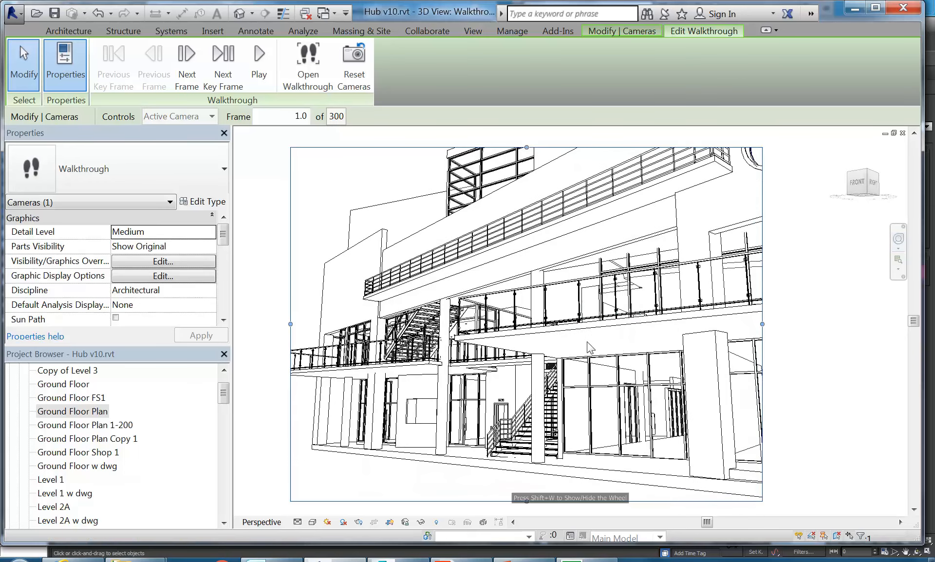
{"action": "left_click", "coordinate": [259, 64]}
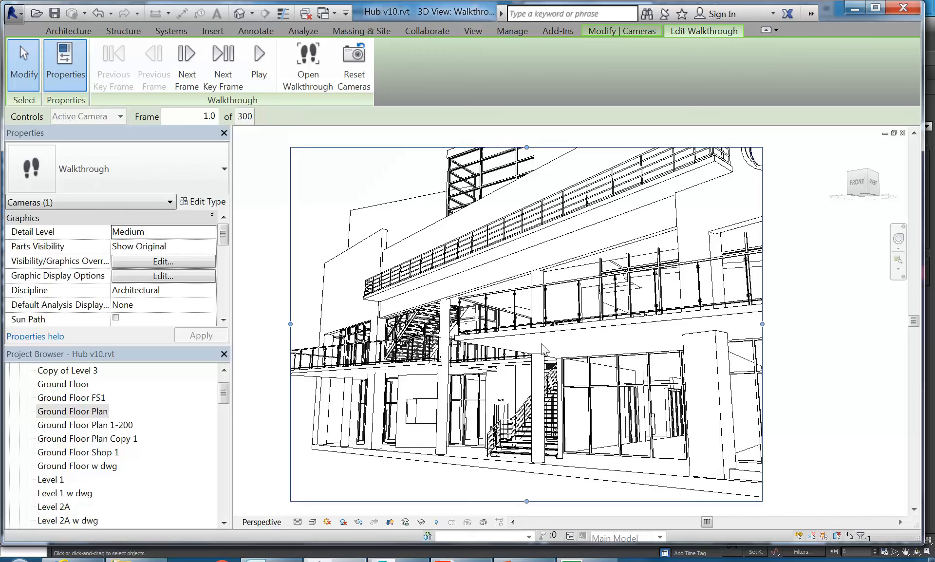
Return to the West elevation and edit the walkthrough again, with the path above the stairs in view
{"action": "left_click_drag", "start_coordinate": [226, 390], "coordinate": [225, 475]}
{"action": "double_click", "coordinate": [48, 465]}
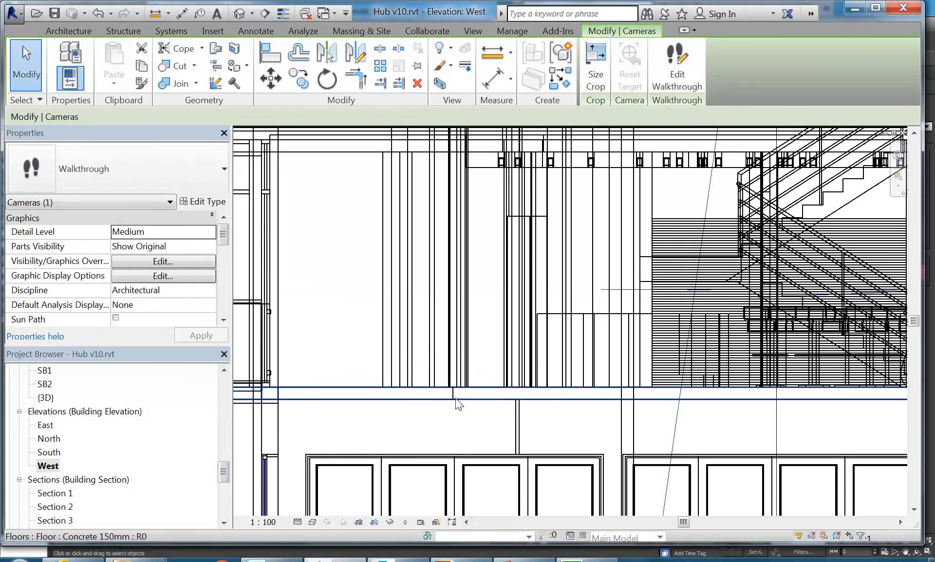
{"action": "scroll", "coordinate": [457, 403], "scroll_direction": "down", "scroll_amount": 5}
{"action": "scroll", "coordinate": [536, 392], "scroll_direction": "up", "scroll_amount": 4}
{"action": "scroll", "coordinate": [536, 392], "scroll_direction": "up", "scroll_amount": 2}
{"action": "left_click", "coordinate": [677, 64]}
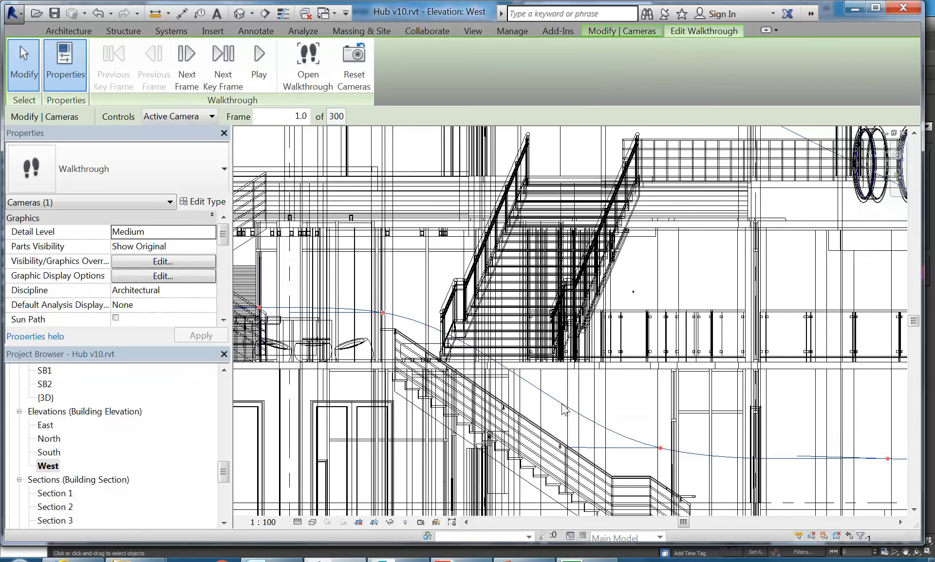
Add a key frame to the walkthrough path about midway up the stairs between the ground floor and Level 1
{"action": "scroll", "coordinate": [567, 414], "scroll_direction": "up", "scroll_amount": 1}
{"action": "left_click", "coordinate": [188, 119]}
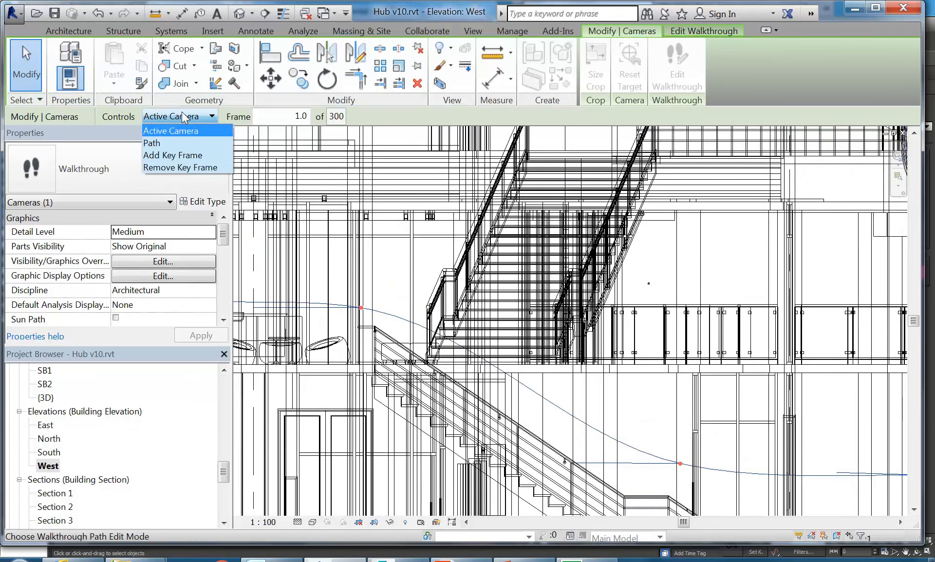
{"action": "left_click", "coordinate": [171, 155]}
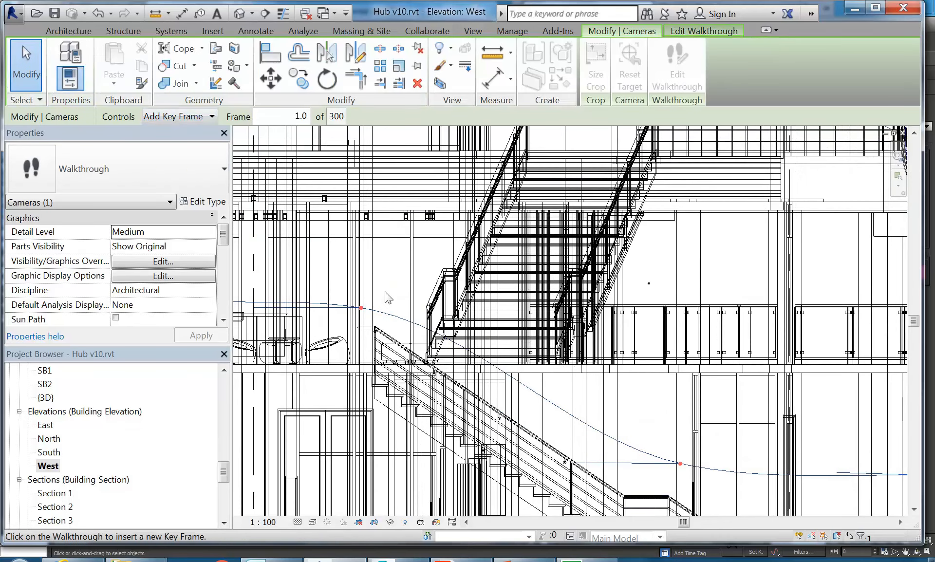
{"action": "left_click", "coordinate": [540, 396]}
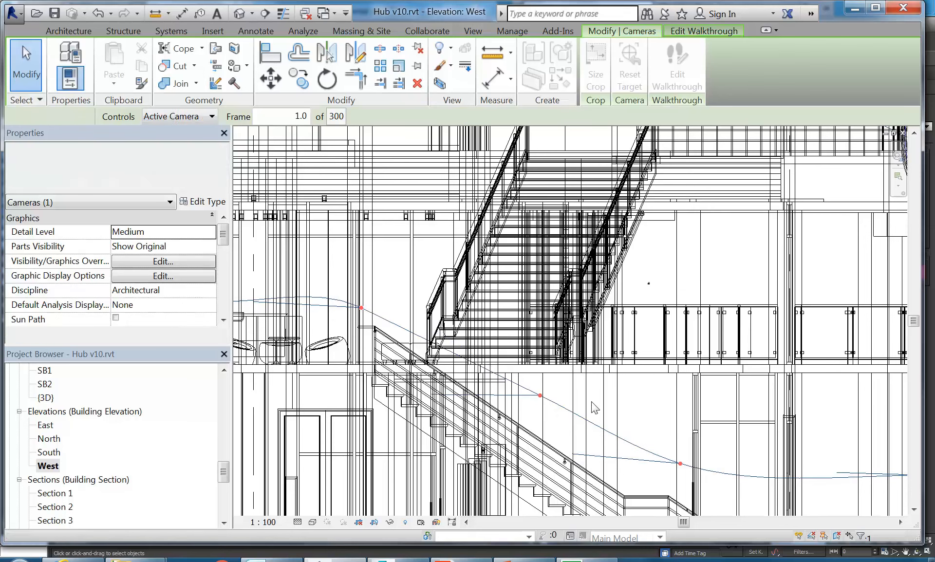
Resume editing the walkthrough, open its view and play it from frame 1
{"action": "left_click", "coordinate": [682, 73]}
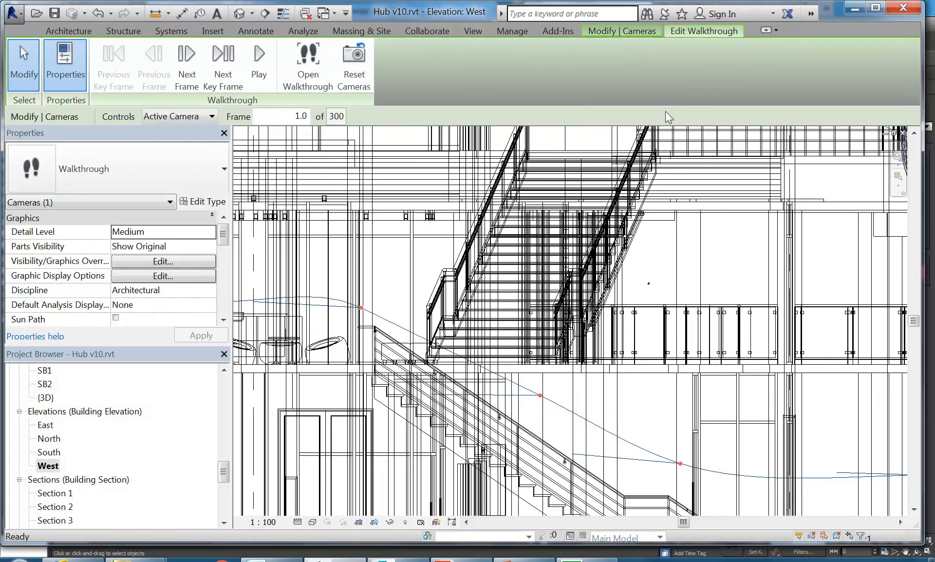
{"action": "left_click", "coordinate": [309, 63]}
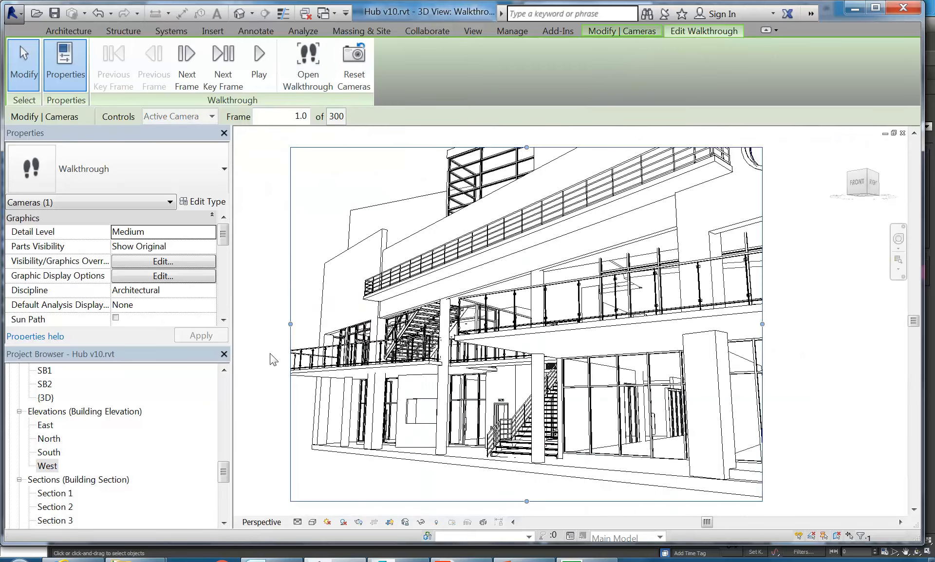
{"action": "left_click", "coordinate": [258, 74]}
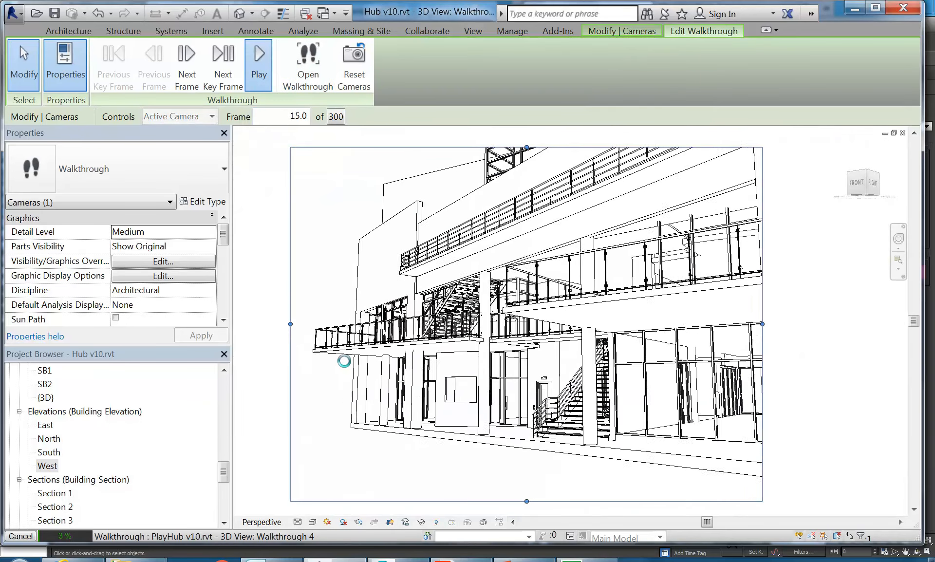